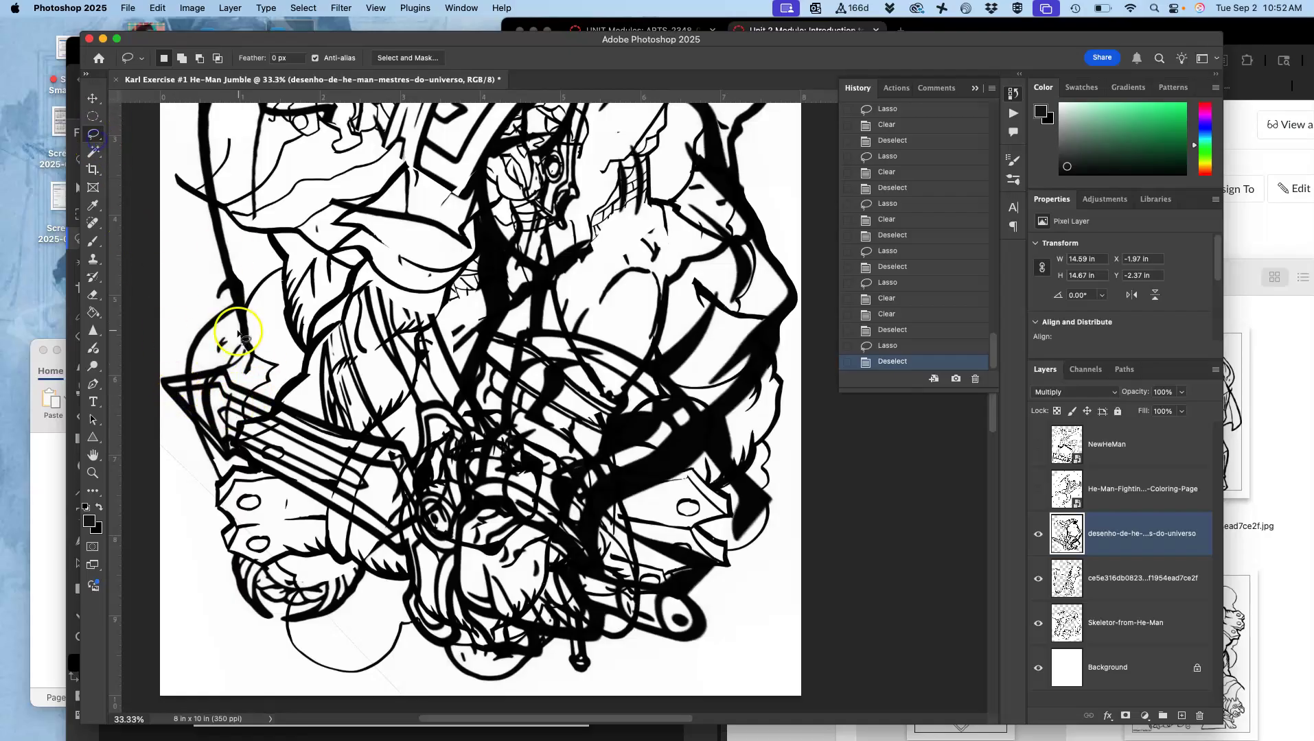
Step: Lasso the sword blade crossing the lower-left part of the drawing, about 3.5 by 2.6 in, and clear it from the desenho-de-he-man-mestres-do-universo layer
drag(199, 353, 194, 361)
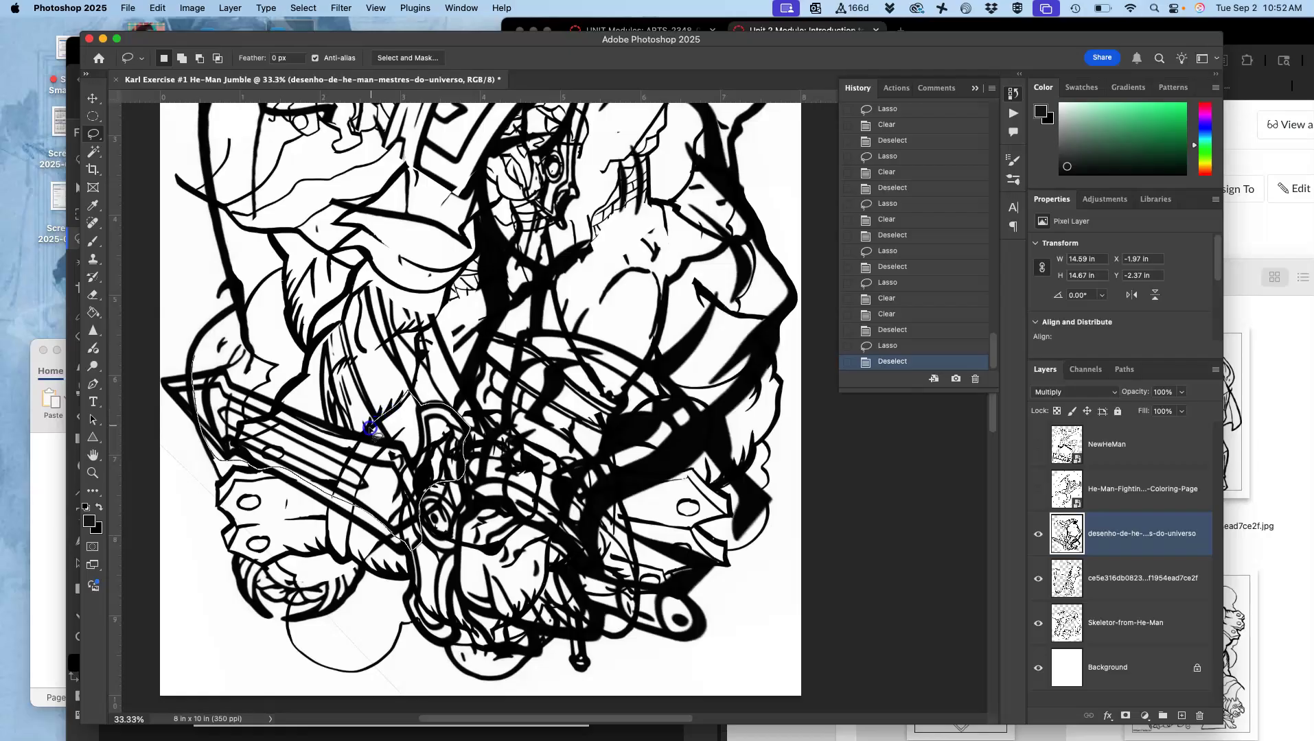
mouse_move(277, 401)
mouse_down()
mouse_move(269, 350)
mouse_move(214, 352)
mouse_up()
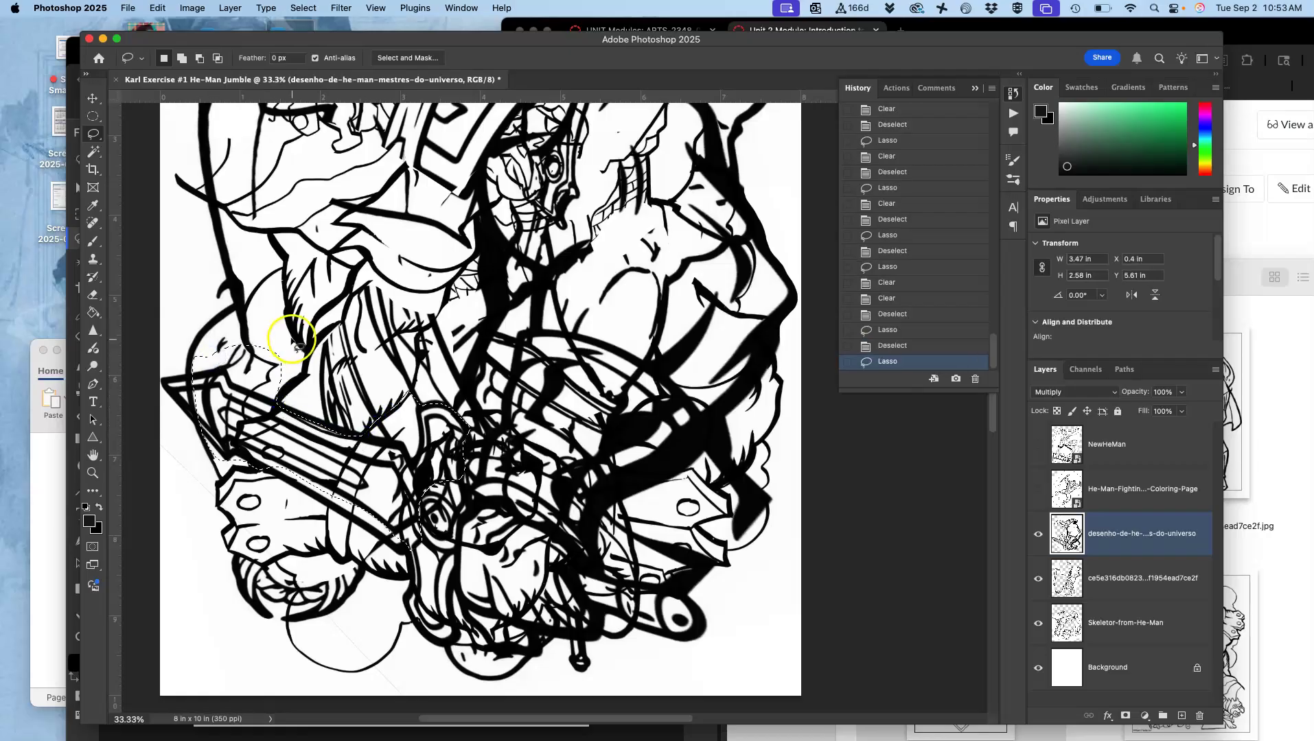
key(Delete)
key(ctrl+d)
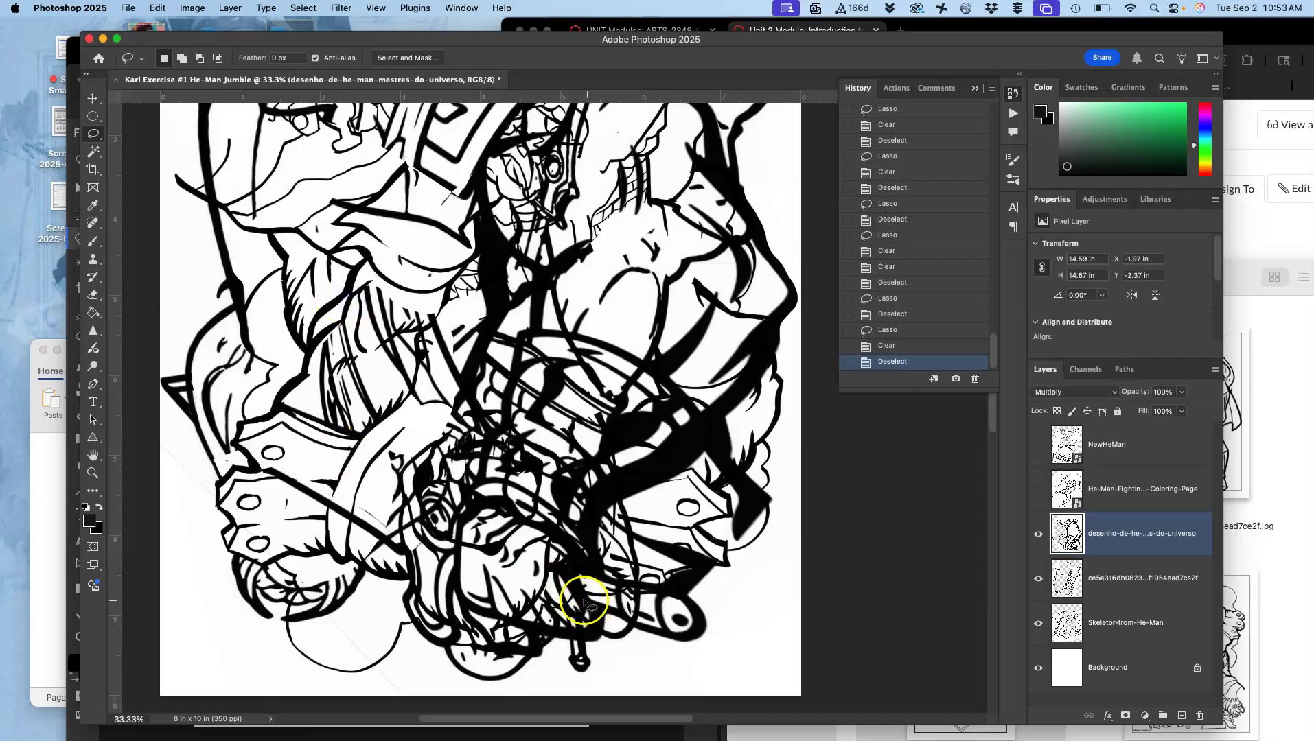
Step: Lasso the leftover blade lines crossing the studded cuff and curved band at the drawing's lower left, and clear them from the current layer
drag(373, 477, 382, 478)
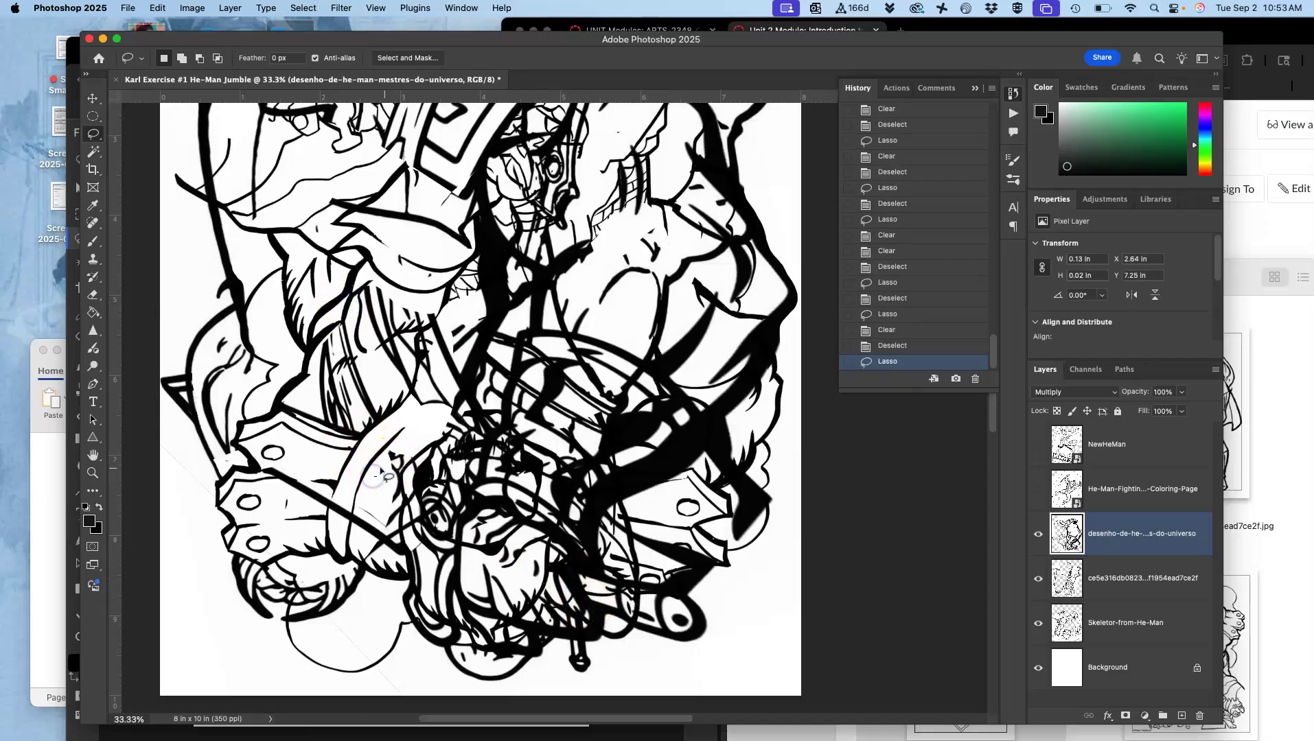
mouse_move(268, 440)
mouse_down()
mouse_move(262, 495)
mouse_move(298, 530)
mouse_move(393, 564)
mouse_move(388, 525)
mouse_up()
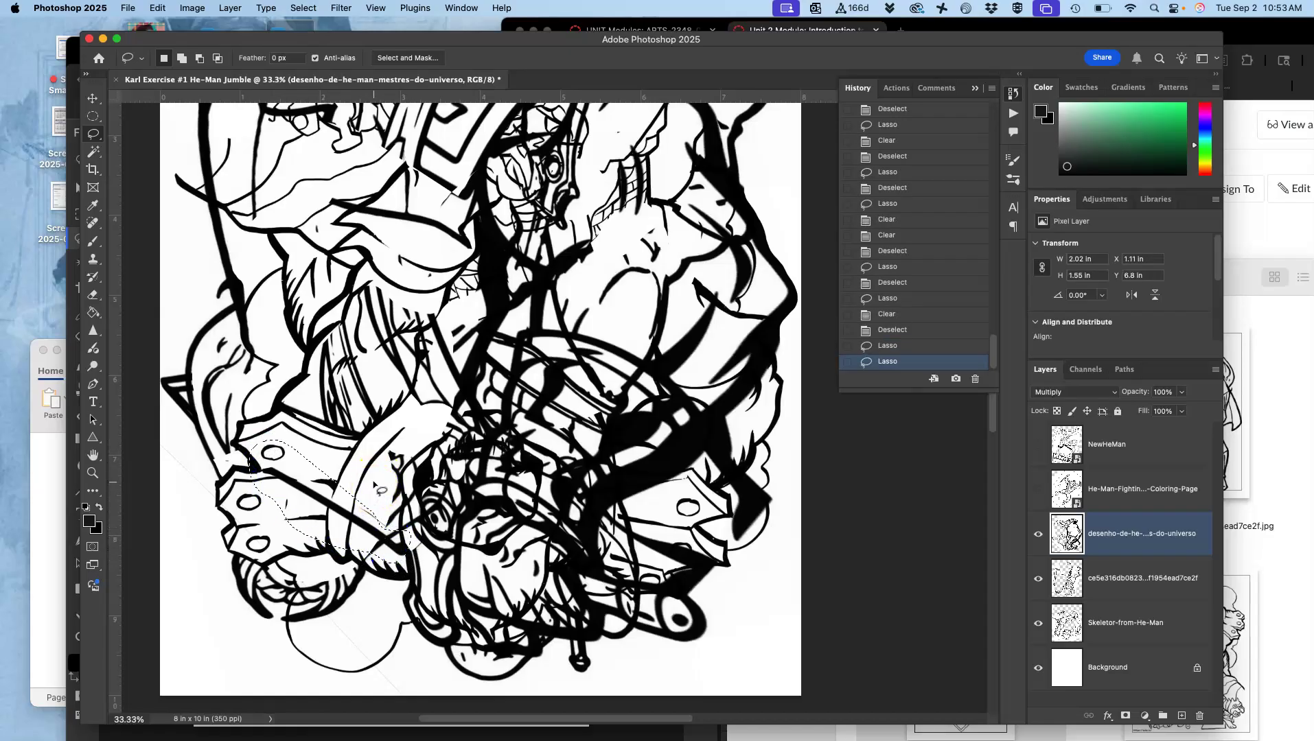
key(Delete)
click(371, 467)
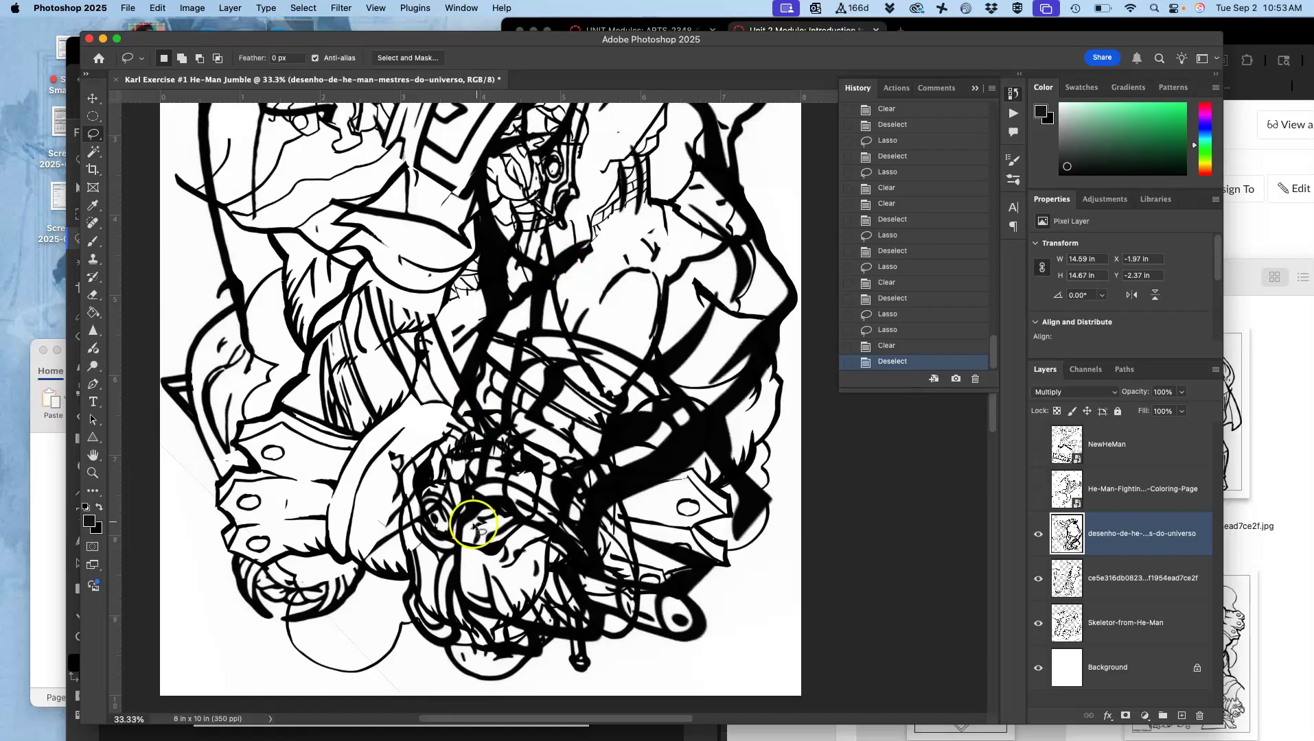
mouse_move(315, 458)
mouse_down()
mouse_move(293, 454)
mouse_move(258, 498)
mouse_move(312, 486)
mouse_up()
key(Delete)
key(super+d)
Step: Lasso the margin beside the studded cuff, about 0.65 by 1.1 in, and clear it on the desenho, ce5e316db0823 and Skeletor-from-He-Man layers
mouse_move(216, 471)
mouse_down()
mouse_move(176, 440)
mouse_move(141, 467)
mouse_move(199, 516)
mouse_move(205, 496)
mouse_up()
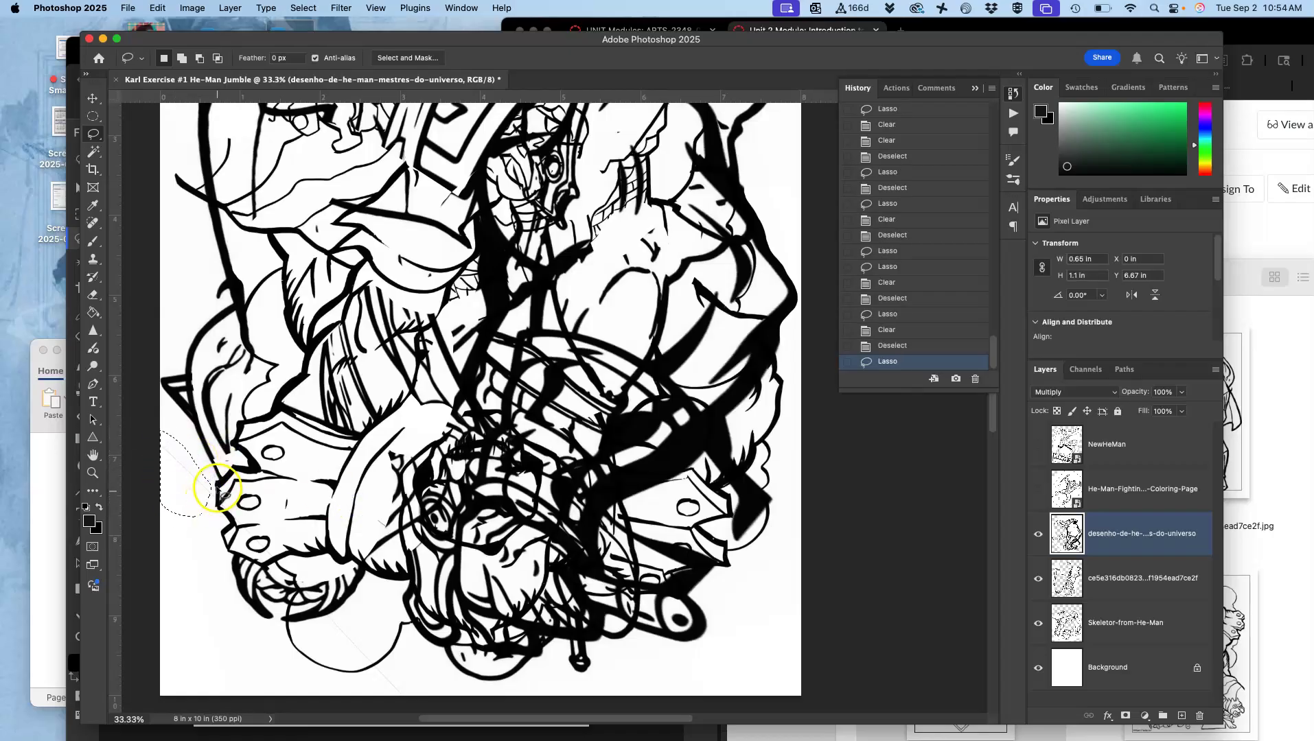
click(1091, 577)
key(Delete)
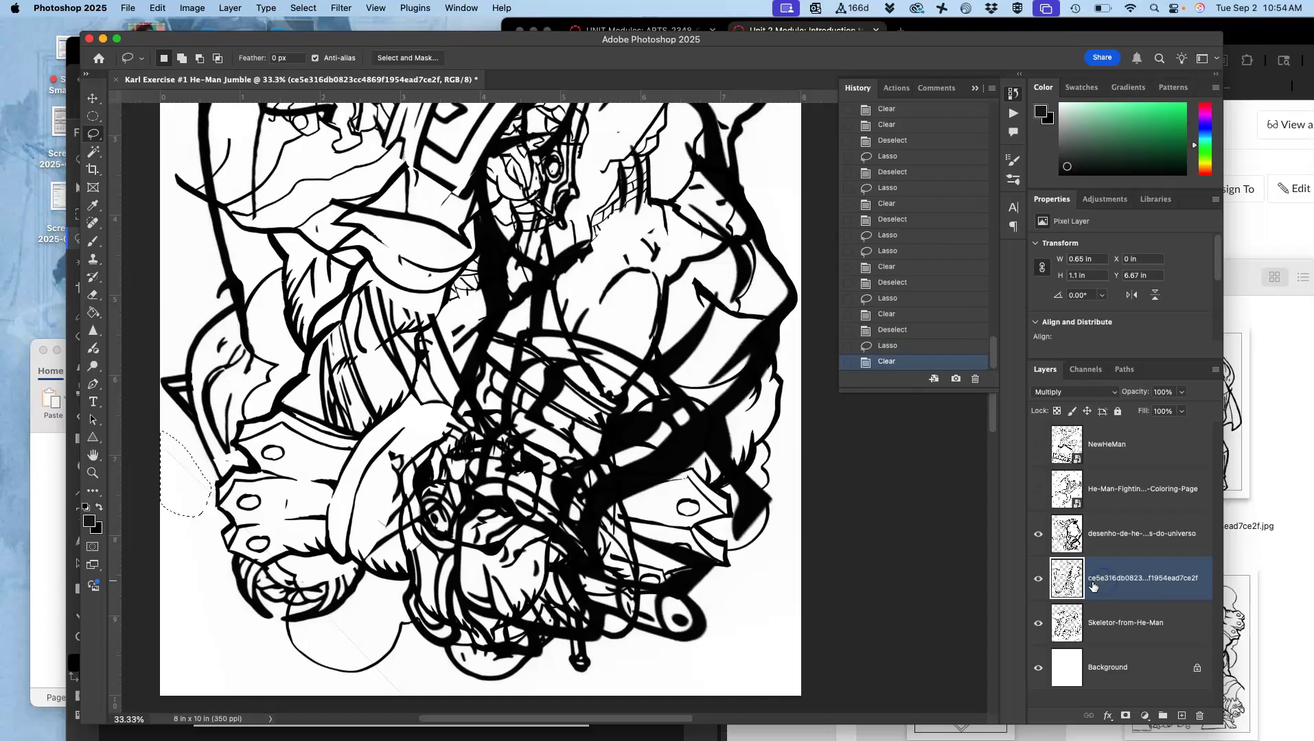
click(1108, 627)
key(Delete)
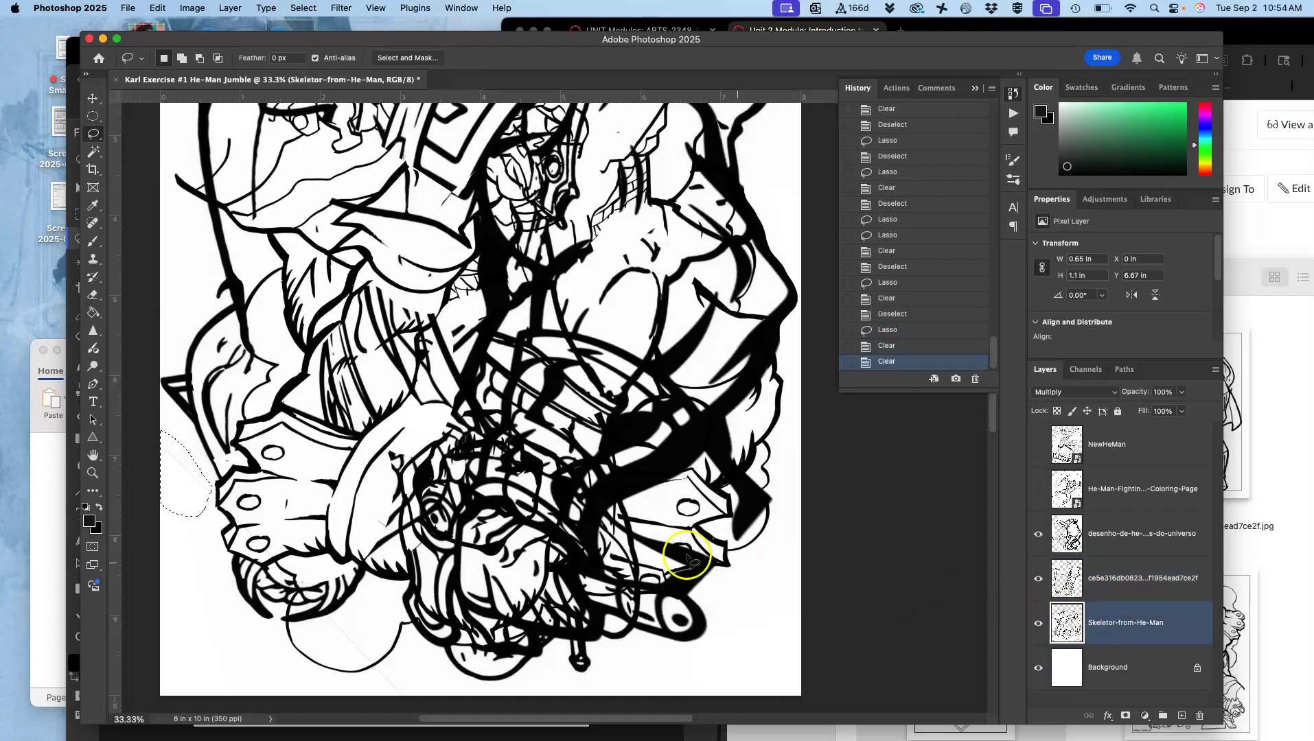
click(1100, 542)
key(super+d)
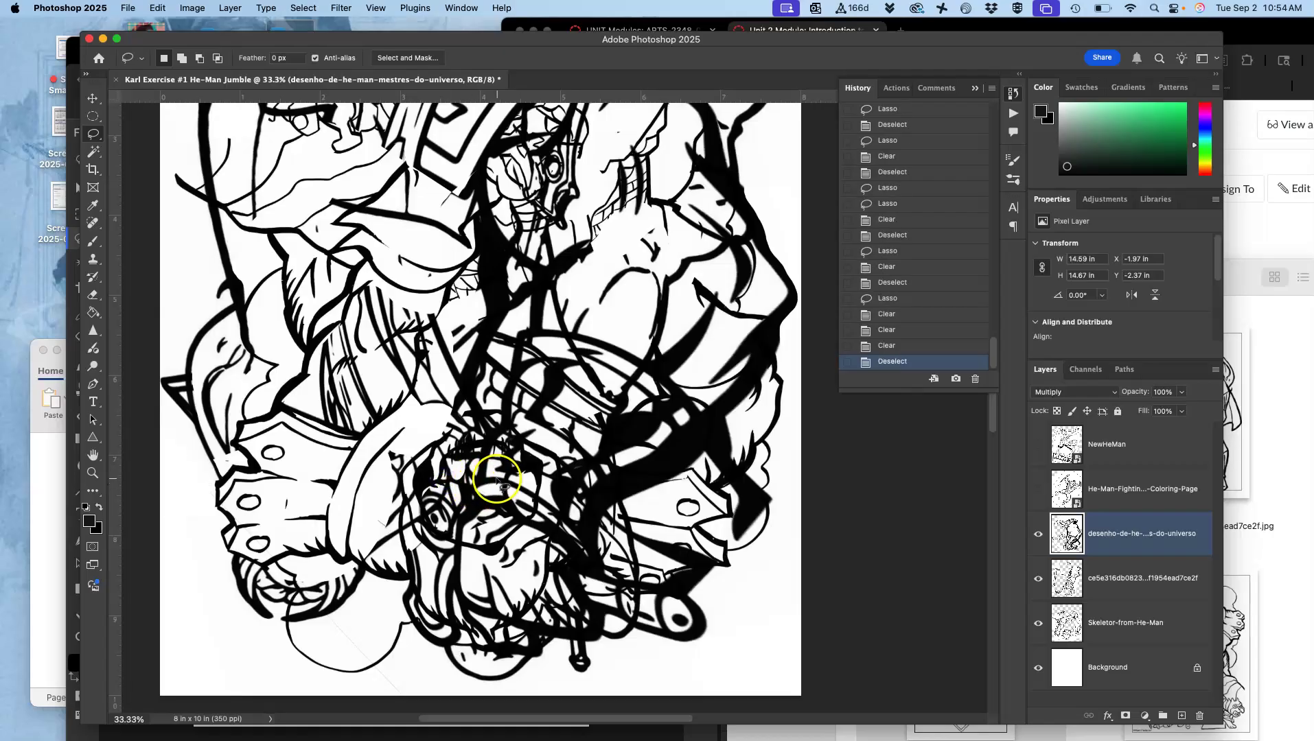
Step: Lasso the tangled lines beneath the helmet's brim, about 1.67 by 2.85 in, and clear them from the ce5e316db0823 layer
scroll(542, 374, up, 5)
drag(463, 371, 473, 383)
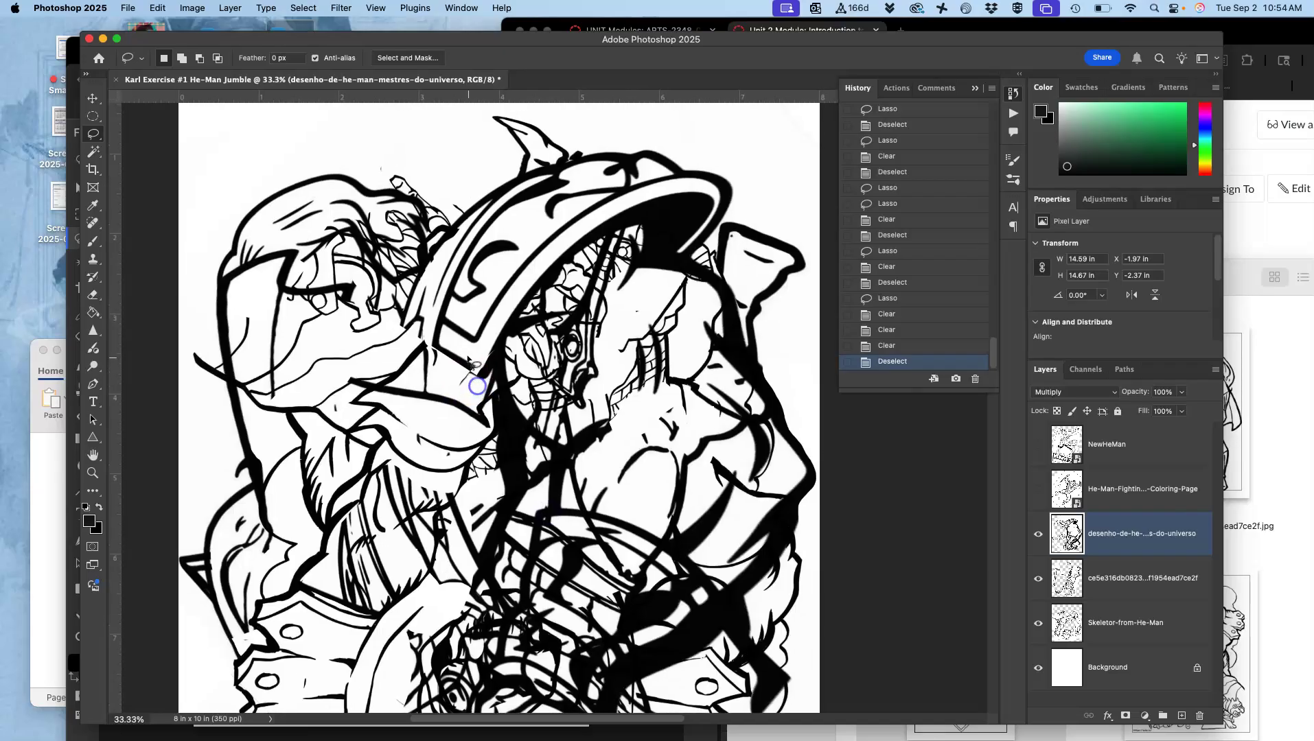
mouse_move(623, 221)
mouse_down()
mouse_move(537, 324)
mouse_move(514, 379)
mouse_move(521, 405)
mouse_up()
mouse_move(613, 419)
mouse_down()
mouse_move(617, 315)
mouse_move(637, 225)
mouse_up()
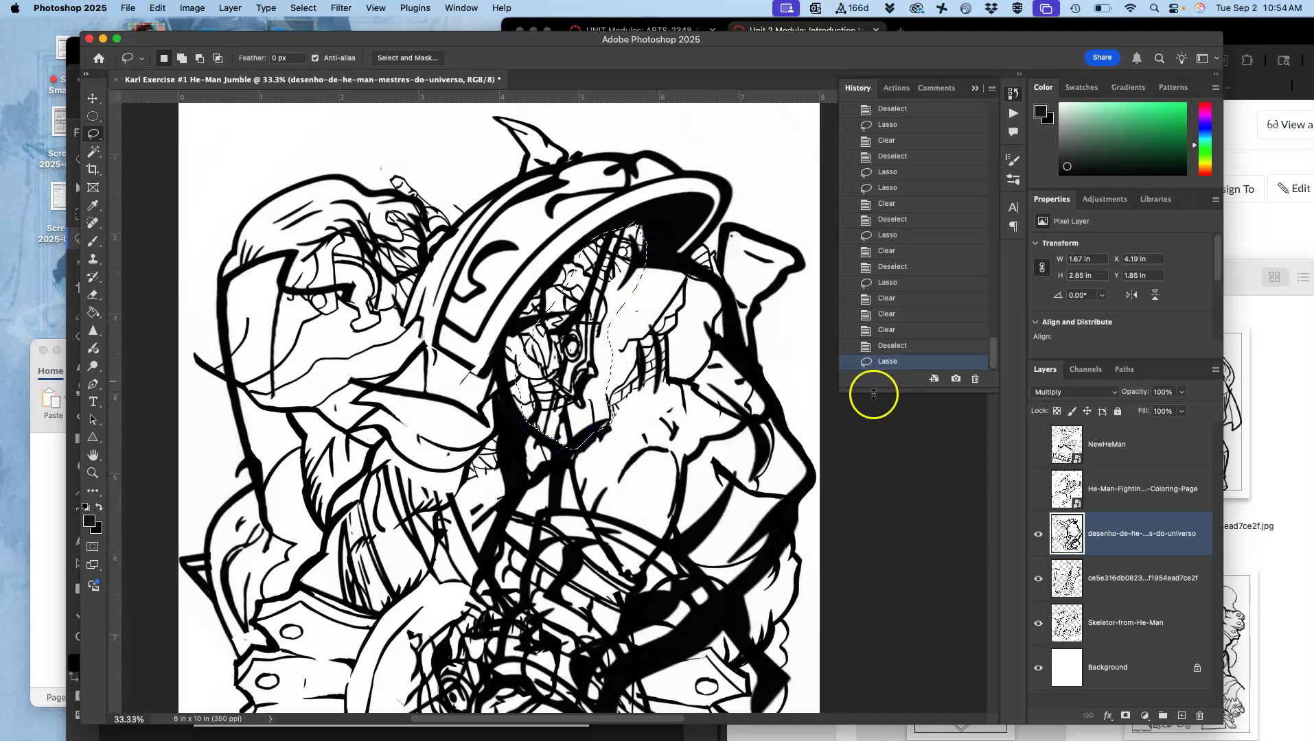
click(1102, 580)
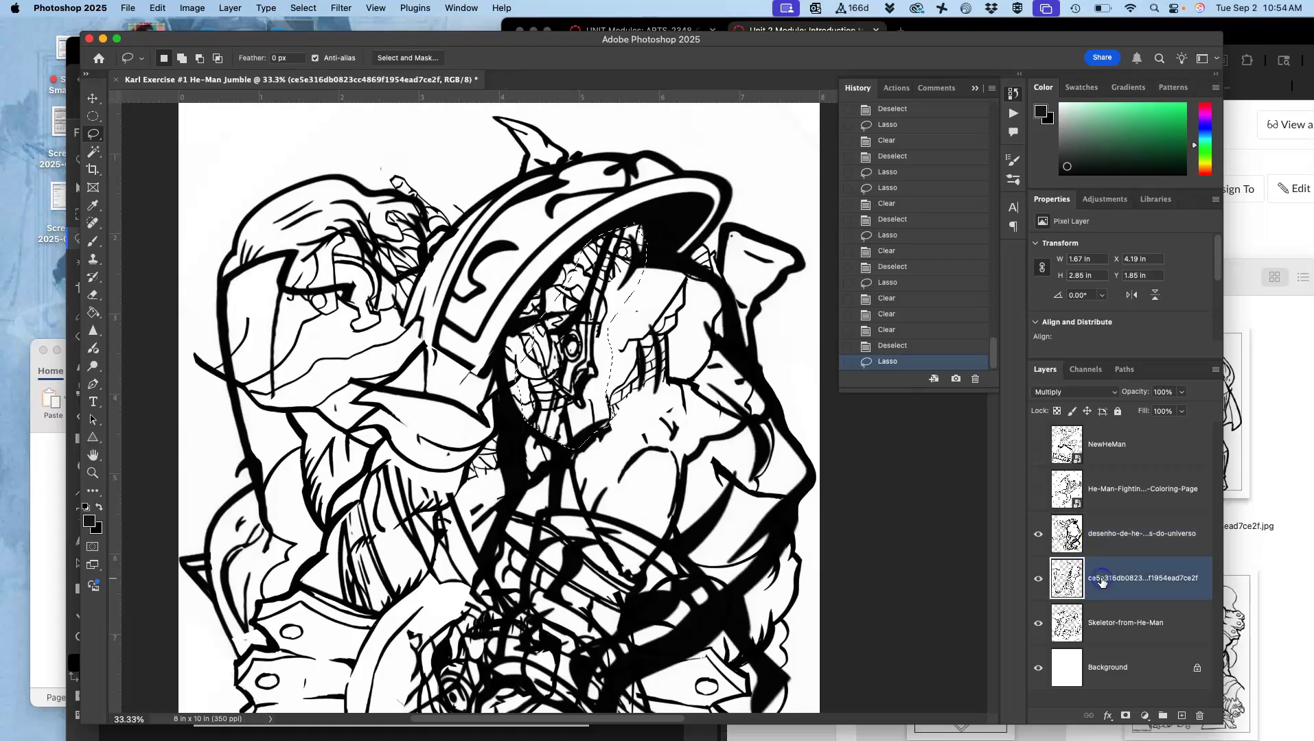
key(Delete)
click(694, 560)
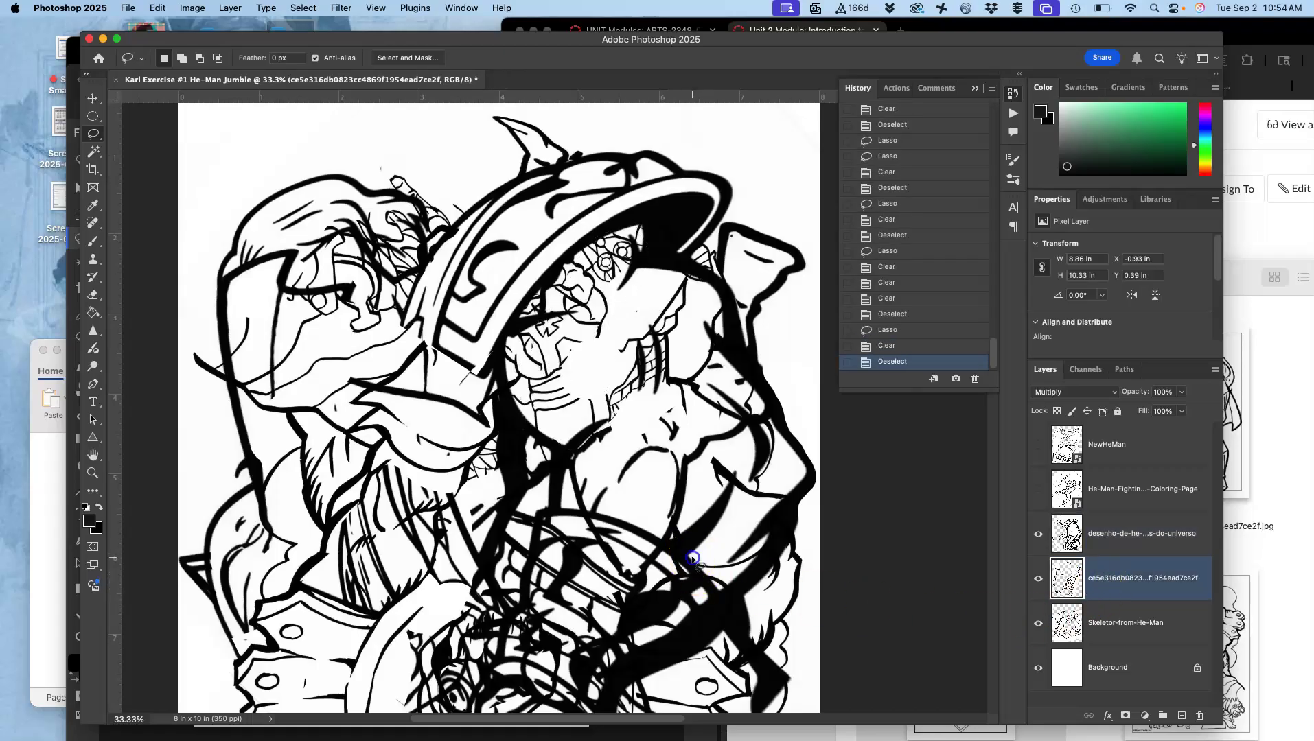
Step: Restore the selection beneath the helmet's brim and clear the same area on the Skeletor-from-He-Man layer
key(super+z)
click(1121, 617)
key(Delete)
click(693, 562)
Step: Lasso the large flared gauntlet, about 2.8 by 2.86 in, and clear the overlapping lines from the ce5e316db0823 layer
drag(484, 469, 487, 261)
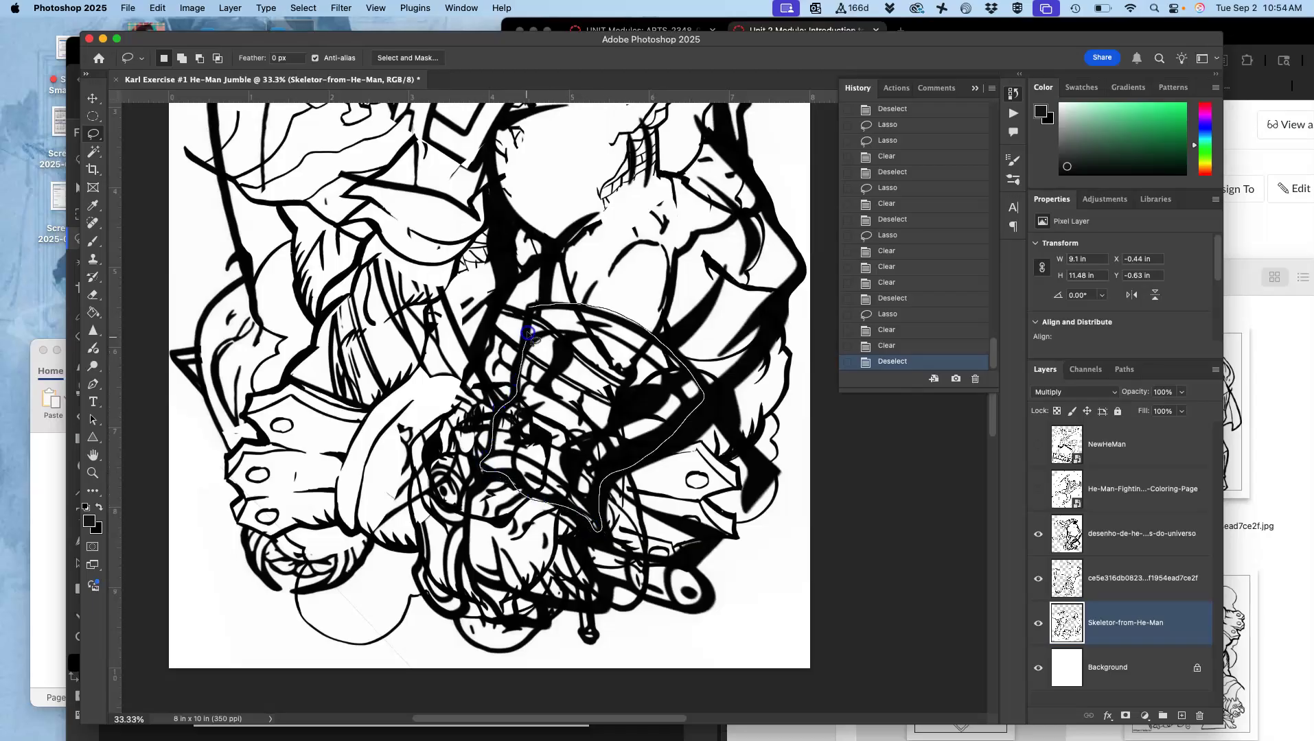
drag(528, 334, 532, 316)
click(1118, 533)
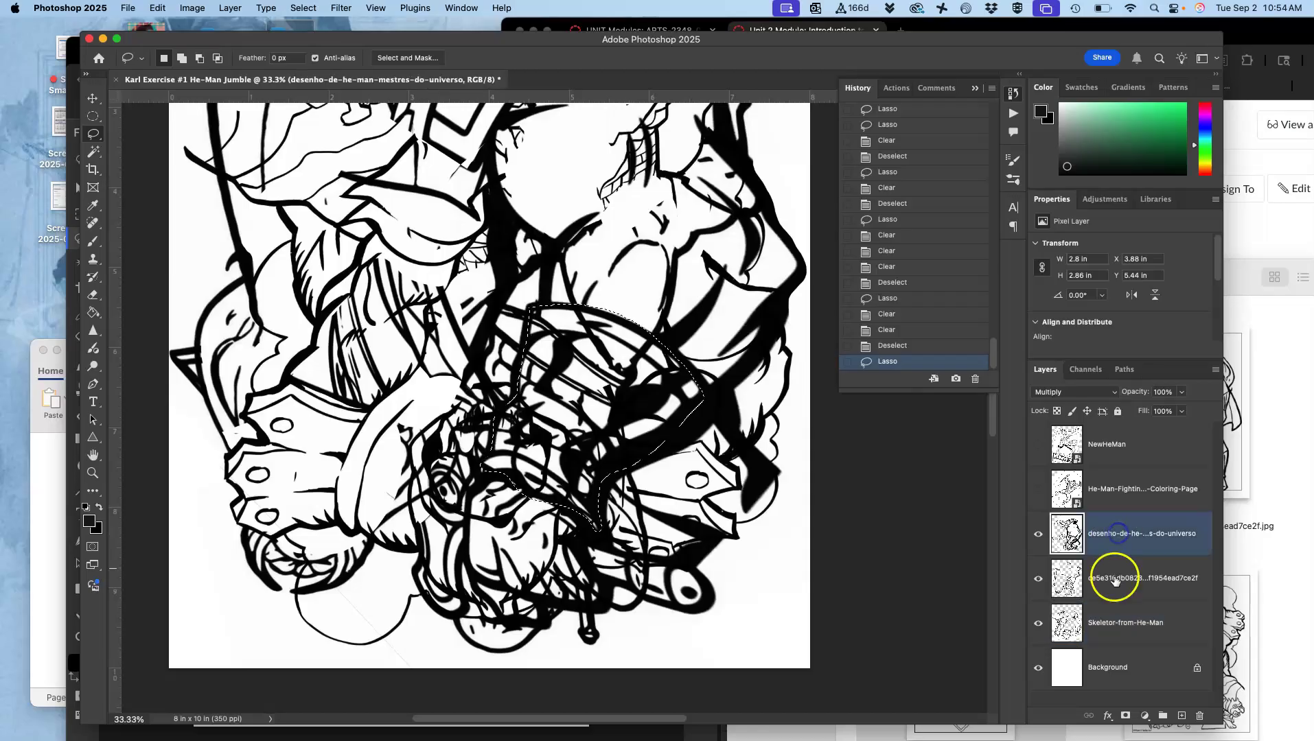
click(1115, 578)
key(Delete)
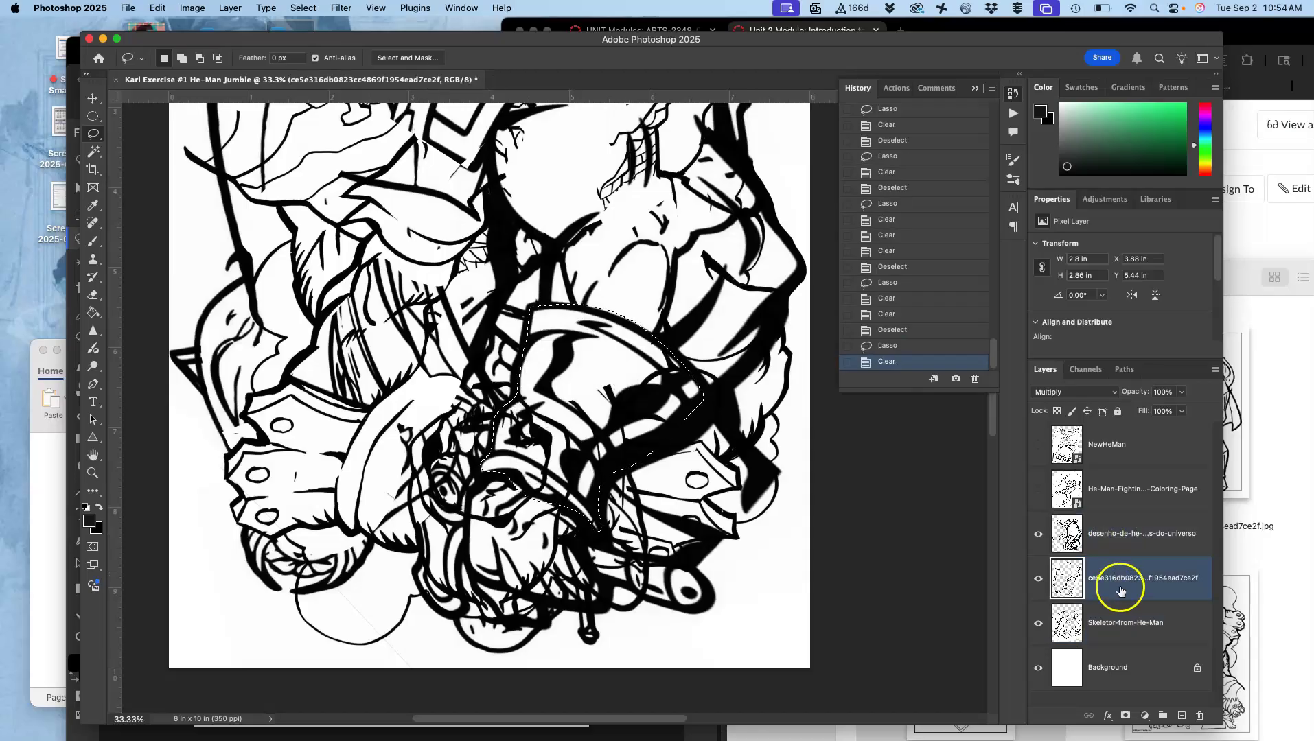
Step: Clear the lines inside the gauntlet selection on the Skeletor-from-He-Man layer and drop the selection
click(1117, 630)
key(Delete)
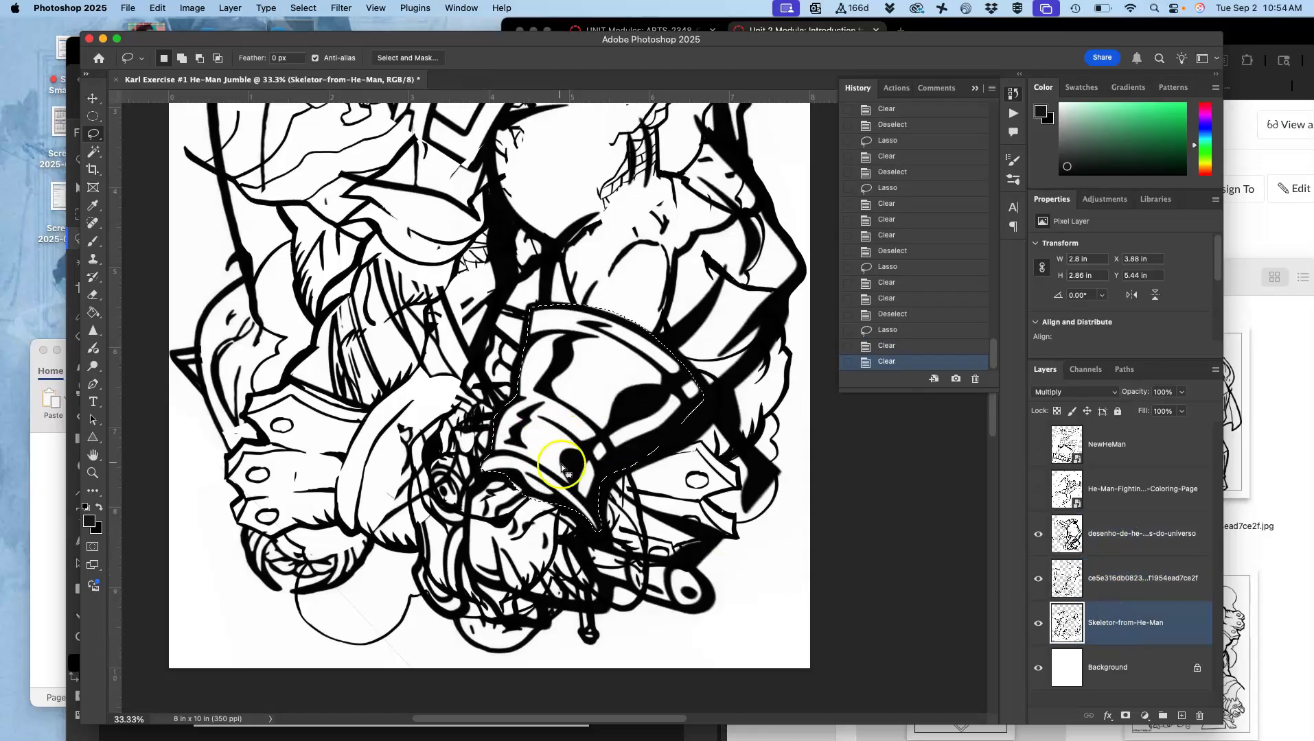
key(super+z)
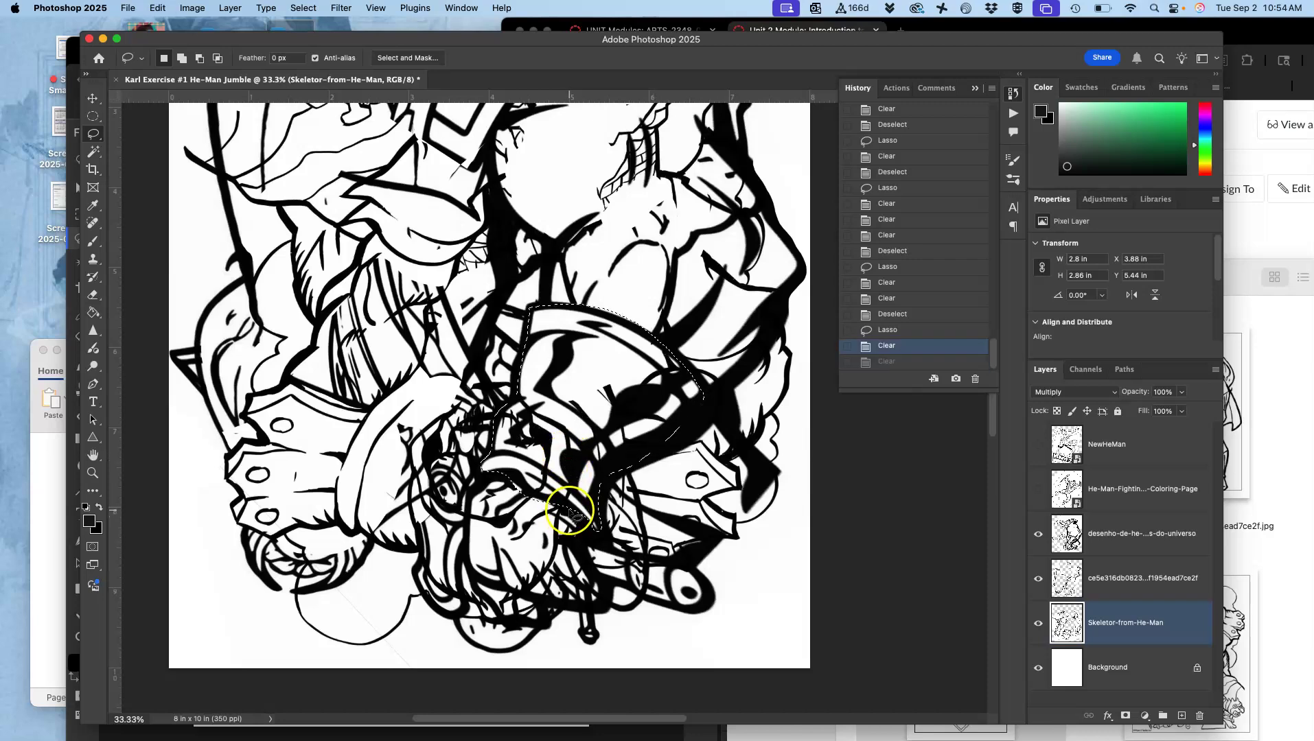
key(Delete)
key(super+d)
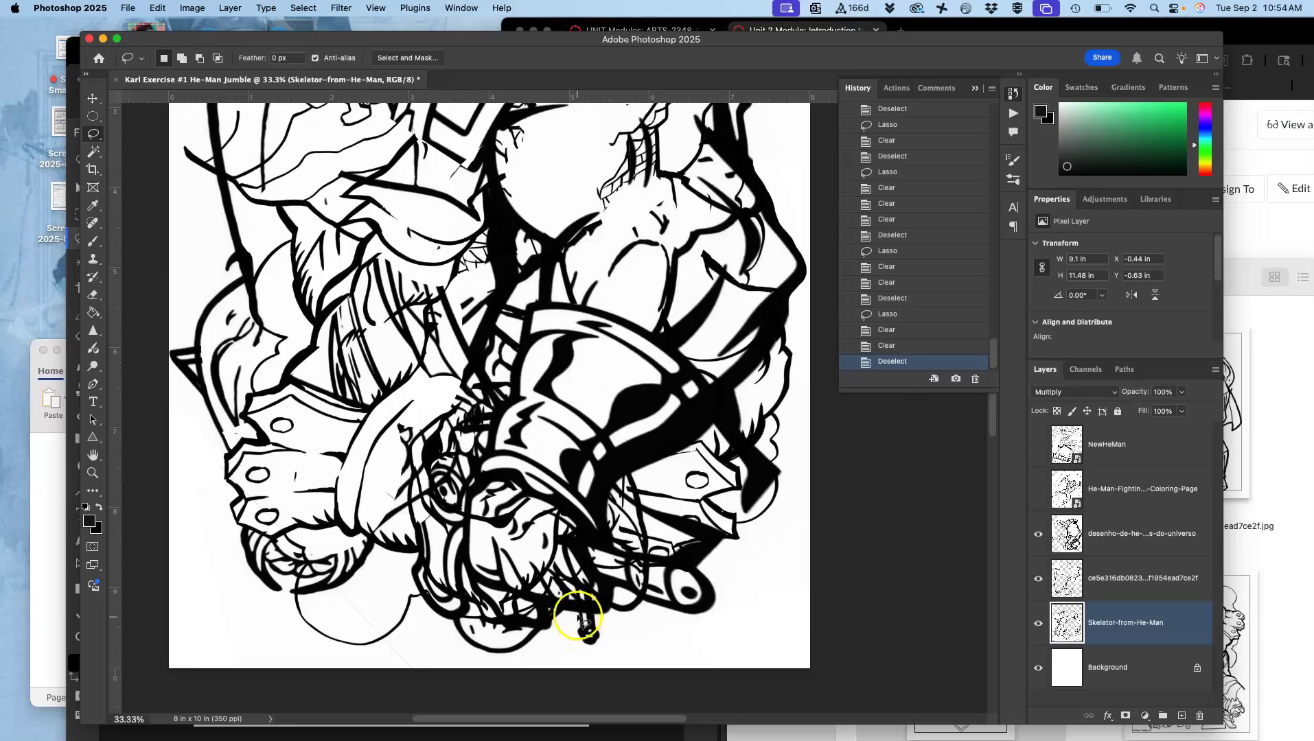
Step: Lasso the stray lines in the open area below the helmet, about 1.55 by 1.91 in, and clear them from the Skeletor-from-He-Man layer
scroll(556, 532, down, 3)
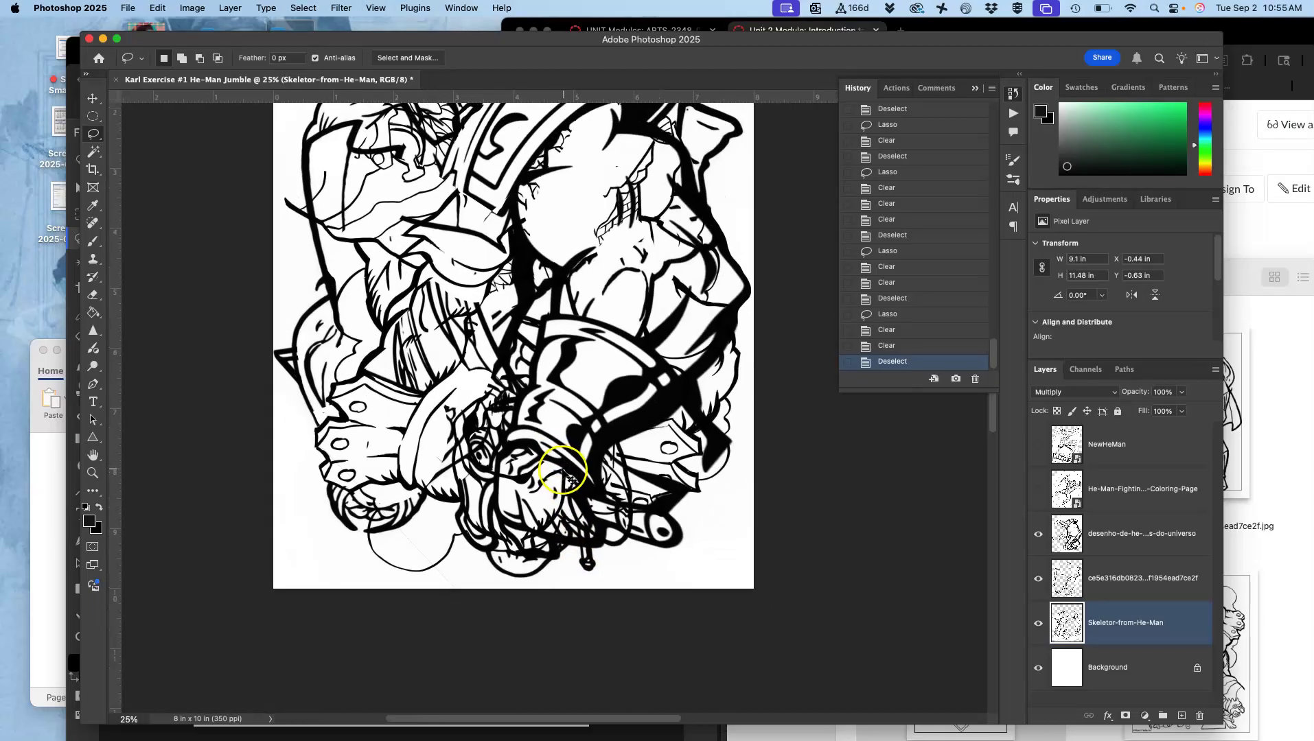
scroll(563, 474, down, 2)
mouse_move(623, 227)
mouse_down()
mouse_move(580, 258)
mouse_move(577, 296)
mouse_move(607, 302)
mouse_move(626, 285)
mouse_move(623, 228)
mouse_up()
key(BackSpace)
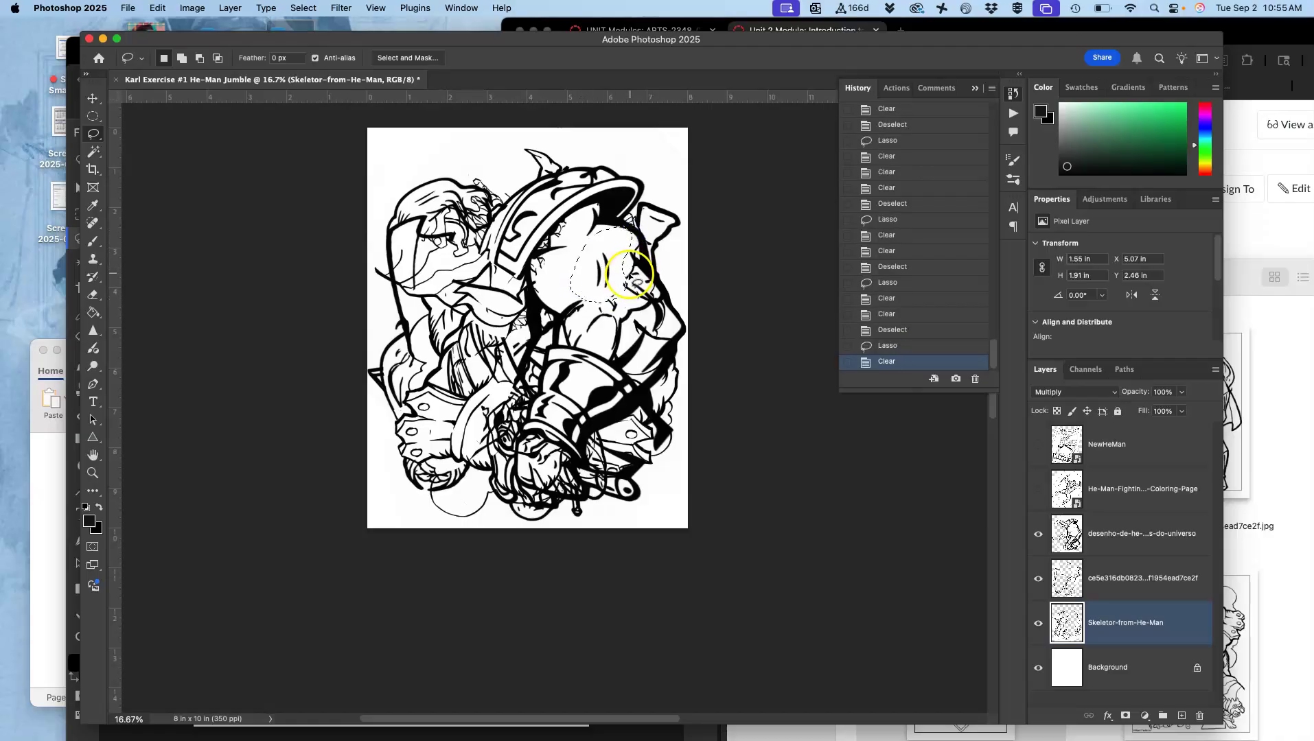
key(super+d)
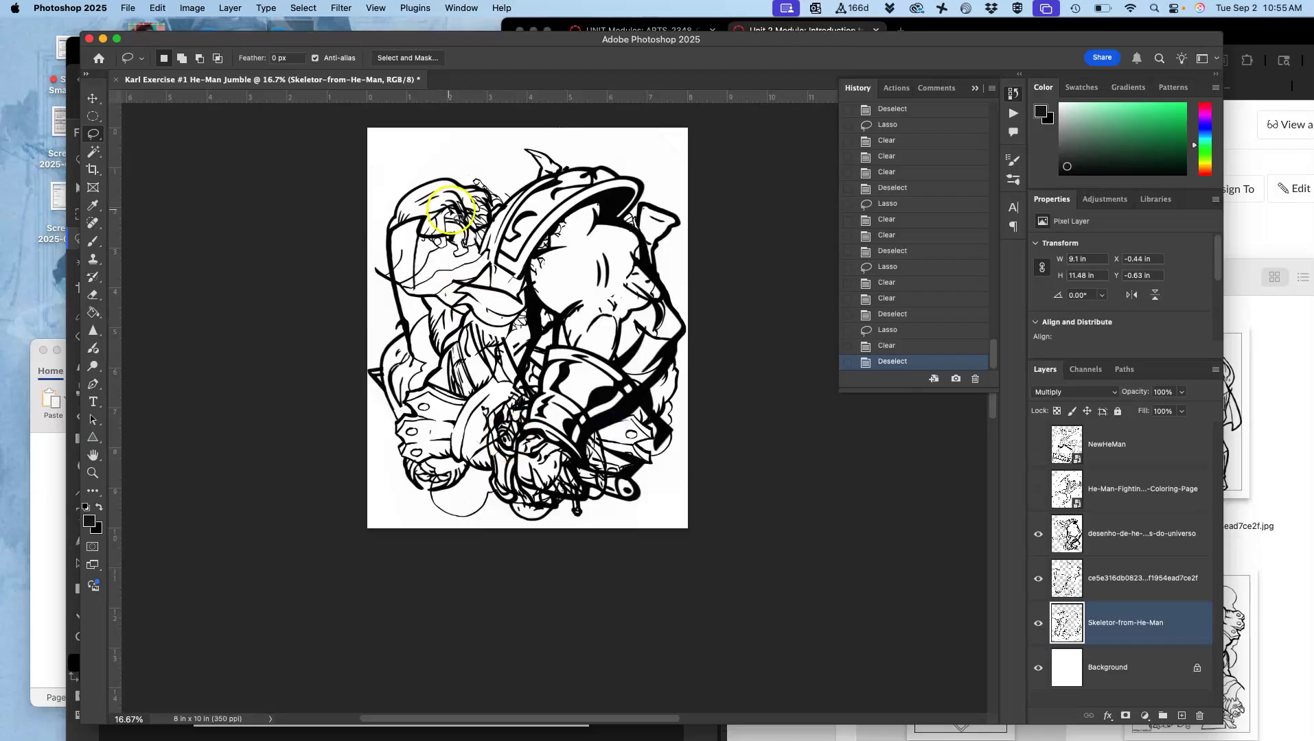
Step: Try clearing a lassoed area beside the gauntlet, about 1.3 by 2.67 in, from the desenho-de-he-man-mestres-do-universo layer
mouse_move(460, 229)
mouse_down()
mouse_move(454, 307)
mouse_move(425, 278)
mouse_move(449, 350)
mouse_move(920, 422)
mouse_move(559, 312)
mouse_move(513, 293)
mouse_move(523, 283)
mouse_move(550, 317)
mouse_move(508, 374)
mouse_up()
key(Escape)
click(558, 320)
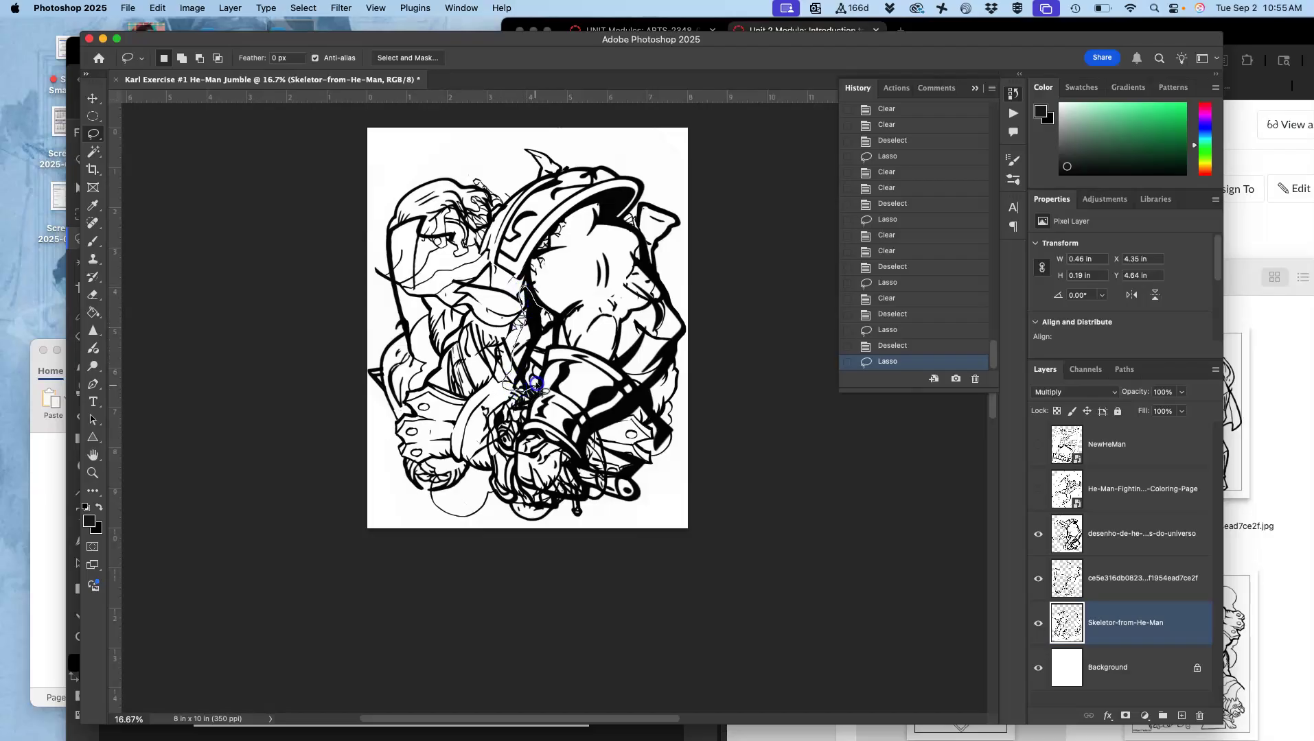
drag(547, 317, 548, 322)
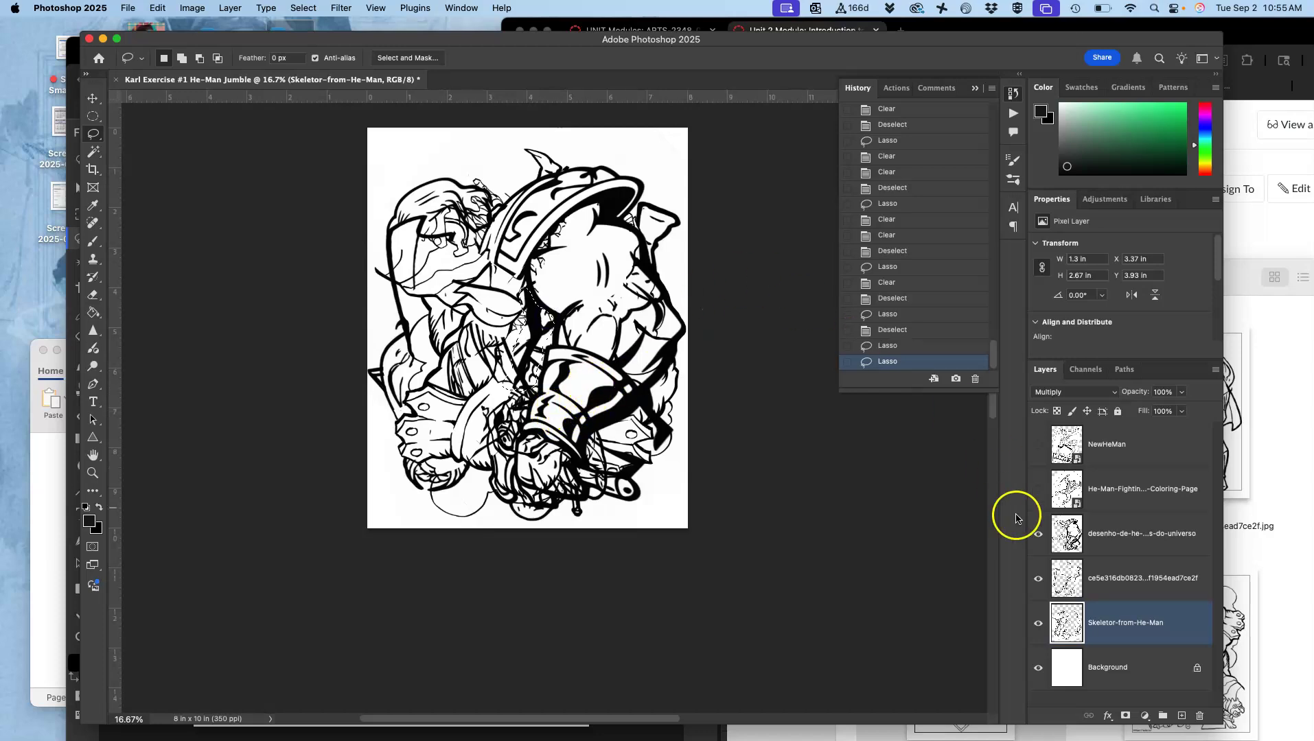
click(1095, 538)
key(Delete)
key(super+d)
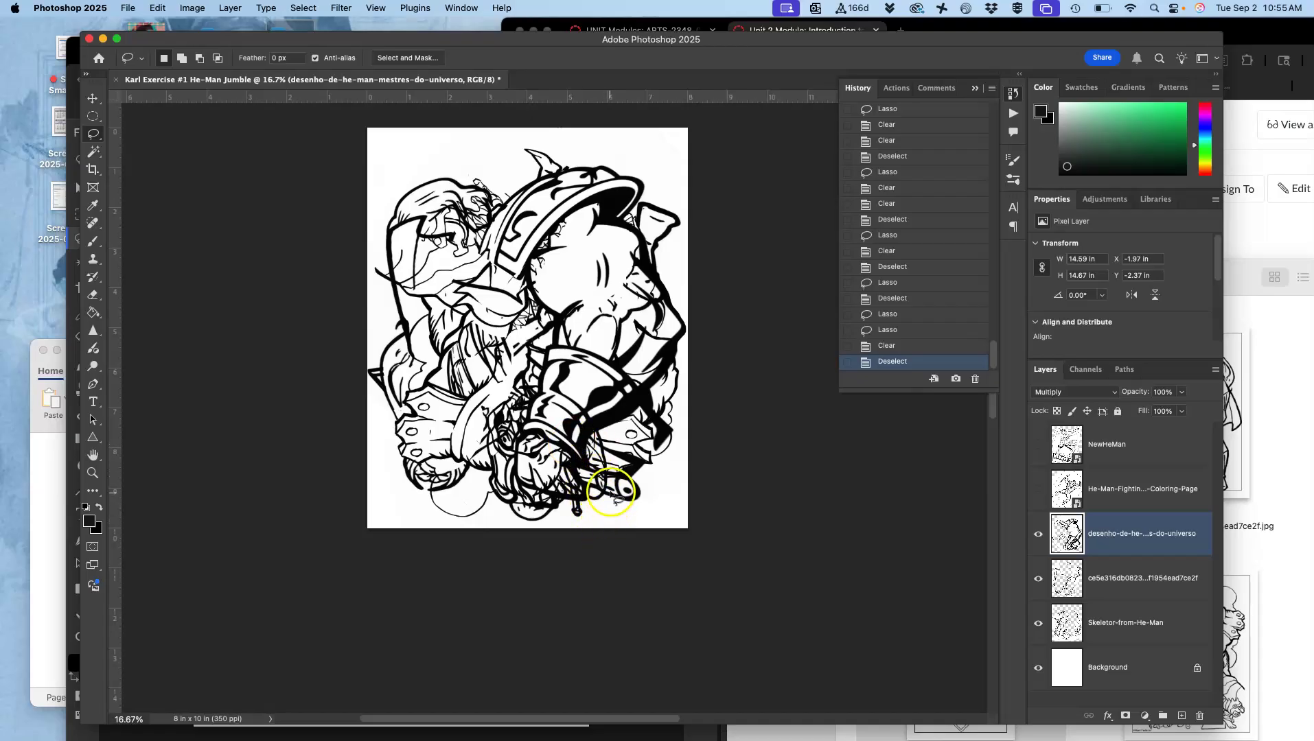
Step: Undo the last clear beside the gauntlet and drop the selection
key(super+z)
key(super+z)
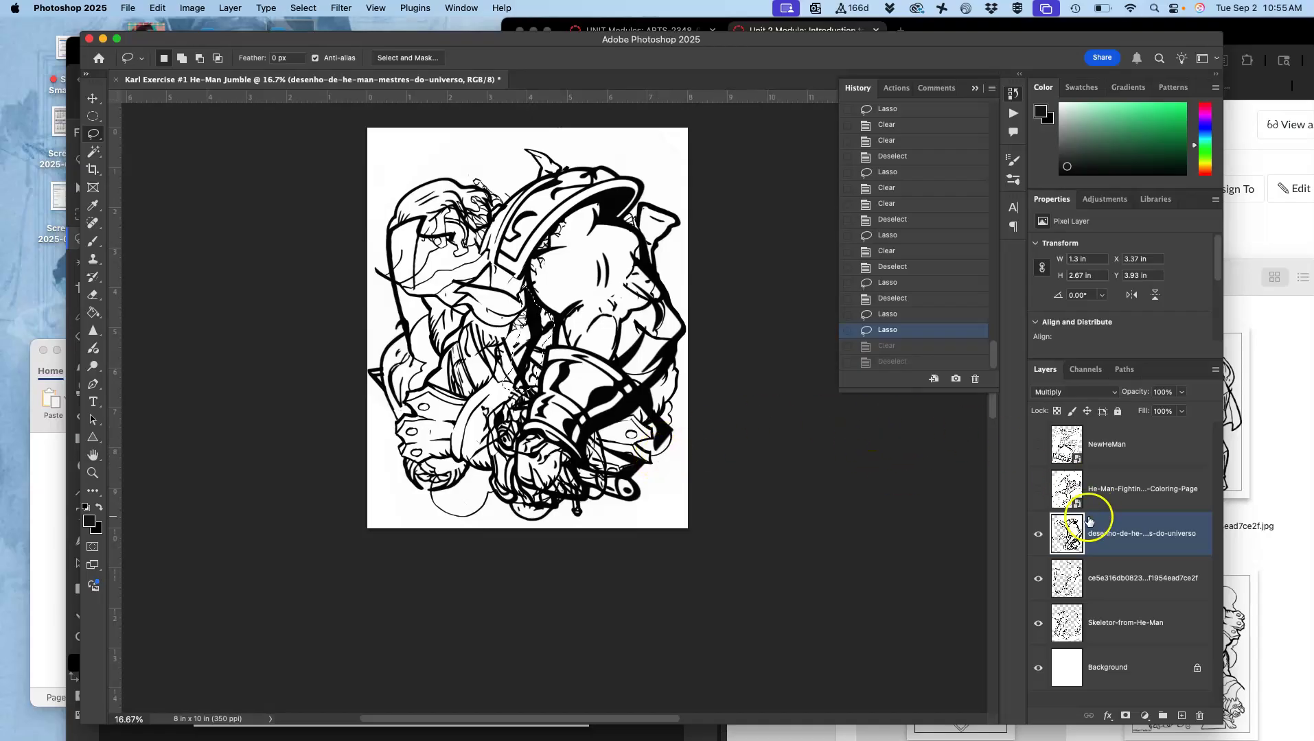
key(super+d)
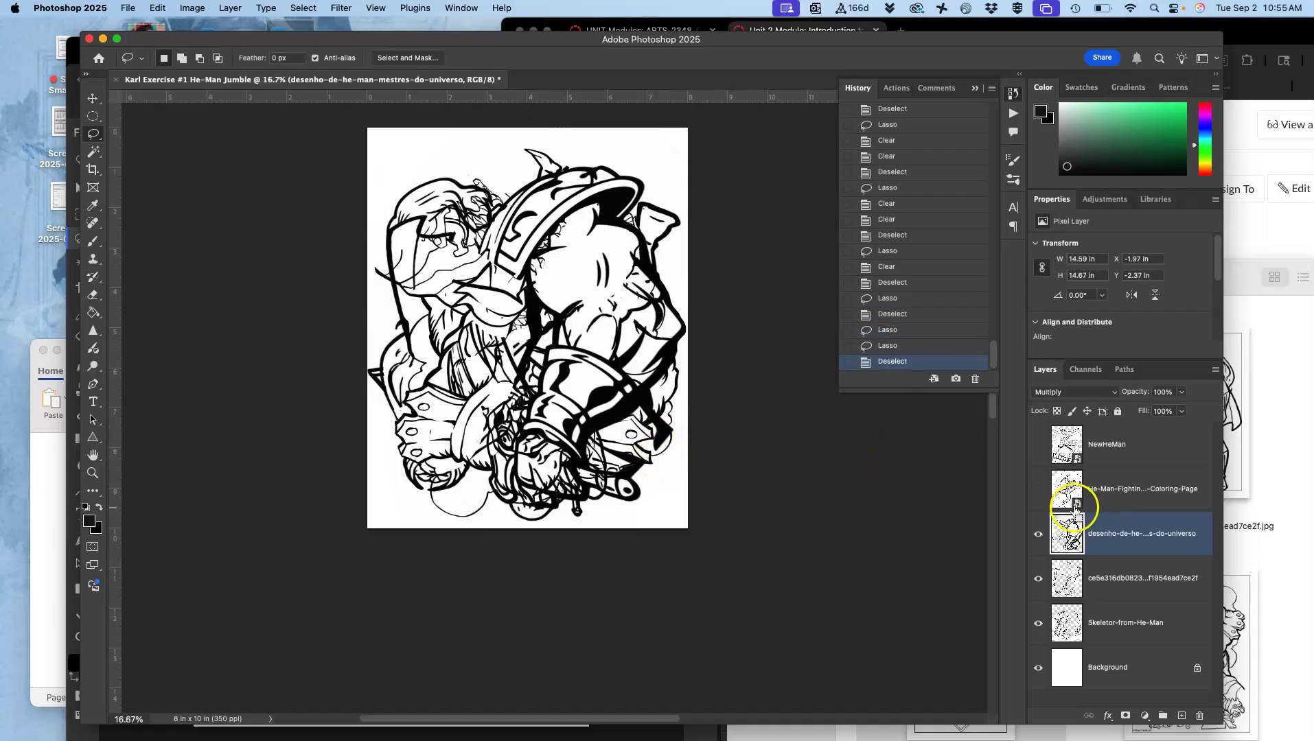
Step: Show the He-Man-Fighting-With-Sword-Coloring-Page layer and rasterize it
click(1035, 492)
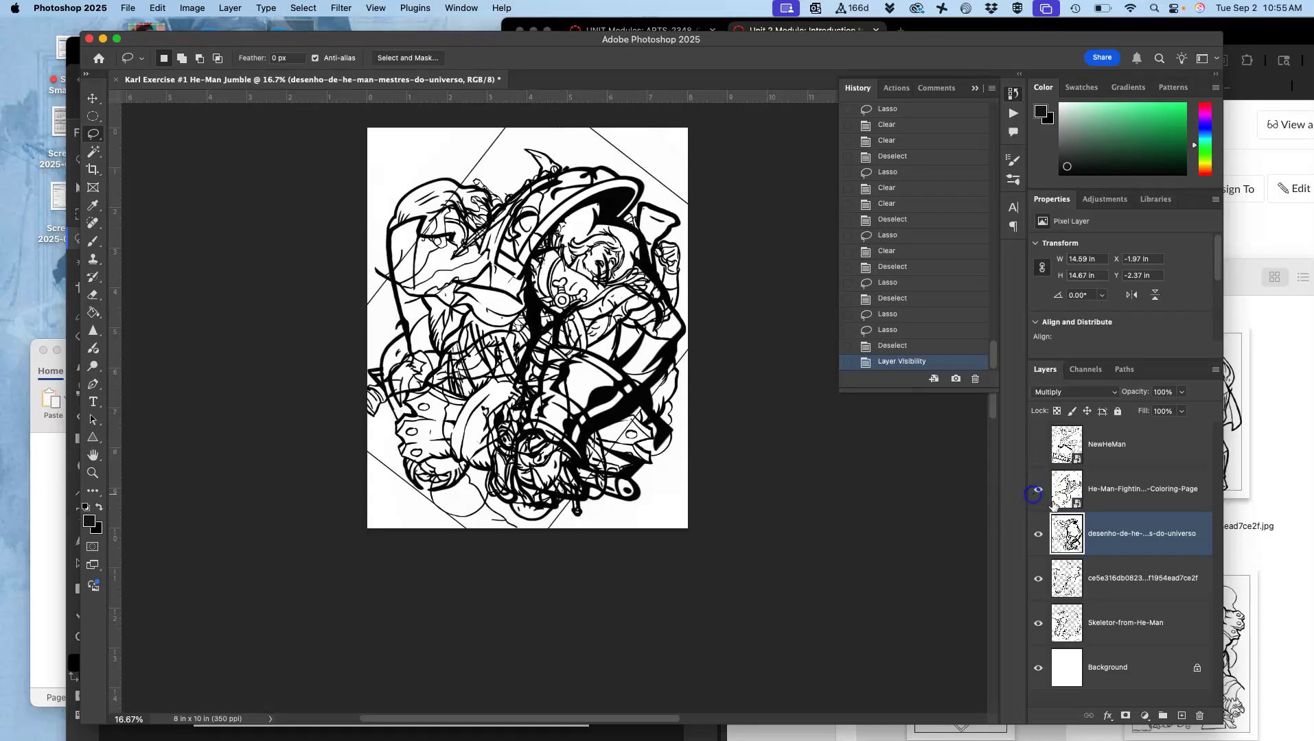
right_click(1109, 488)
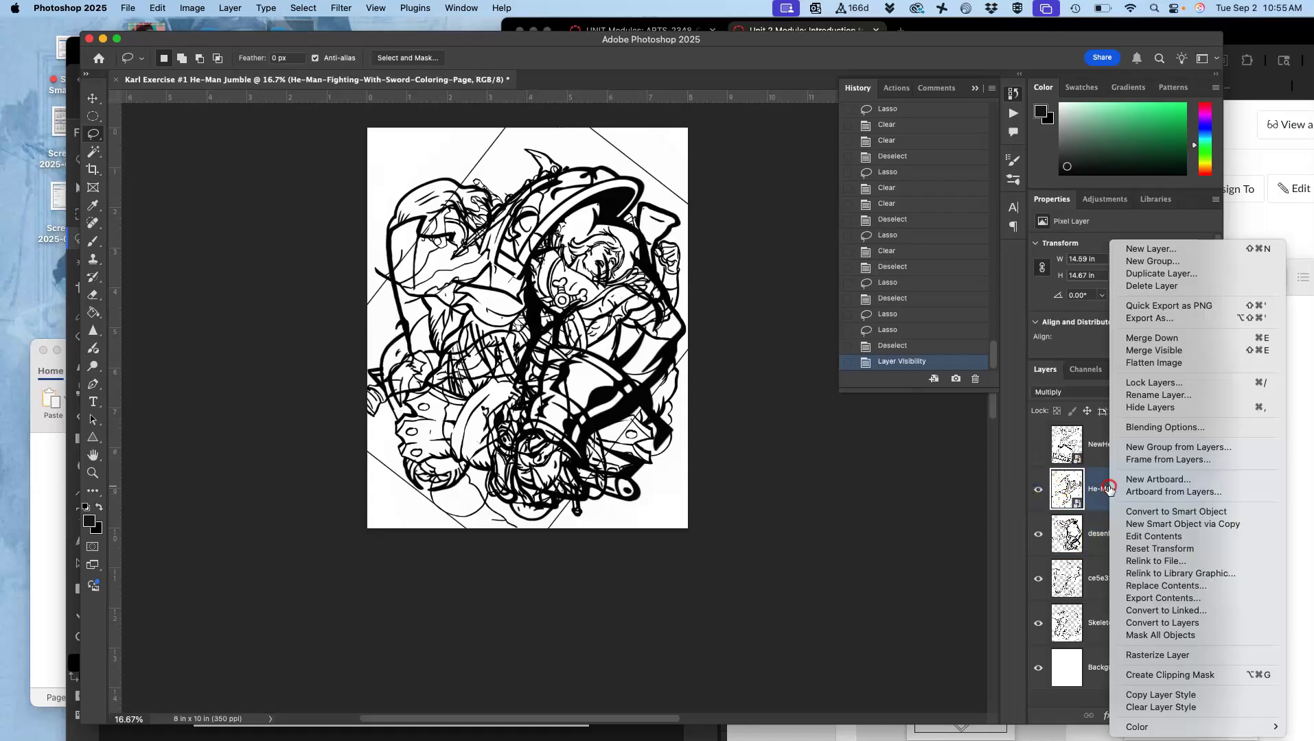
click(1140, 655)
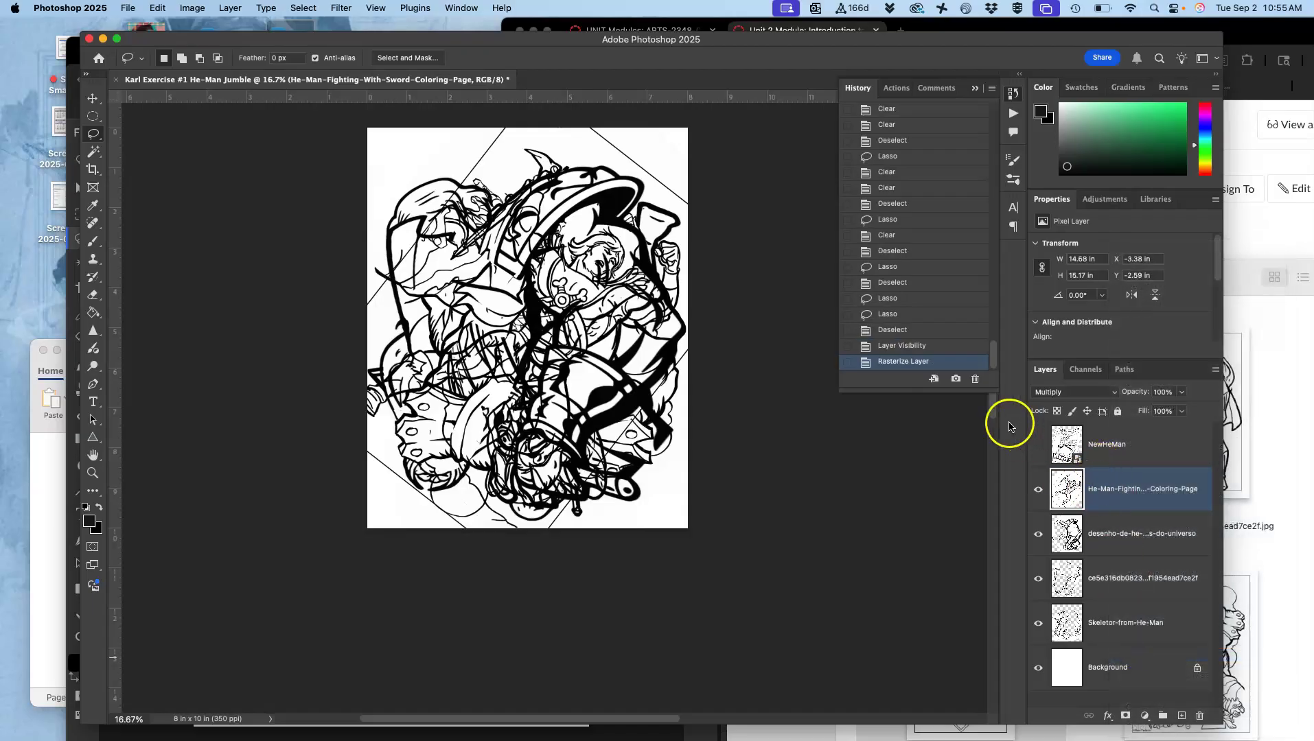
Step: Hide the desenho-de-he-man-mestres-do-universo, ce5e316db0823 and Skeletor-from-He-Man layers to isolate the sword-fighting figure
click(1037, 535)
click(1038, 579)
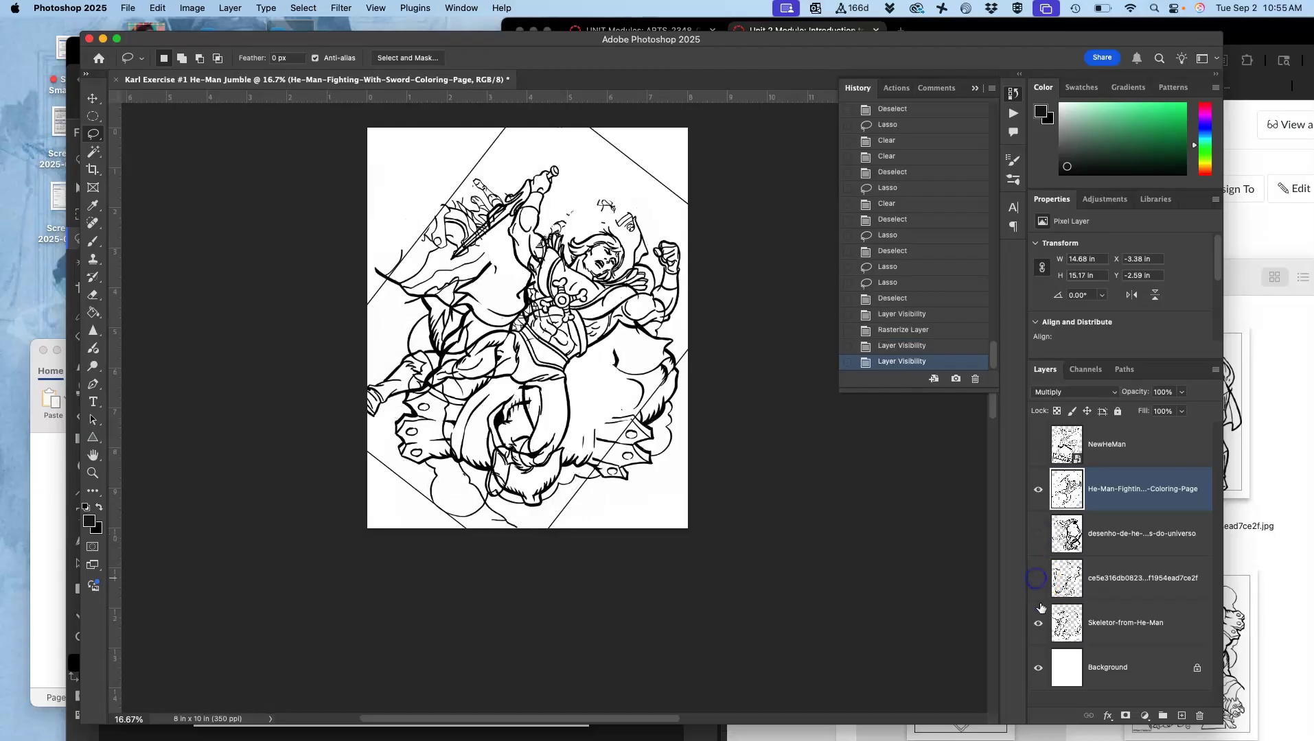
click(1038, 626)
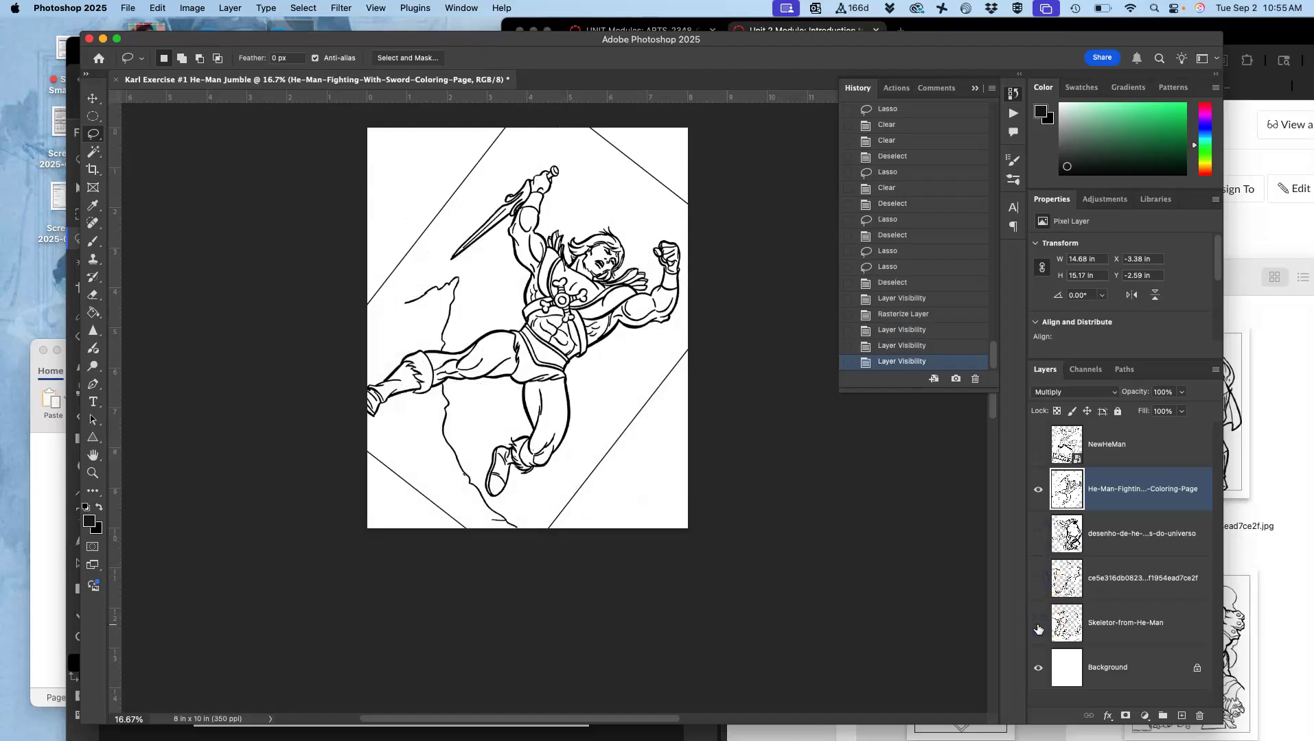
Step: Lasso and clear the page's left side, about 4.27 by 10 in, with its border lines and the foot, from the He-Man-Fighting-With-Sword-Coloring-Page layer
key(super+equal)
key(super+equal)
drag(501, 302, 564, 489)
key(super+minus)
key(super+minus)
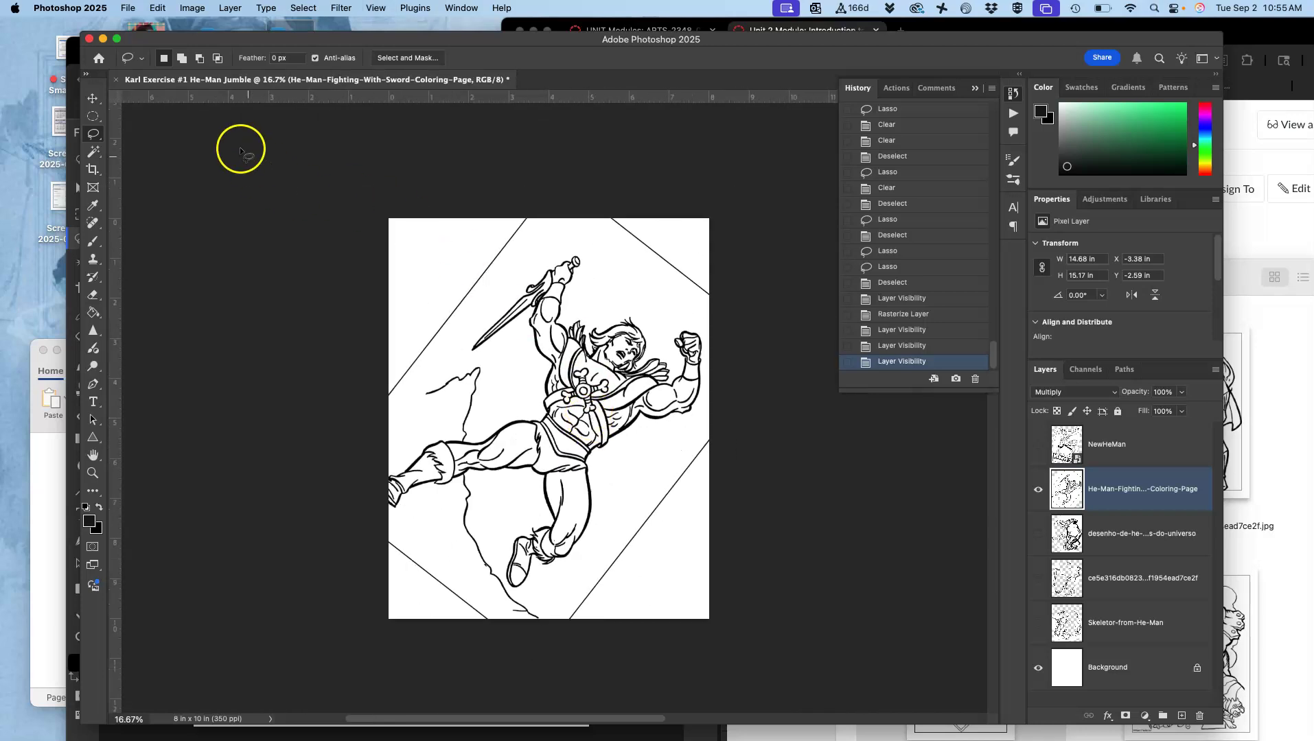
mouse_move(575, 218)
mouse_down()
mouse_move(508, 271)
mouse_move(411, 396)
mouse_up()
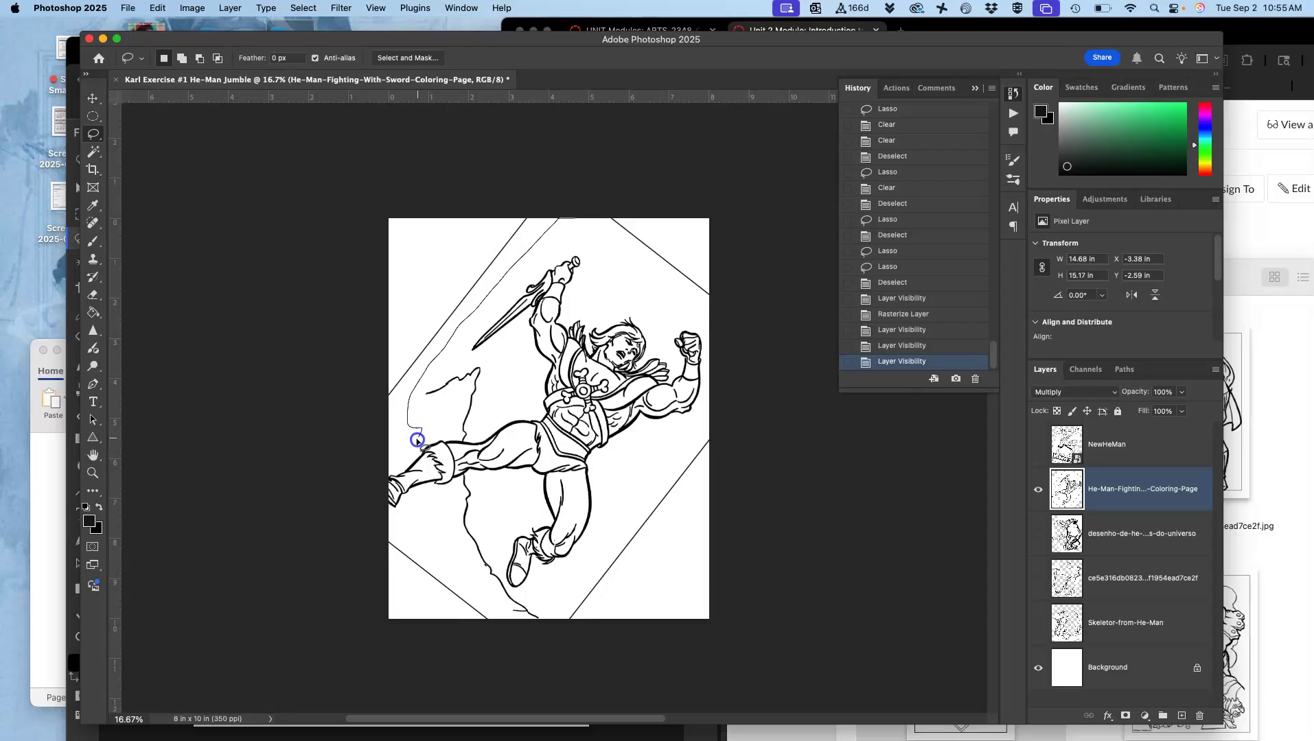
mouse_move(437, 488)
mouse_down()
mouse_move(473, 577)
mouse_move(506, 610)
mouse_move(491, 680)
mouse_move(315, 657)
mouse_move(266, 476)
mouse_move(339, 240)
mouse_move(455, 161)
mouse_up()
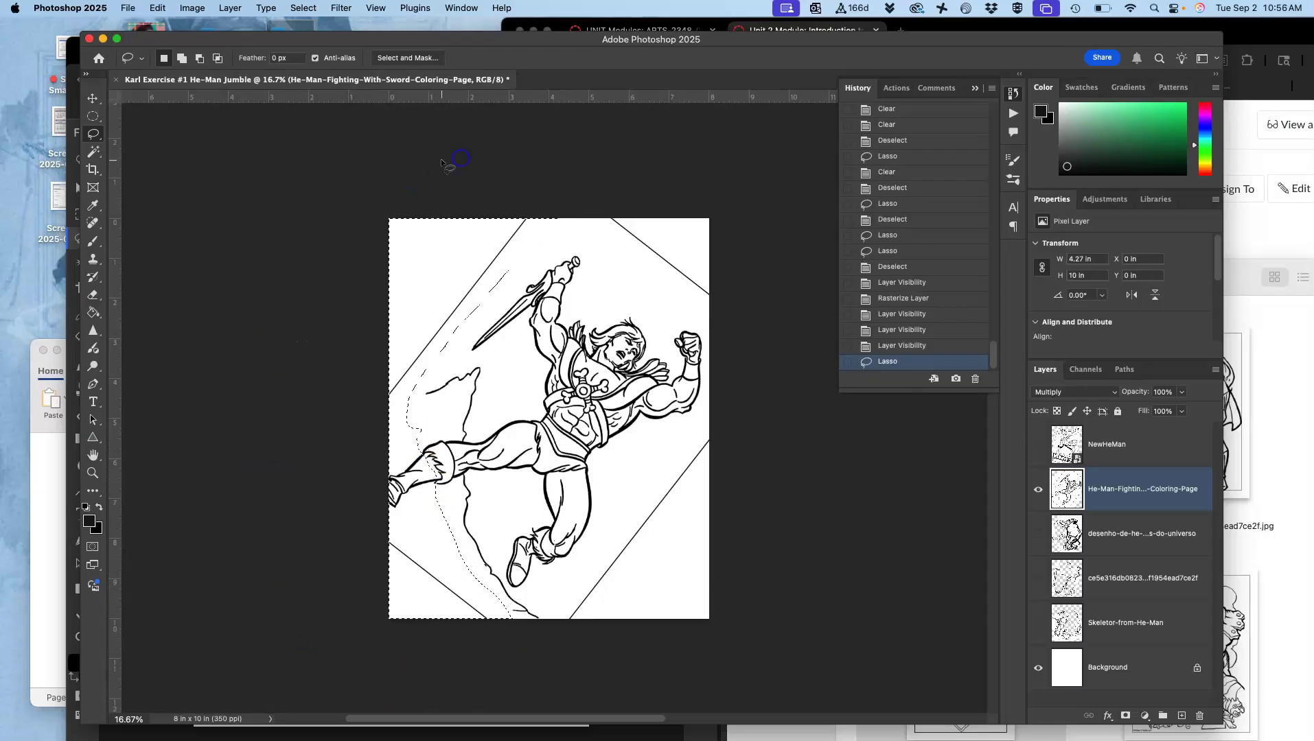
key(Delete)
Step: Try clearing a lassoed area of about 5.93 by 9.73 in around the sword-fighting figure's right side
mouse_move(563, 229)
mouse_down()
mouse_move(611, 264)
mouse_move(635, 306)
mouse_move(713, 339)
mouse_up()
mouse_move(698, 426)
mouse_down()
mouse_move(554, 595)
mouse_move(514, 593)
mouse_move(722, 674)
mouse_move(823, 466)
mouse_up()
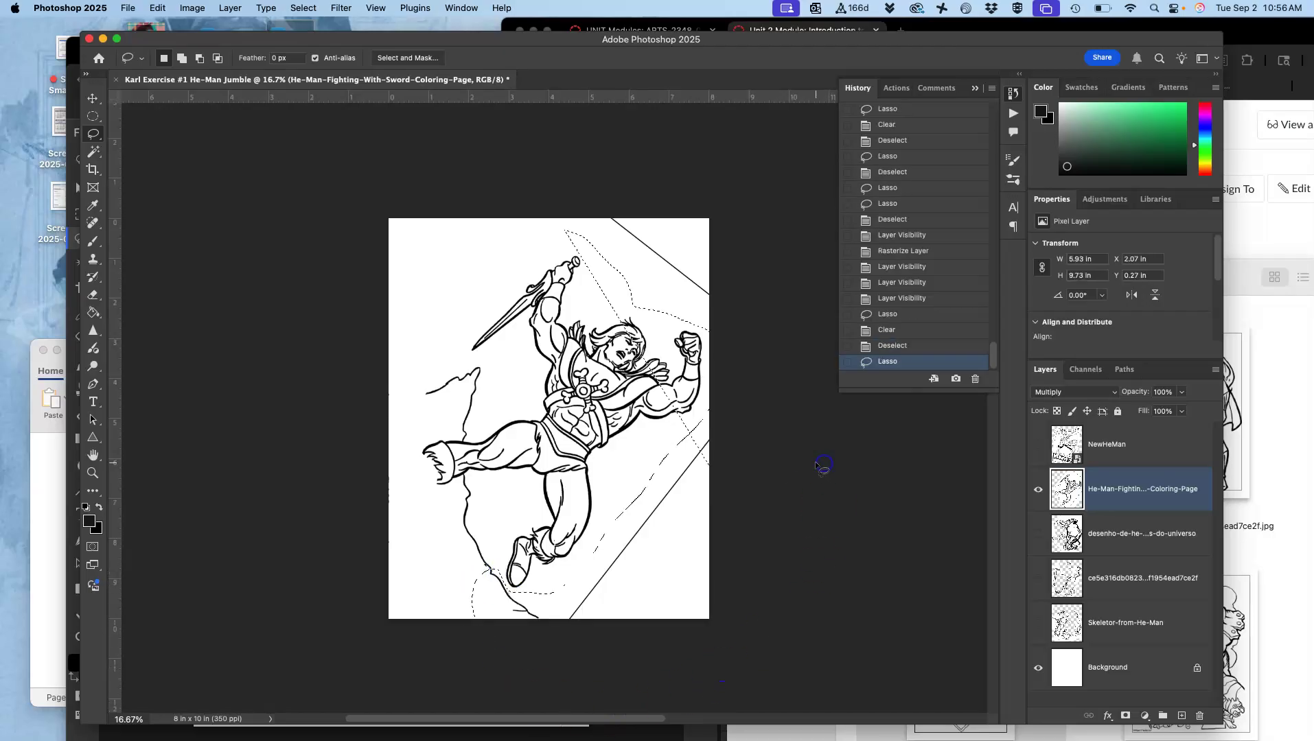
key(BackSpace)
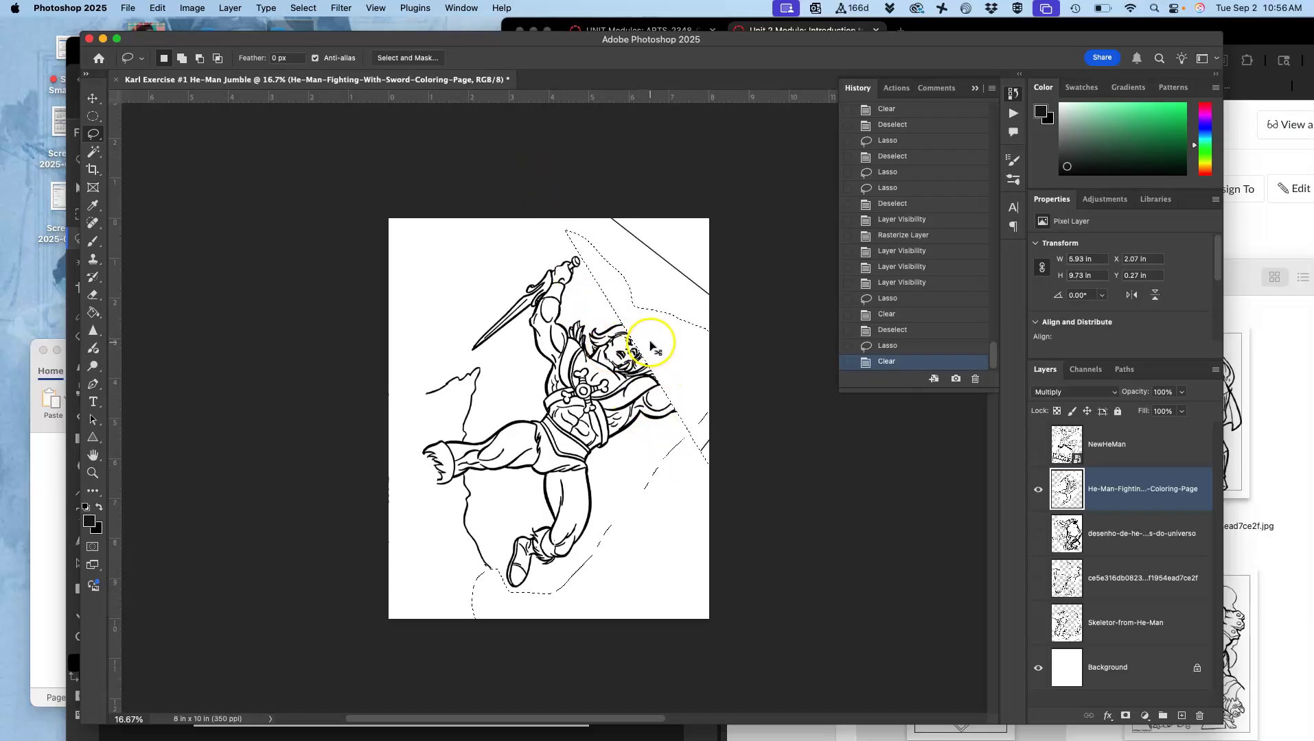
key(super+z)
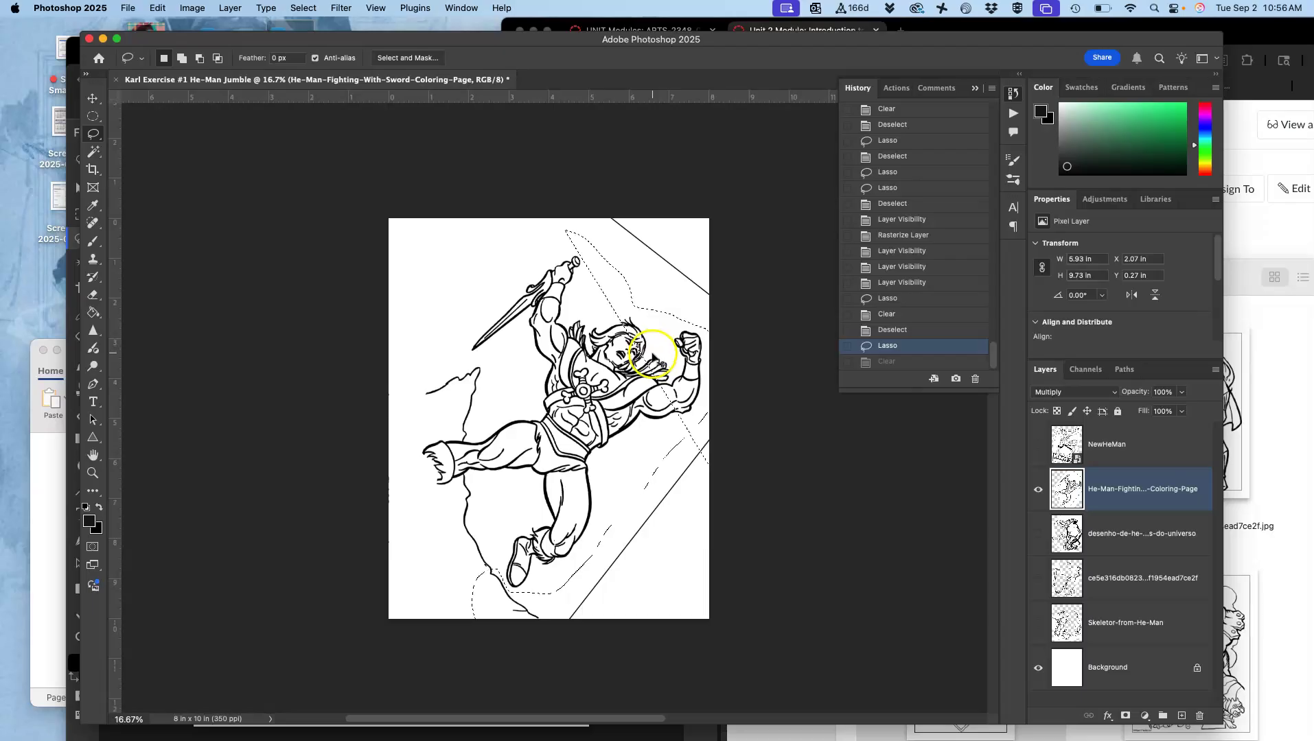
key(super+d)
Step: Lasso the border line in the page's upper-right corner, about 2.68 by 2.69 in, clear it and deselect
click(637, 187)
drag(611, 245, 684, 307)
drag(767, 297, 697, 170)
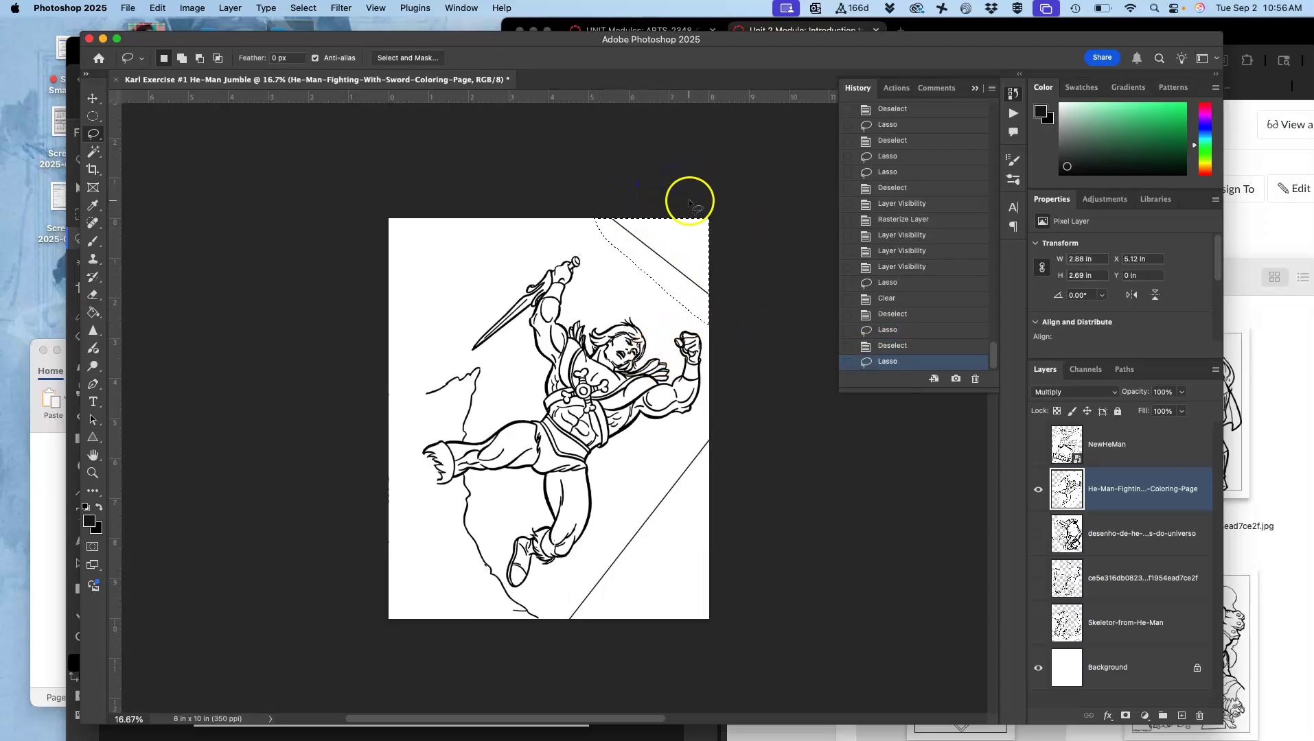
key(Delete)
click(688, 190)
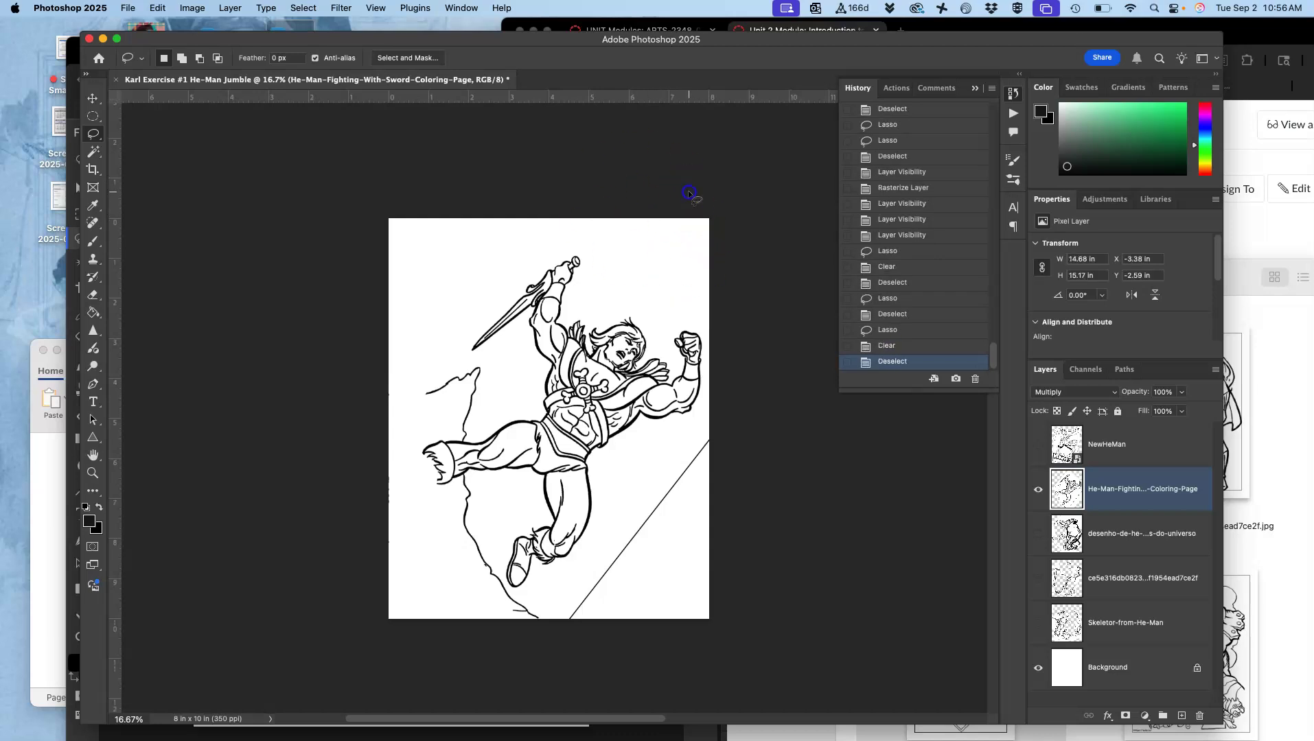
Step: Lasso and clear the border line and ground line along the page's lower-right side, about 6.19 by 8.51 in, and deselect
mouse_move(712, 281)
mouse_down()
mouse_move(690, 290)
mouse_move(707, 341)
mouse_up()
mouse_move(707, 401)
mouse_down()
mouse_move(593, 564)
mouse_move(529, 593)
mouse_move(494, 589)
mouse_move(470, 603)
mouse_move(462, 640)
mouse_up()
mouse_move(618, 729)
mouse_down()
mouse_move(775, 679)
mouse_move(810, 500)
mouse_move(720, 280)
mouse_up()
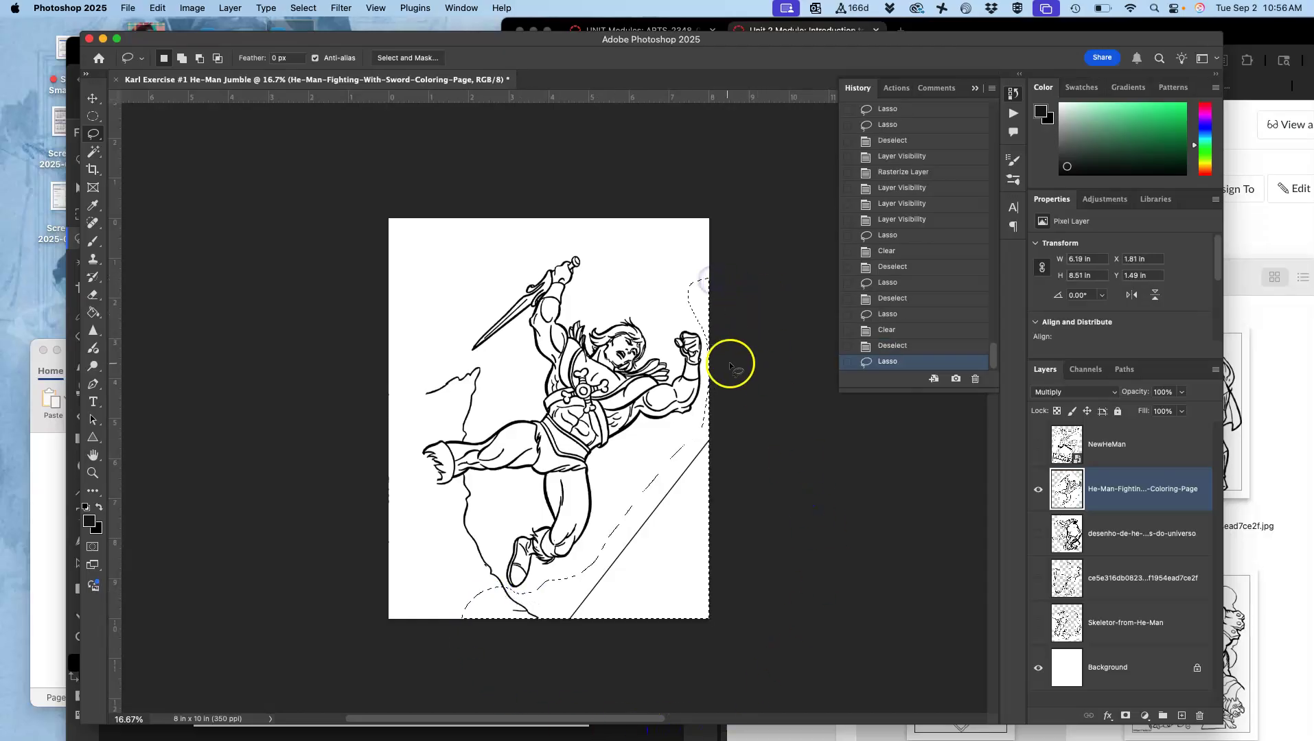
key(Delete)
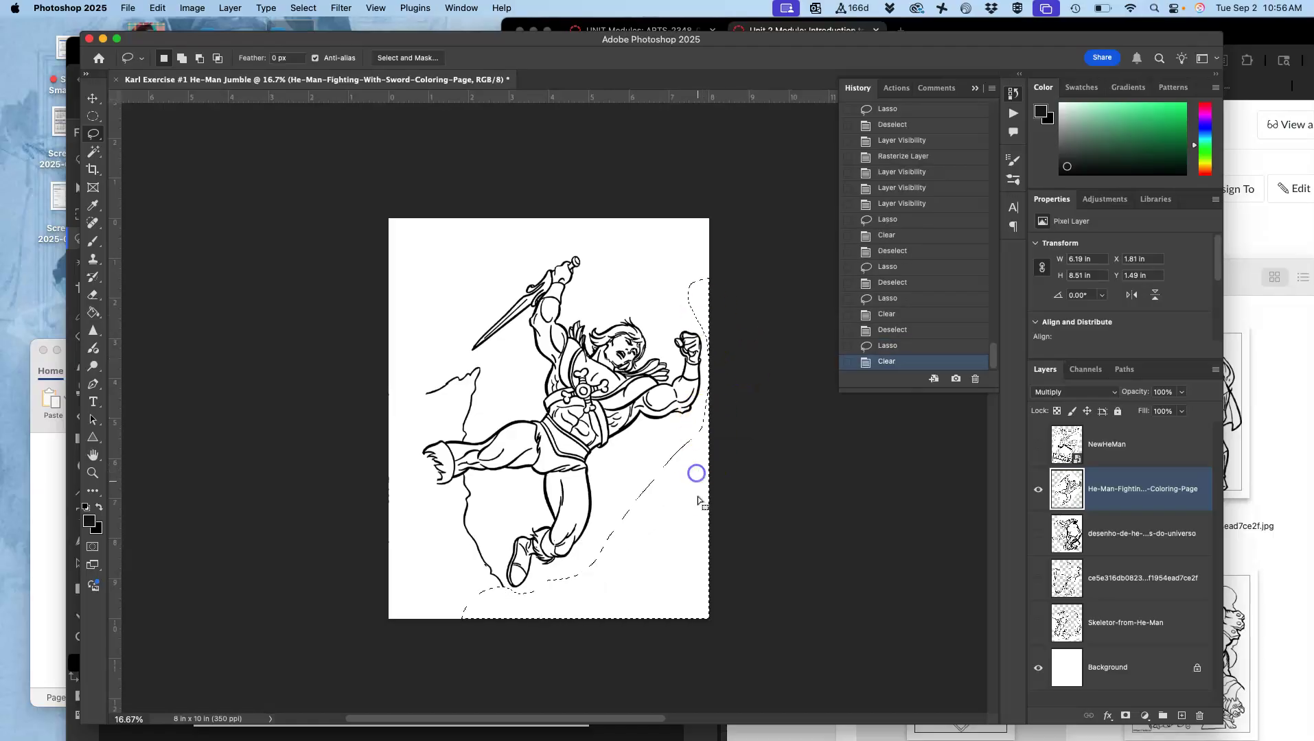
click(509, 405)
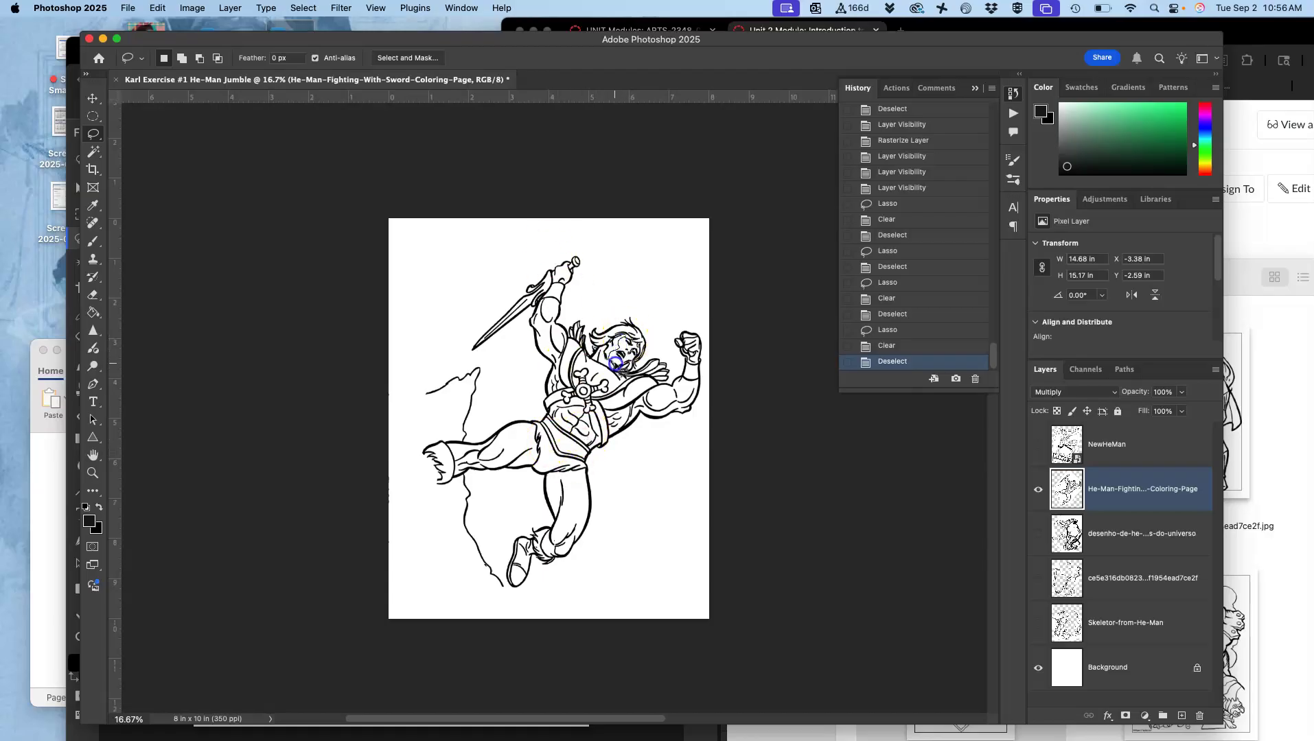
Step: Lasso the sword-fighting figure's face, about 0.69 by 0.68 in, clear it and deselect
drag(634, 340, 631, 363)
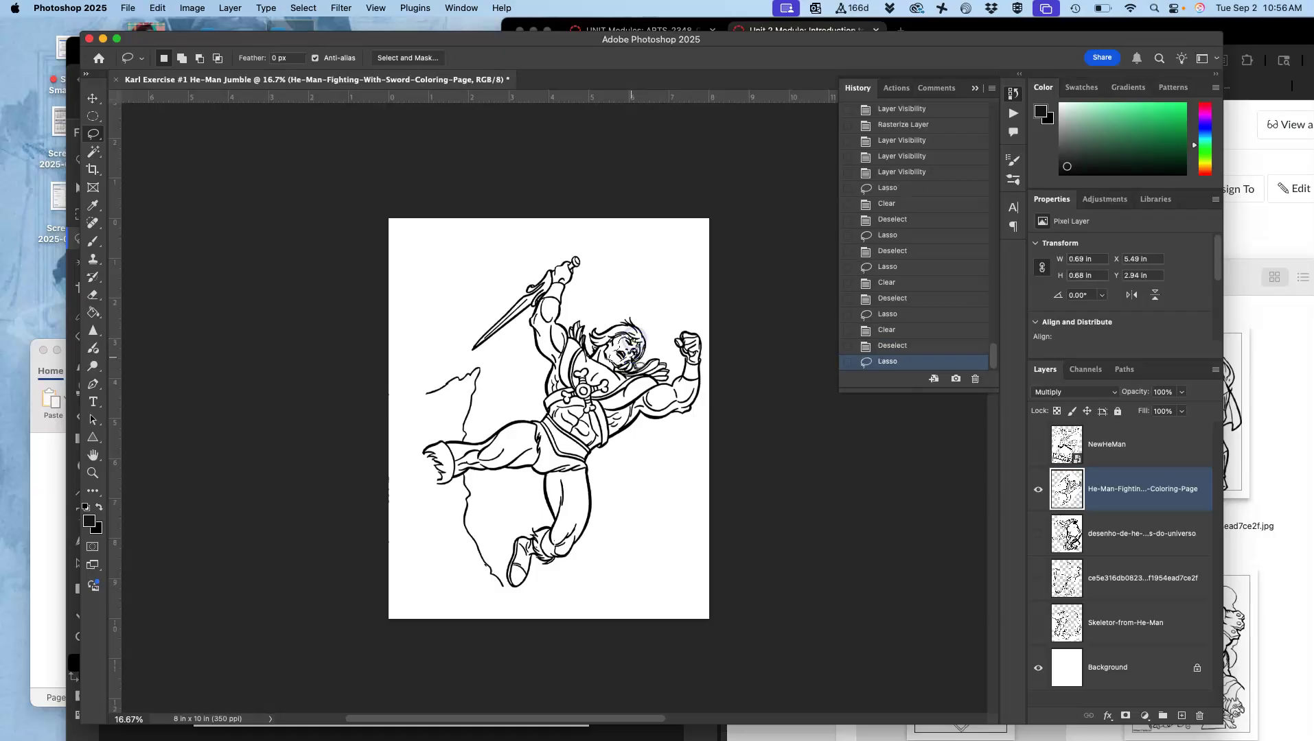
key(Delete)
key(super+d)
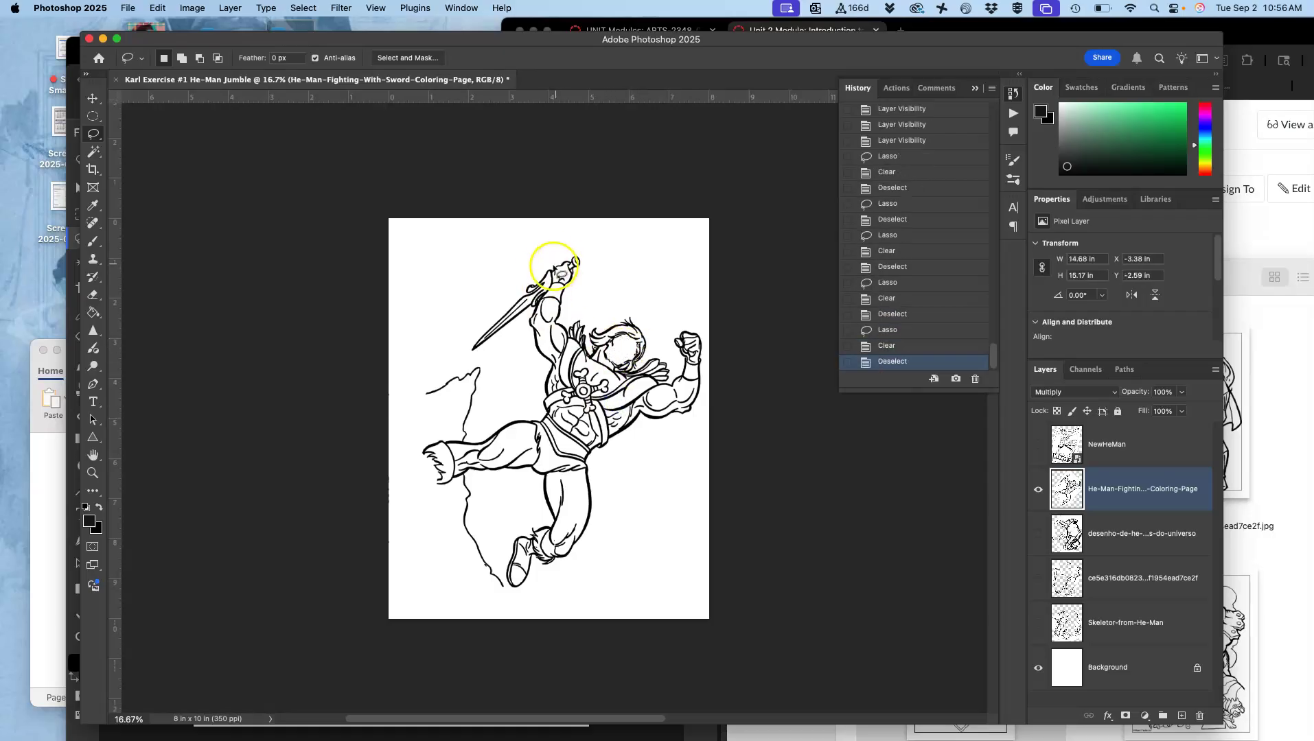
Step: Lasso and clear the sword blade, about 2.56 by 2.97 in, and the leftover pommel beside the raised fist
mouse_move(536, 306)
mouse_down()
mouse_move(464, 362)
mouse_move(463, 314)
mouse_move(554, 246)
mouse_up()
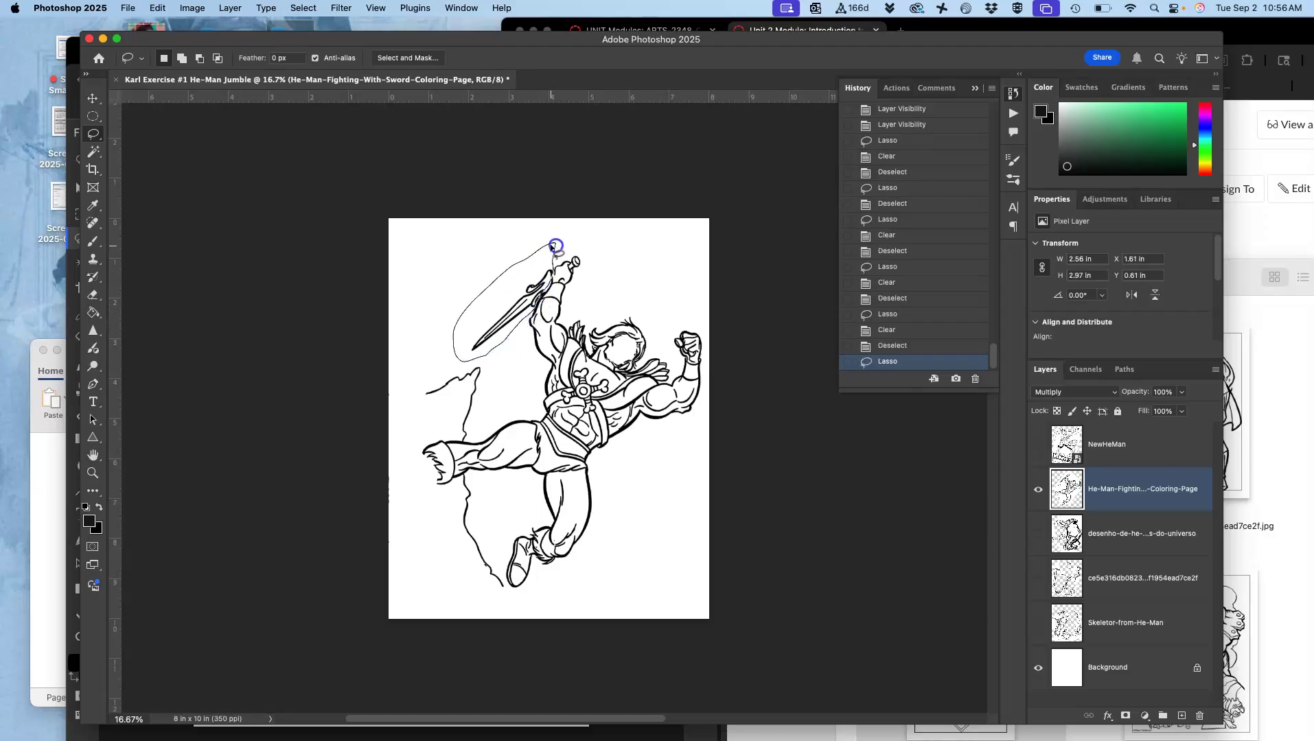
key(Delete)
click(599, 262)
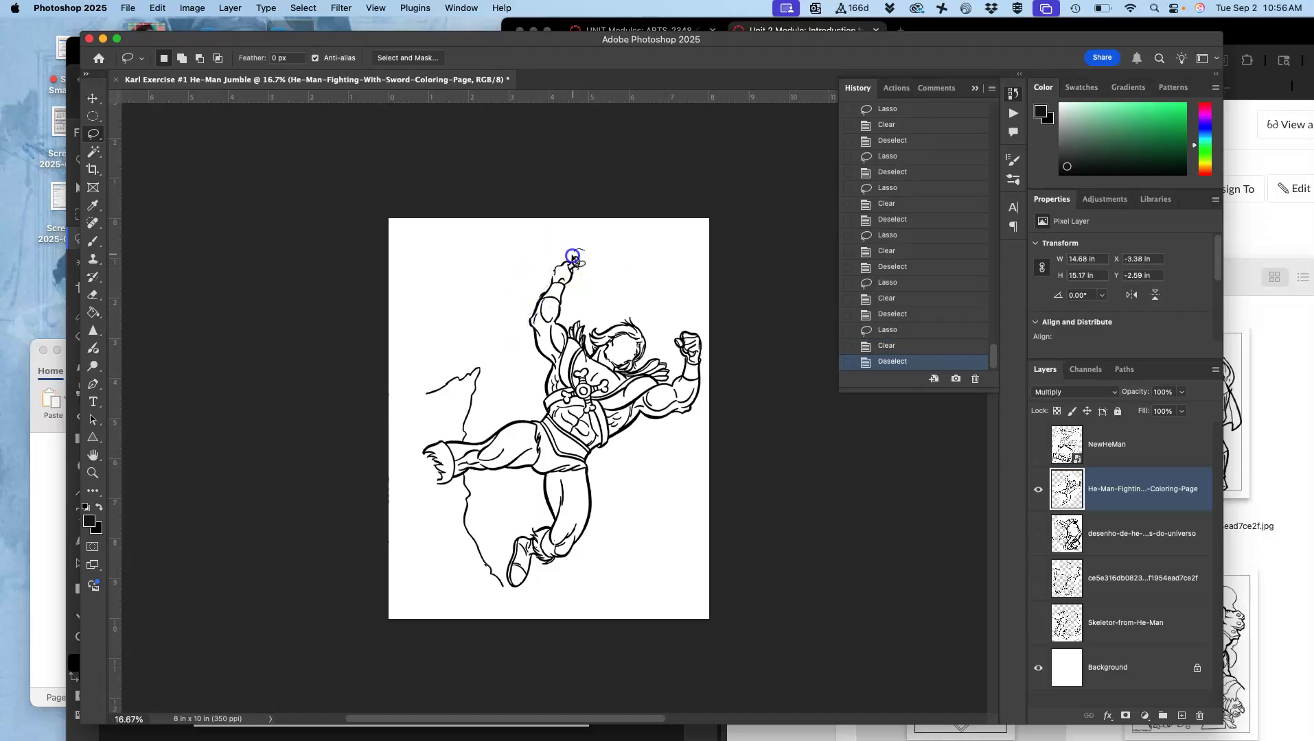
drag(585, 262, 601, 270)
key(Delete)
click(604, 270)
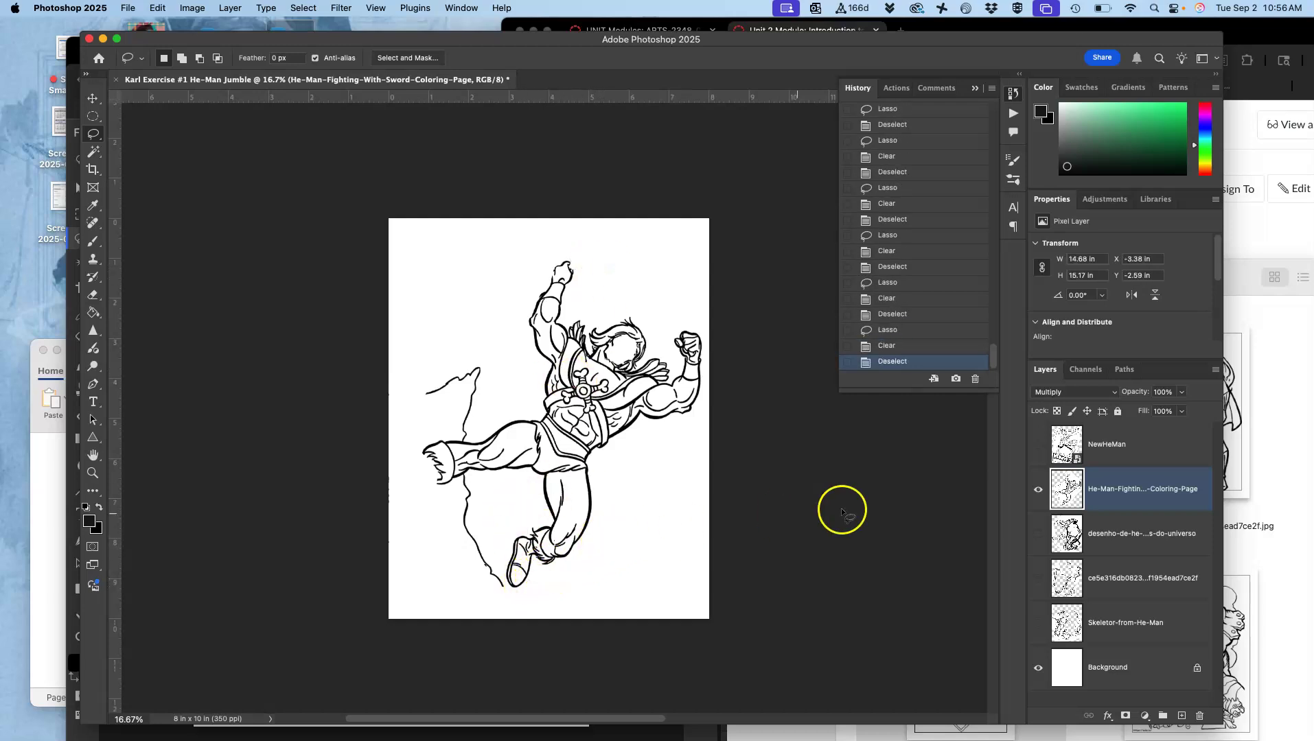
Step: Show the desenho-de-he-man-mestres-do-universo layer together with the sword-fighting figure
click(1039, 534)
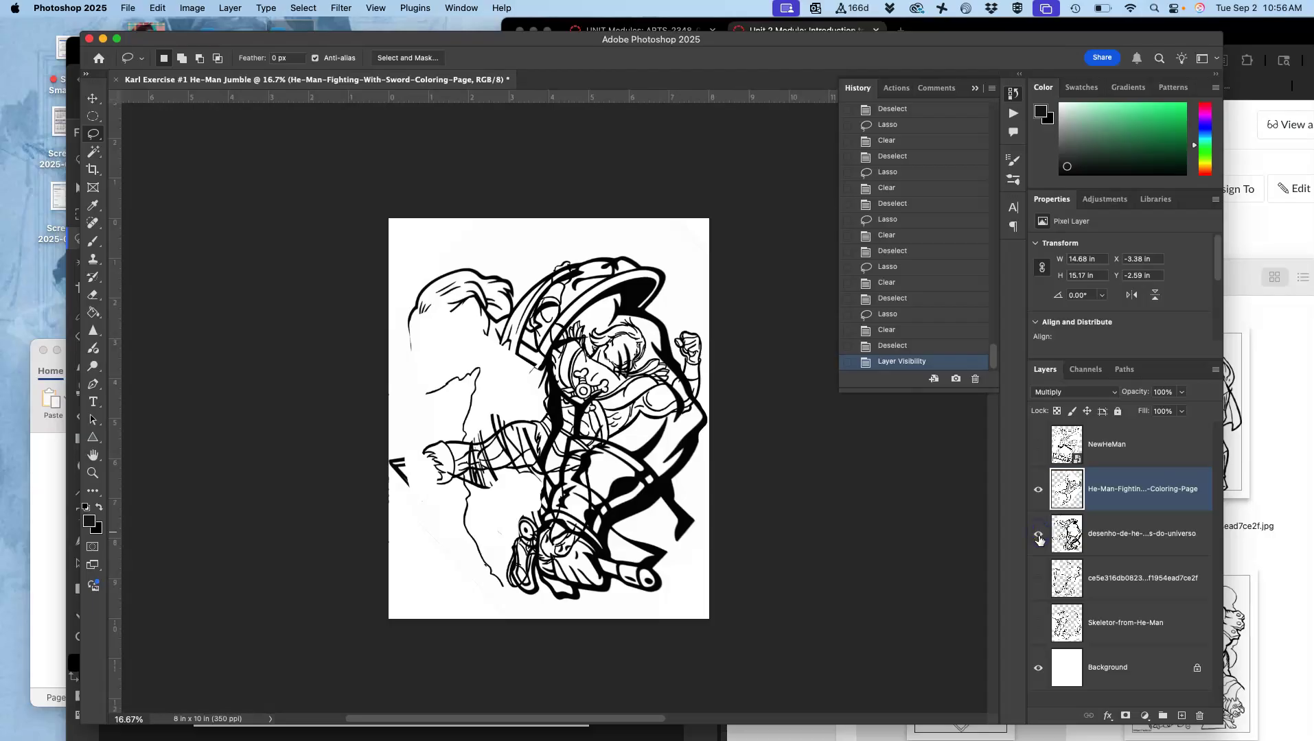
drag(629, 313, 604, 321)
mouse_move(576, 337)
mouse_down()
mouse_move(638, 388)
mouse_move(624, 373)
mouse_up()
click(586, 349)
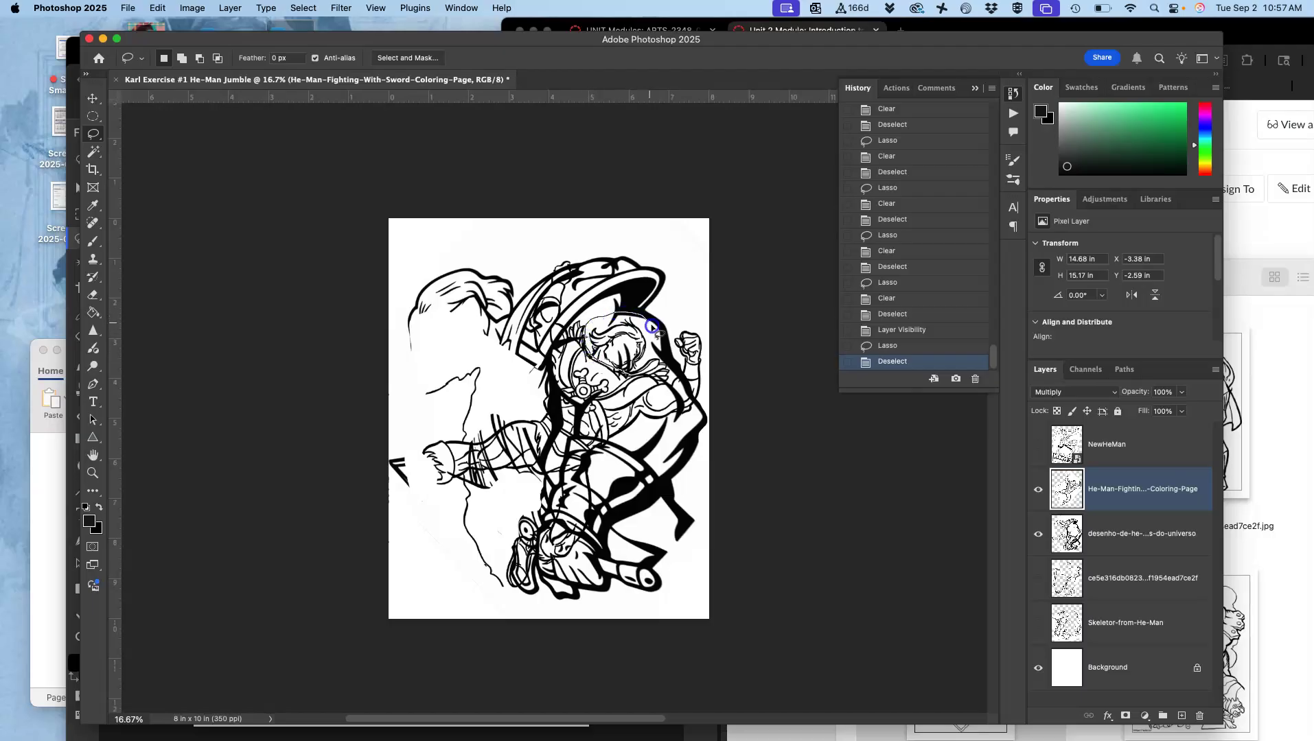
Step: Lasso and clear the sword-fighting figure's hair and head, plus its bent arm and shoulder below the fist, where they overlap the large arm
mouse_move(624, 371)
mouse_down()
mouse_move(640, 412)
mouse_move(676, 371)
mouse_up()
key(Delete)
click(642, 415)
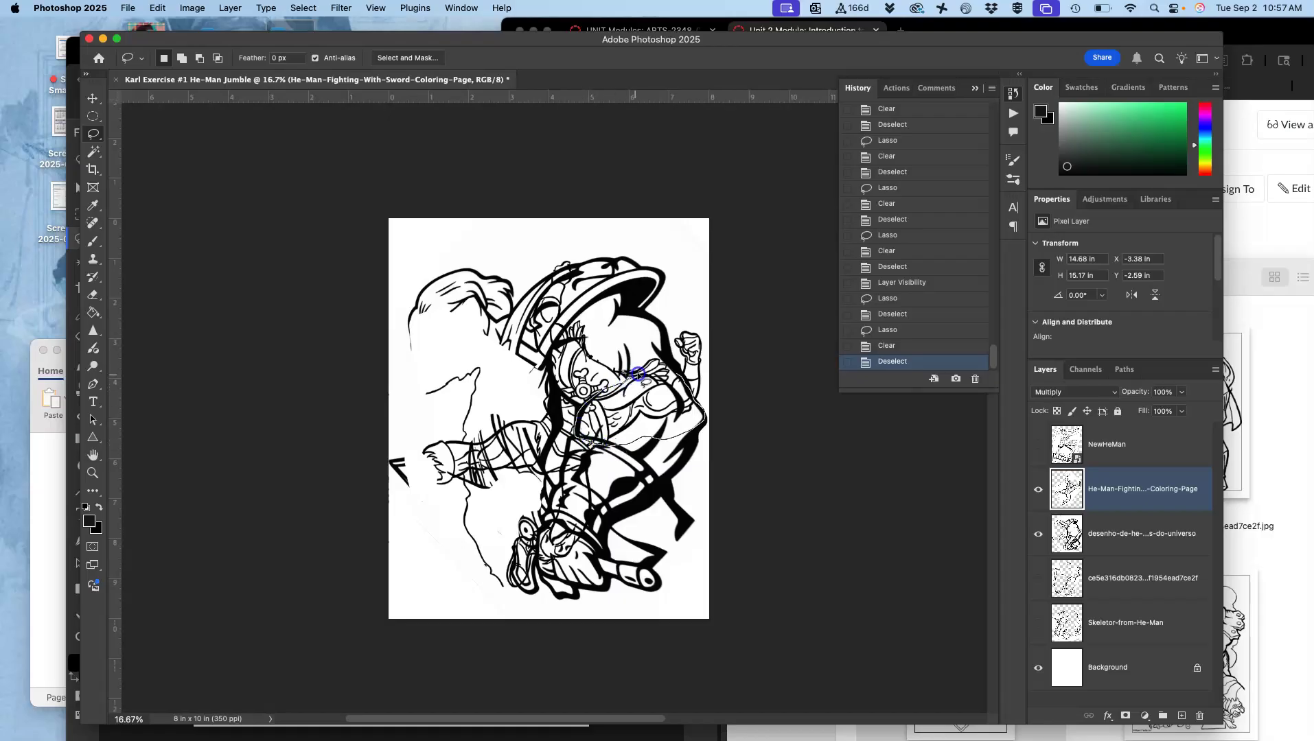
drag(671, 385, 676, 382)
key(Delete)
click(652, 446)
Step: Lasso and clear the sword-fighting figure's outstretched leg and the rock outline around it, and deselect
drag(544, 375, 552, 381)
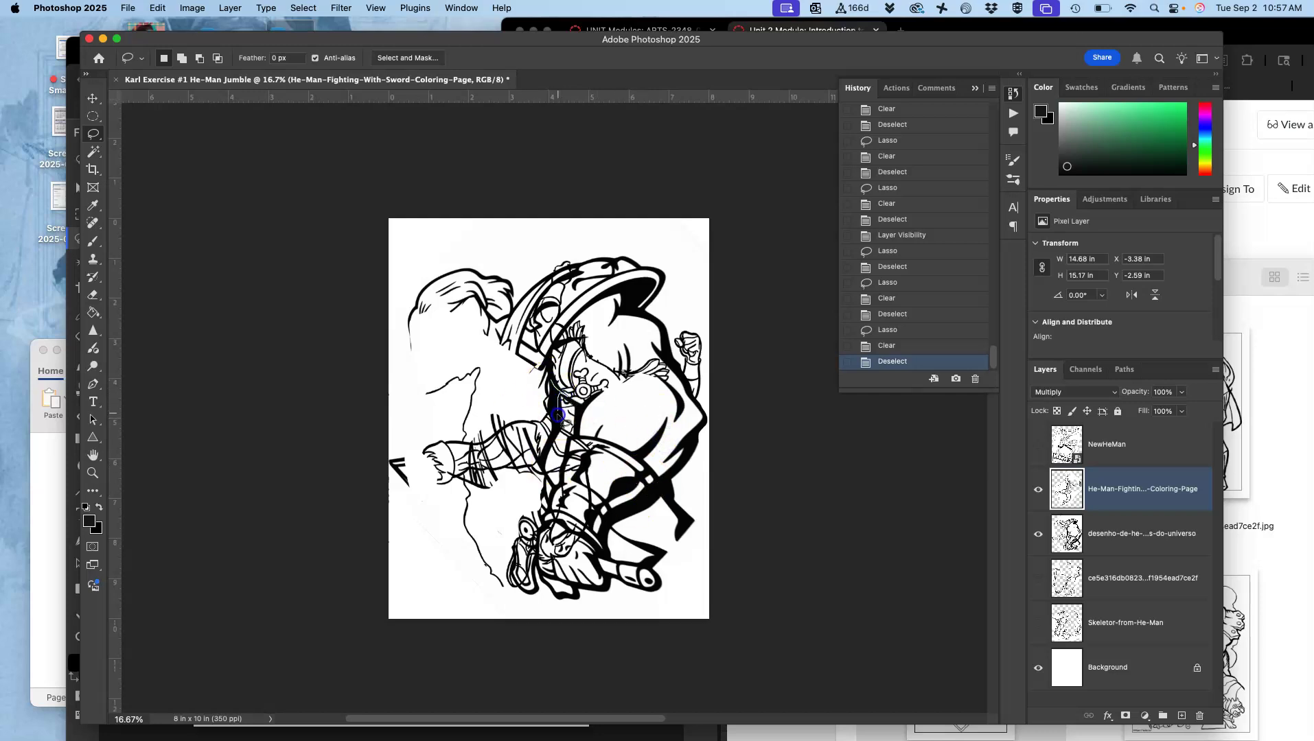
mouse_move(534, 482)
mouse_down()
mouse_move(501, 513)
mouse_move(418, 528)
mouse_up()
mouse_move(403, 418)
mouse_down()
mouse_move(462, 406)
mouse_move(507, 375)
mouse_up()
key(Delete)
click(632, 494)
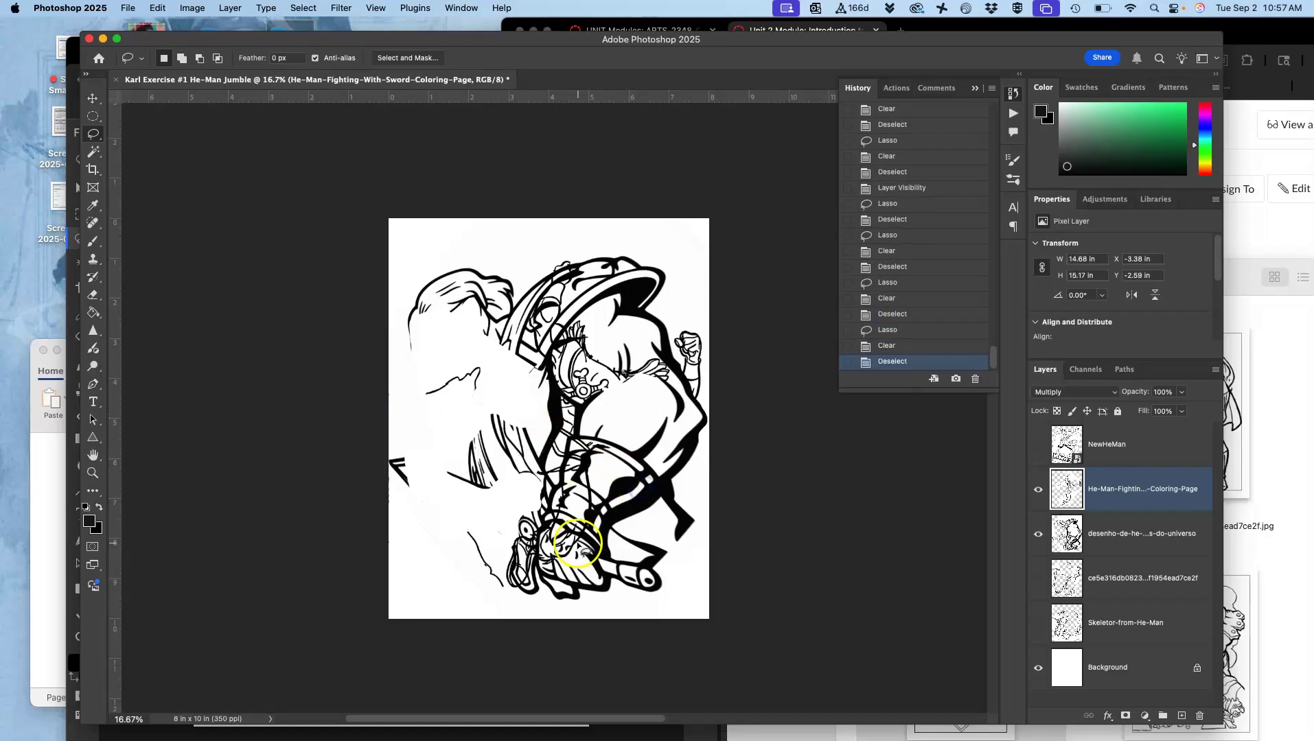
Step: Try clearing lassoed bits of the sword-fighting figure's lower leg over the large gauntlet
drag(554, 583, 583, 538)
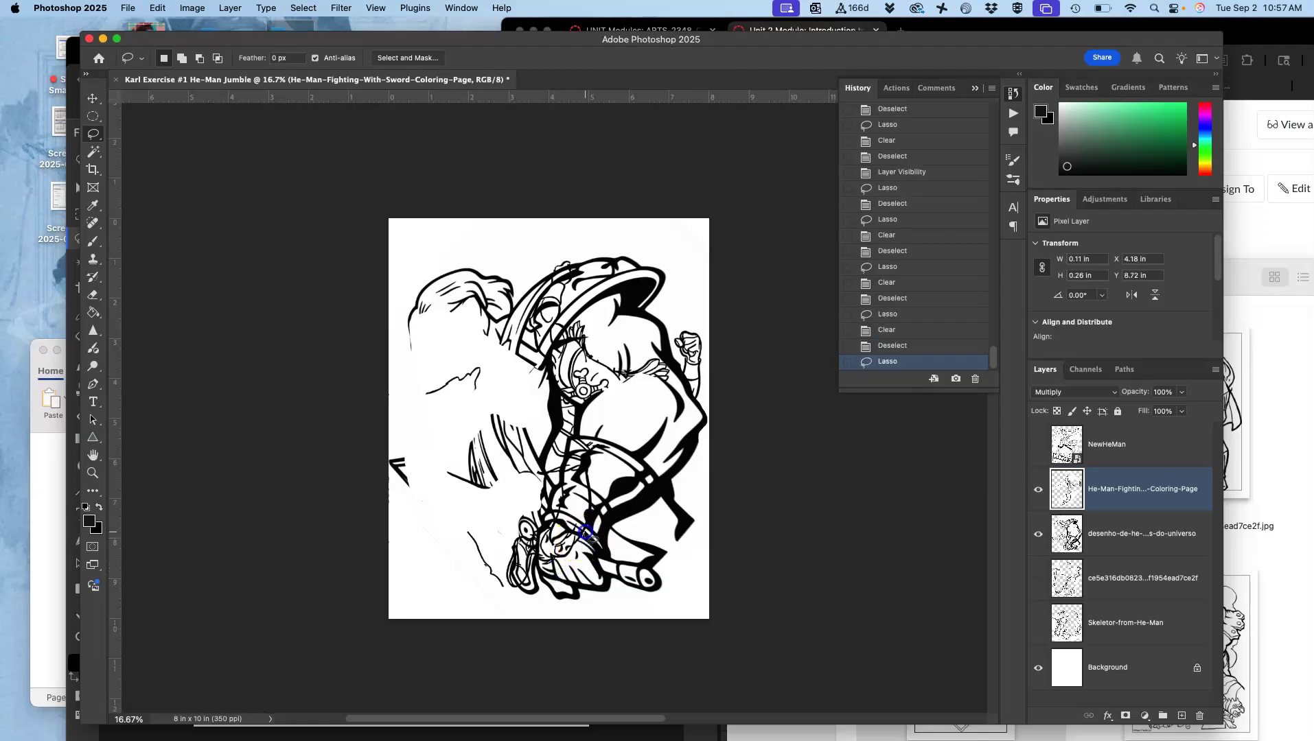
drag(603, 472, 600, 457)
click(599, 446)
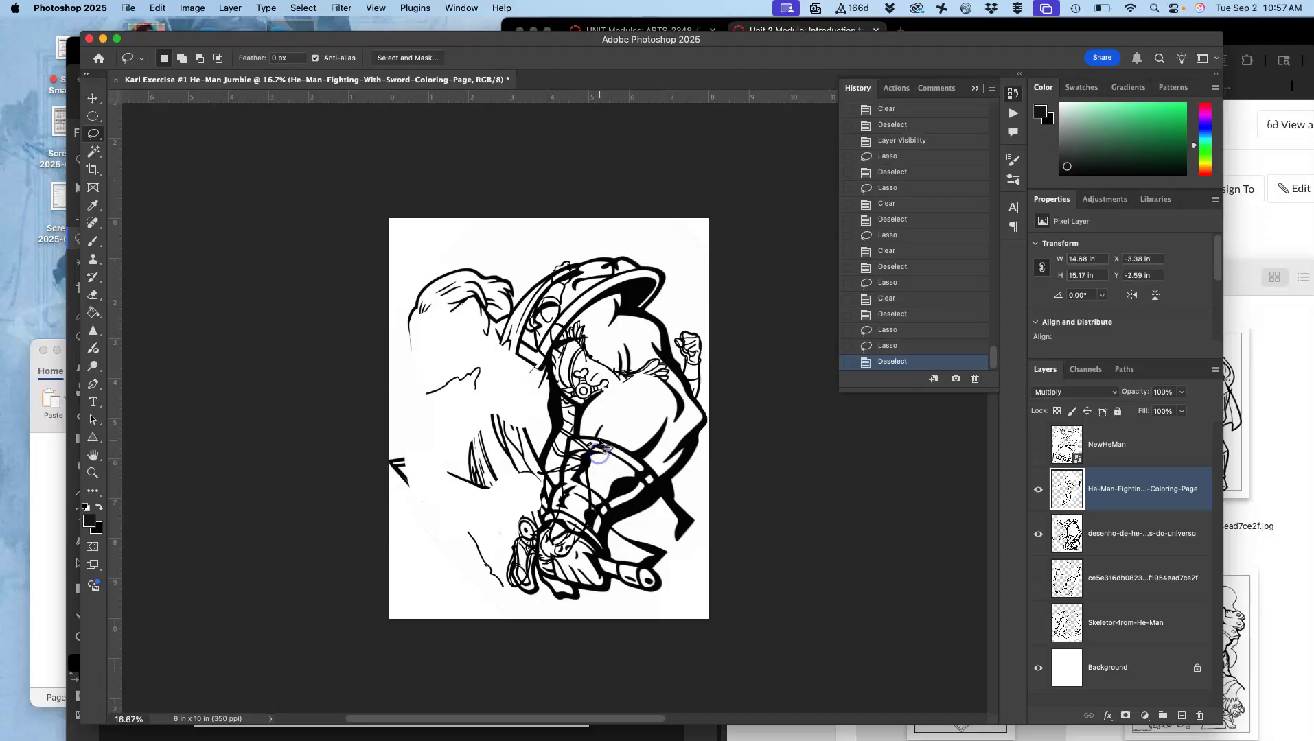
key(BackSpace)
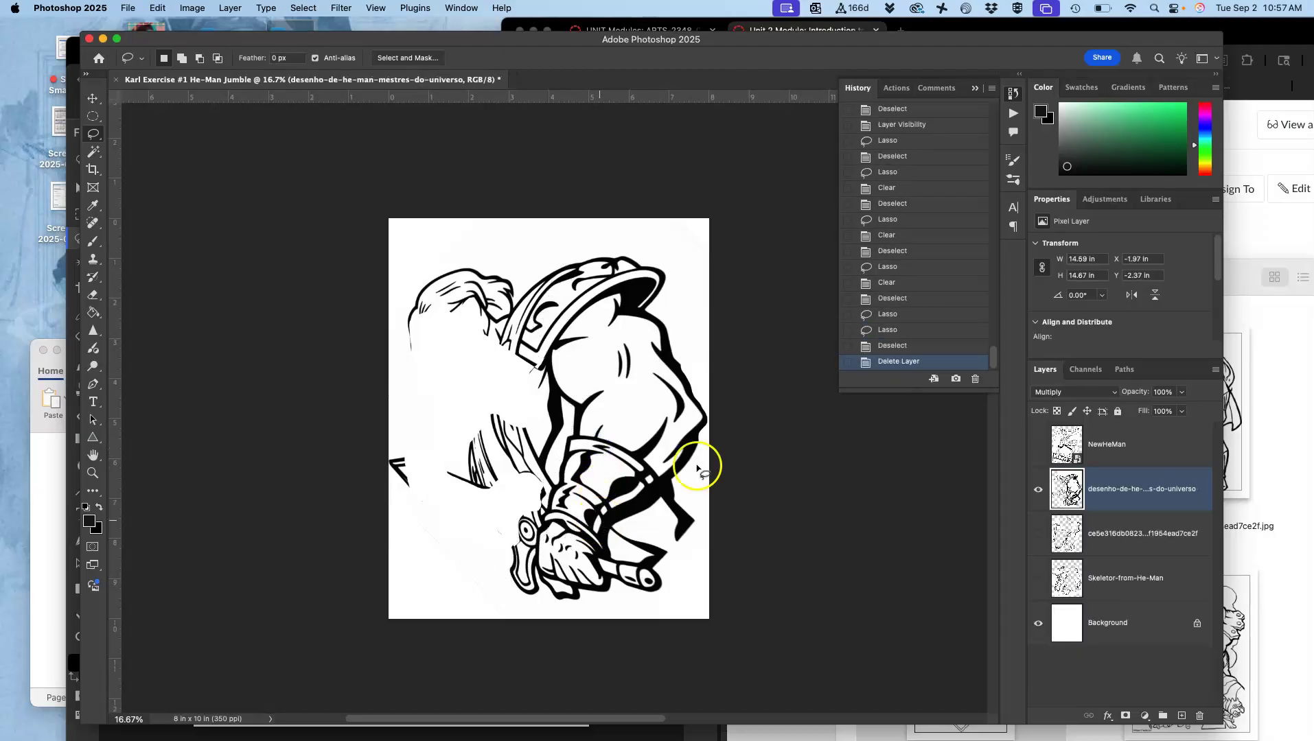
key(super+z)
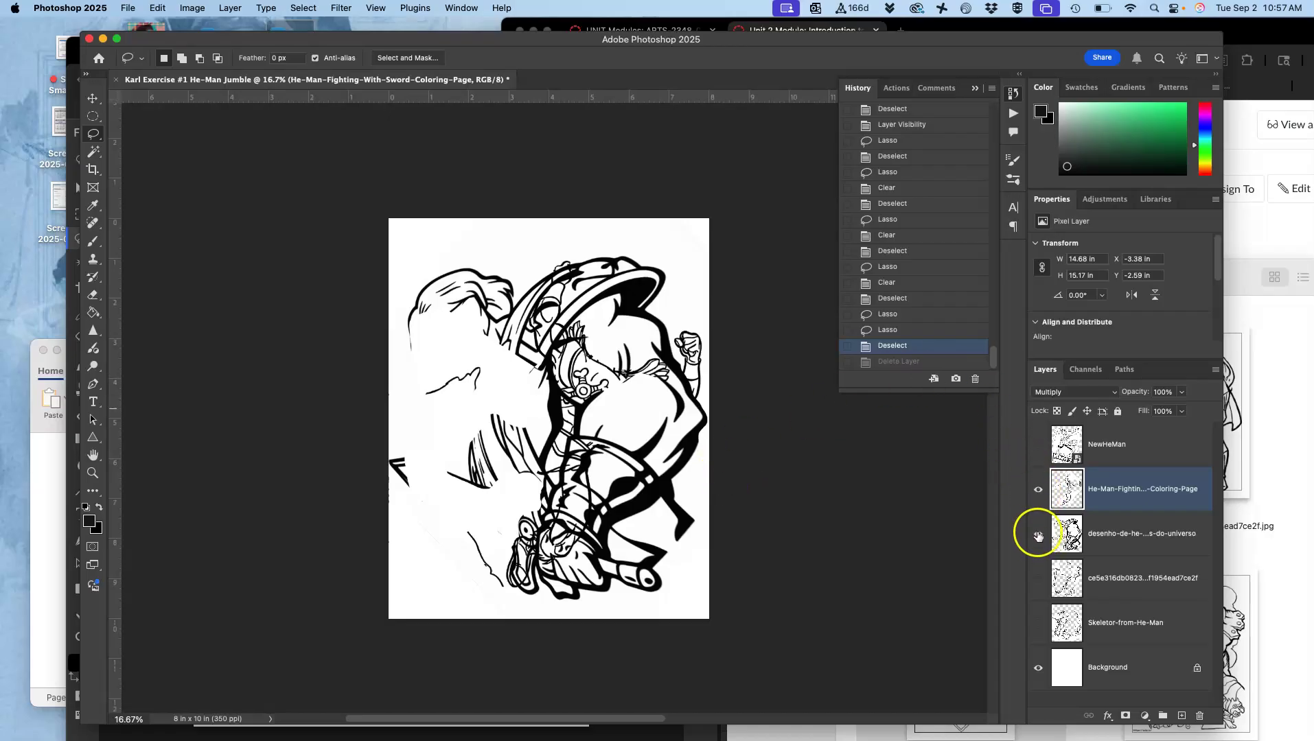
Step: Show and select the ce5e316db0823 layer, and clear a lassoed detail near the page's lower edge beside the large fist
click(1038, 578)
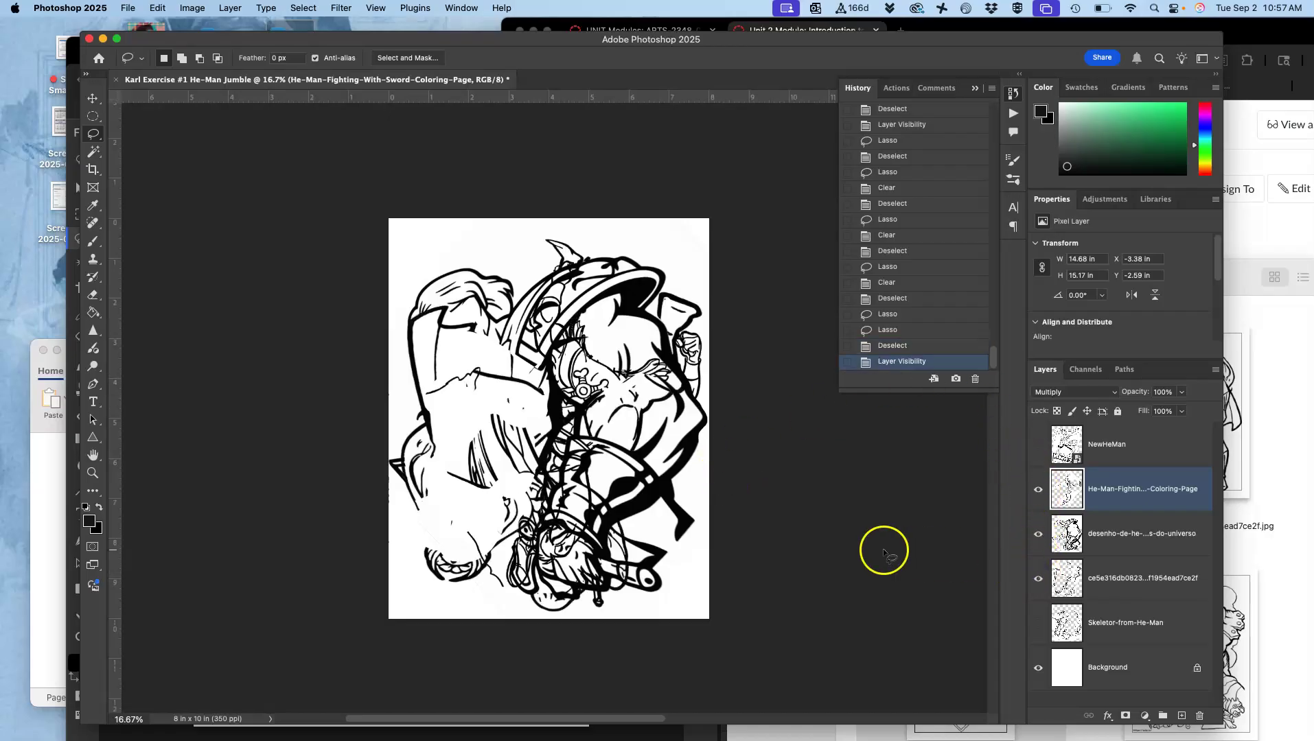
click(1099, 591)
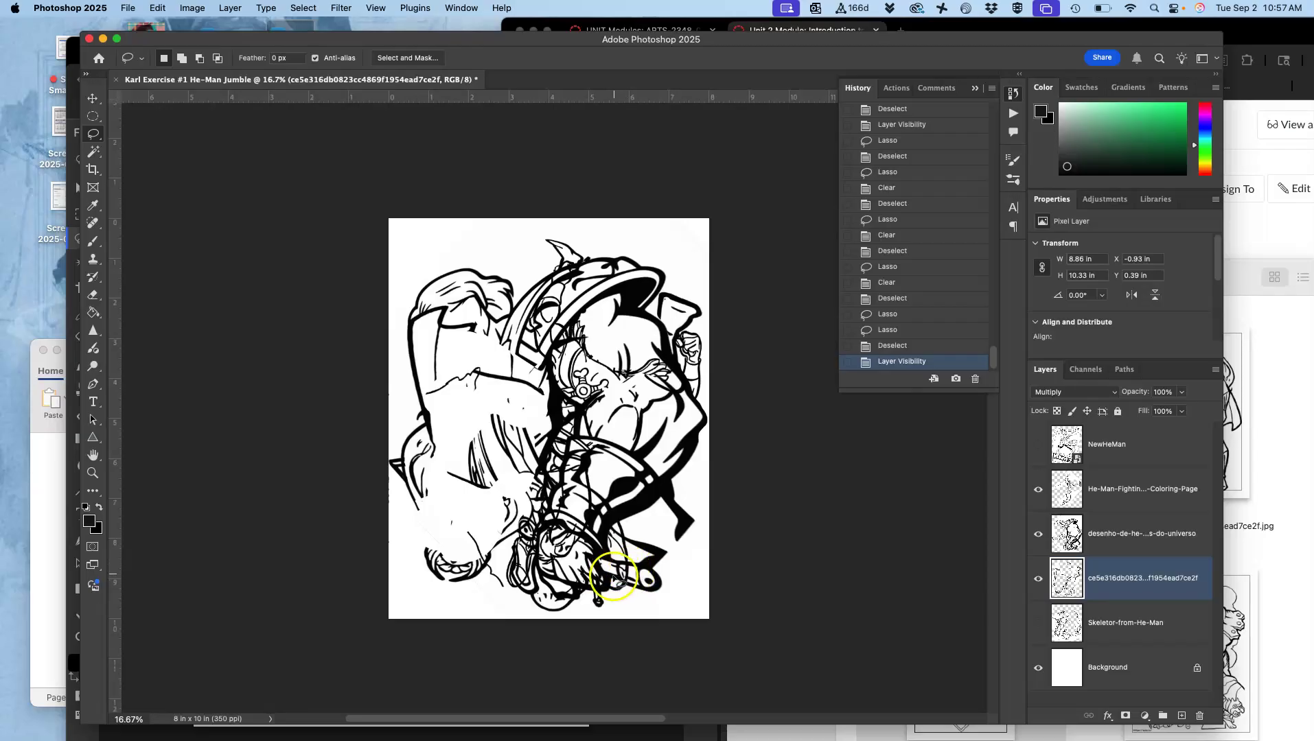
mouse_move(599, 574)
mouse_down()
mouse_move(569, 573)
mouse_move(578, 605)
mouse_move(615, 594)
mouse_up()
key(Delete)
key(super+d)
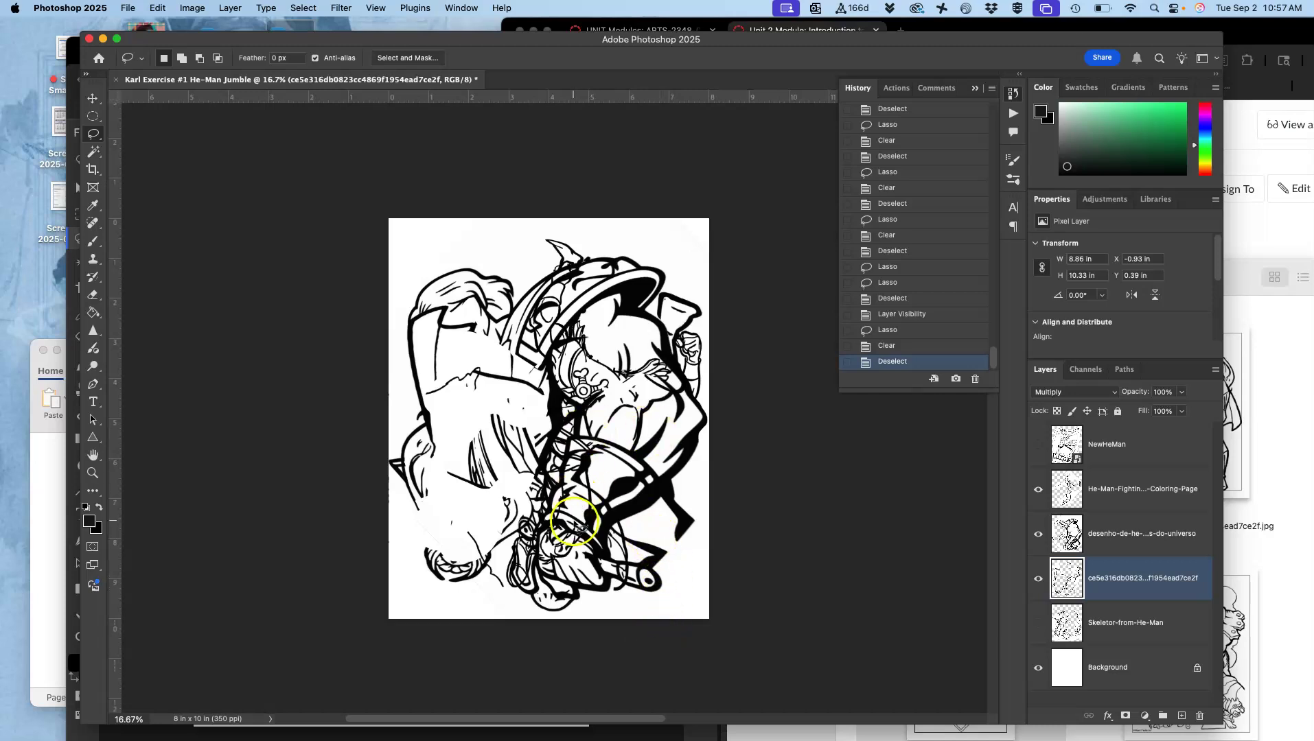
Step: Lasso the boot overlapping the large fist and clear it from the He-Man-Fighting-With-Sword-Coloring-Page layer
mouse_move(501, 556)
mouse_down()
mouse_move(509, 504)
mouse_move(568, 511)
mouse_up()
click(1097, 497)
key(Delete)
key(super+d)
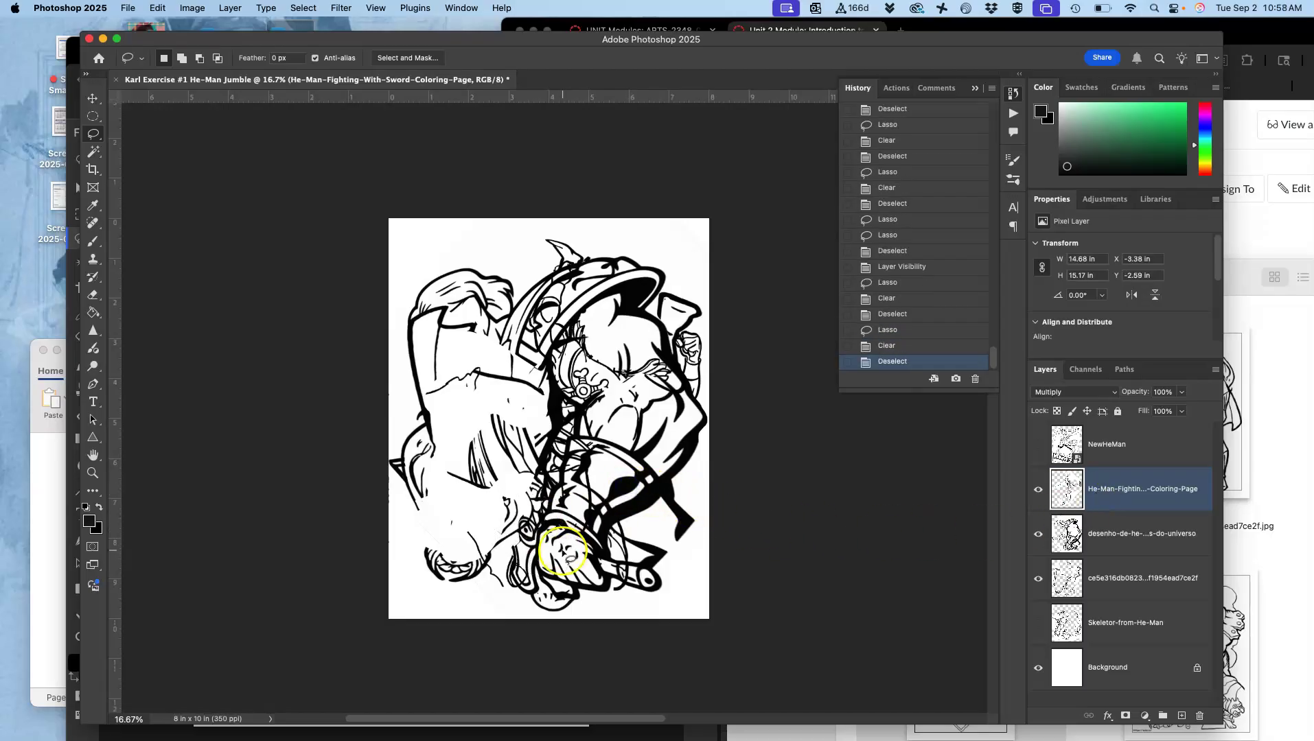
Step: Show the Skeletor-from-He-Man and NewHeMan layers, and rasterize the NewHeMan layer
click(1038, 625)
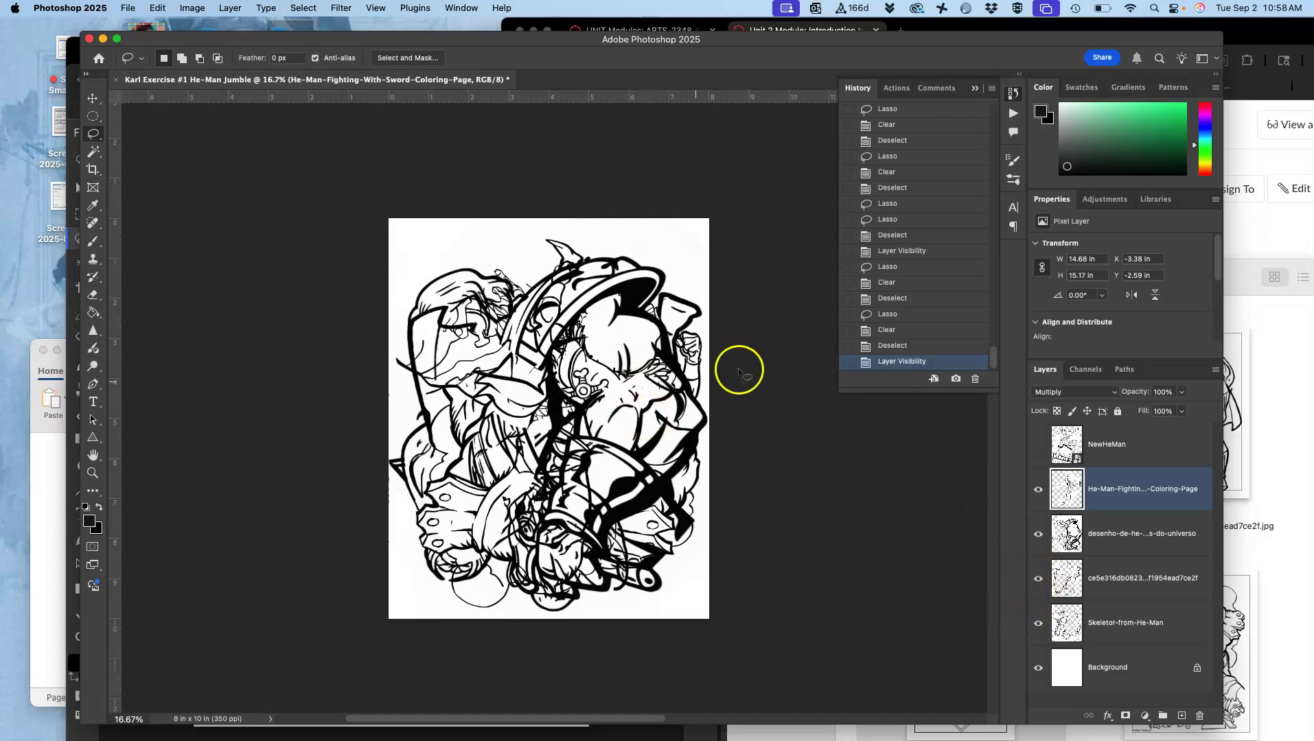
click(1038, 445)
click(1098, 459)
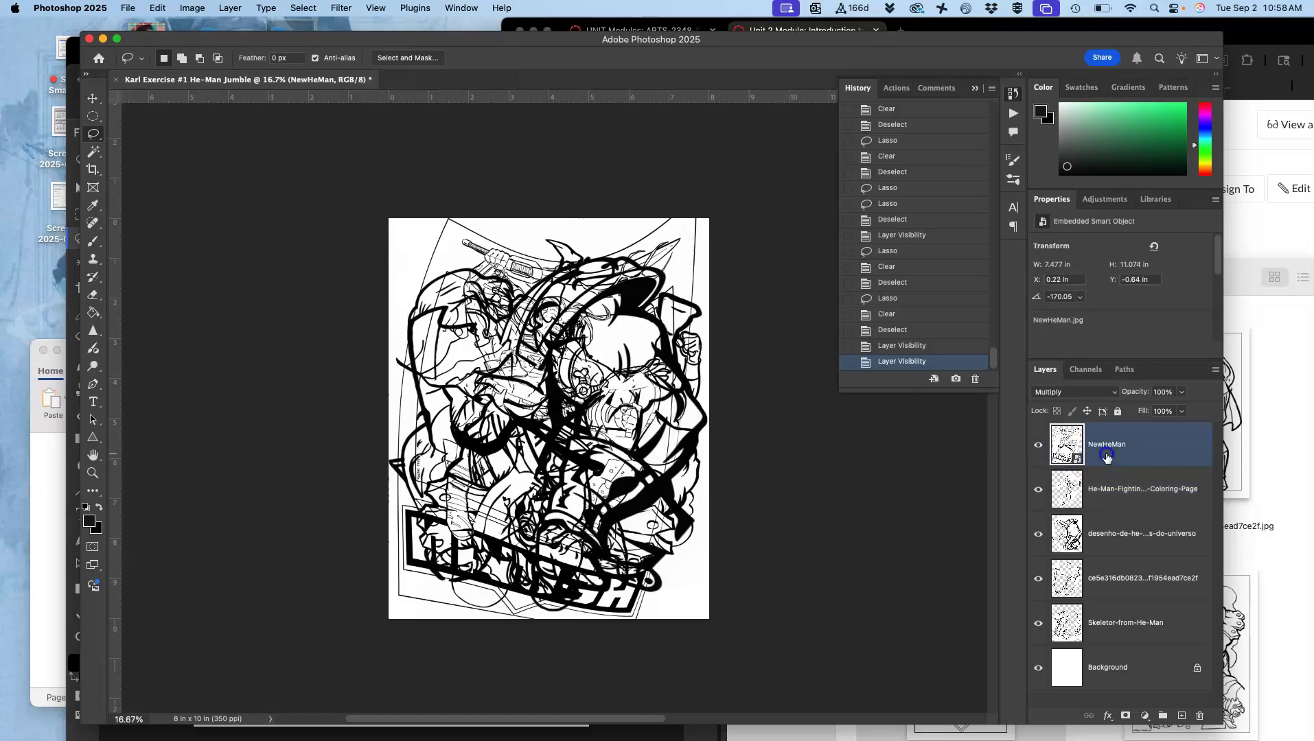
right_click(1140, 446)
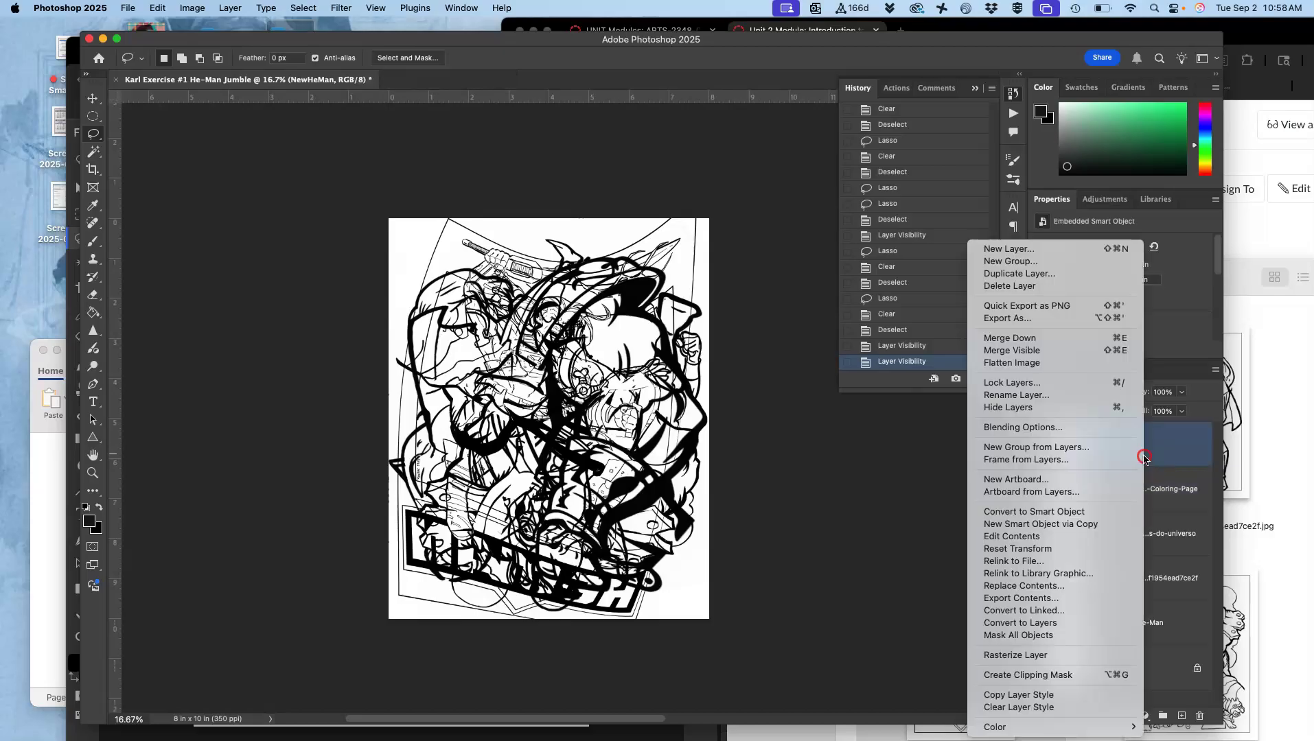
click(1036, 654)
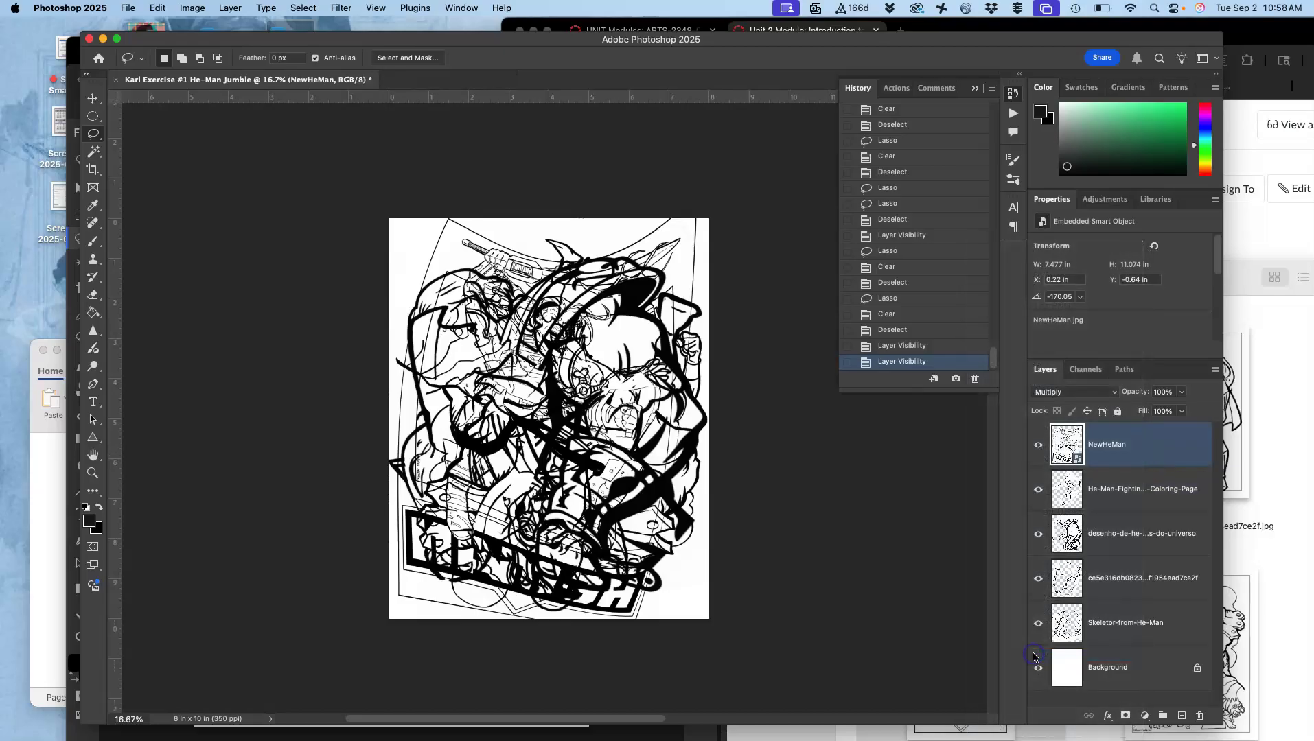
Step: Hide the He-Man-Fighting-With-Sword-Coloring-Page, desenho-de-he-man-mestres-do-universo, ce5e316db0823 and Skeletor-from-He-Man layers to isolate NewHeMan
click(1038, 489)
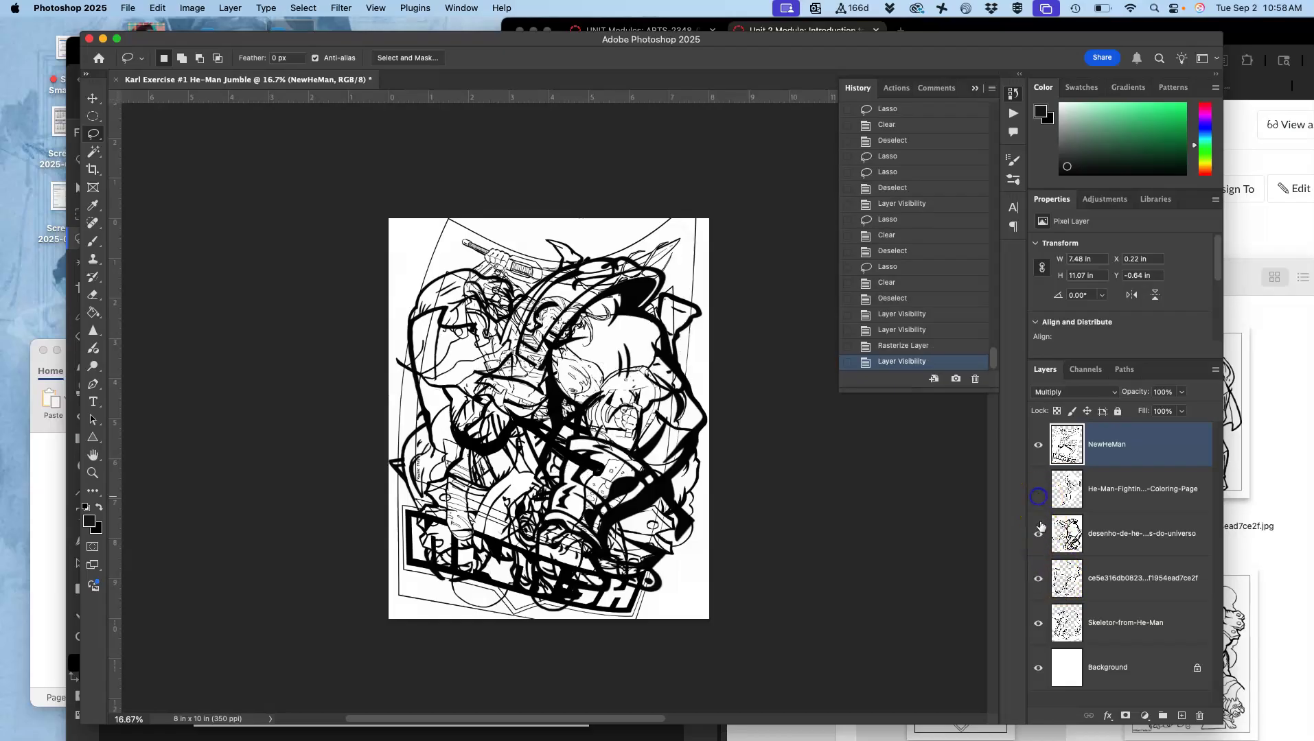
click(1038, 533)
click(1038, 581)
click(1037, 624)
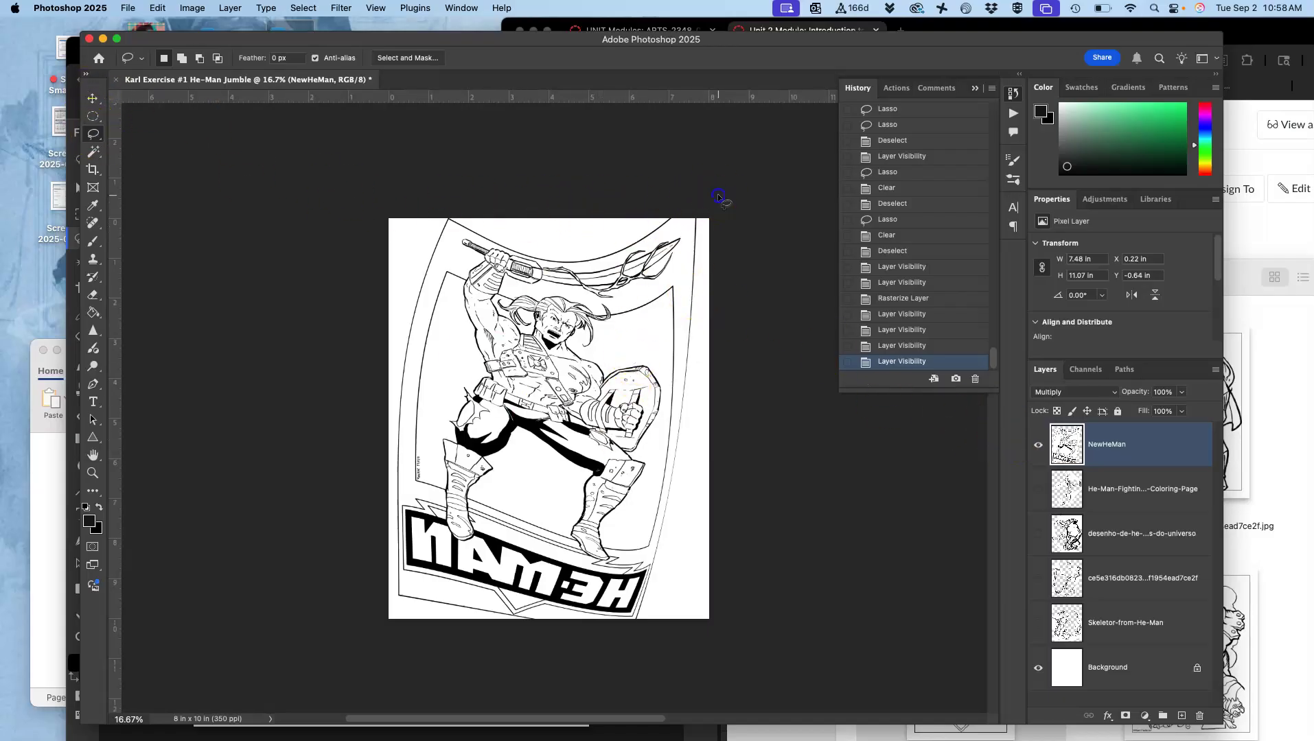
Step: Lasso the HE-MAN banner, the raised weapon and the surrounding frame on the NewHeMan layer, and clear them
drag(677, 278, 630, 294)
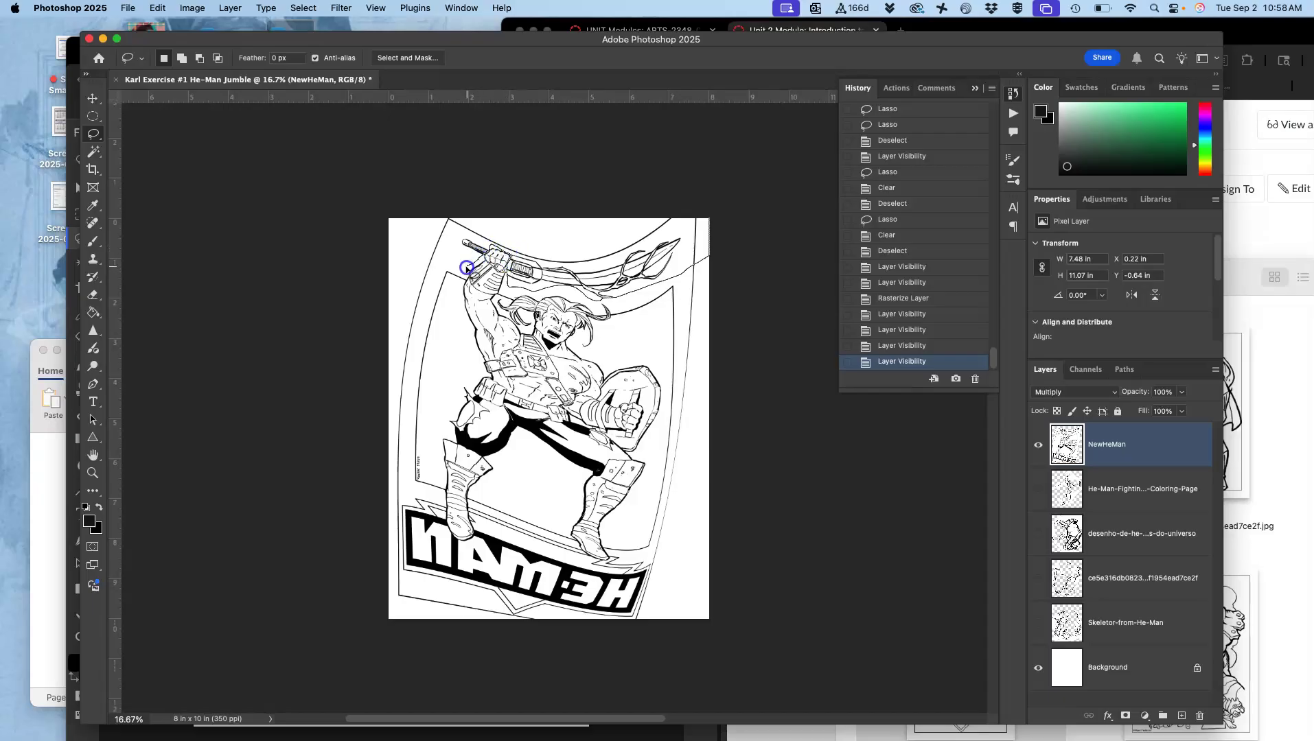
drag(455, 339, 438, 405)
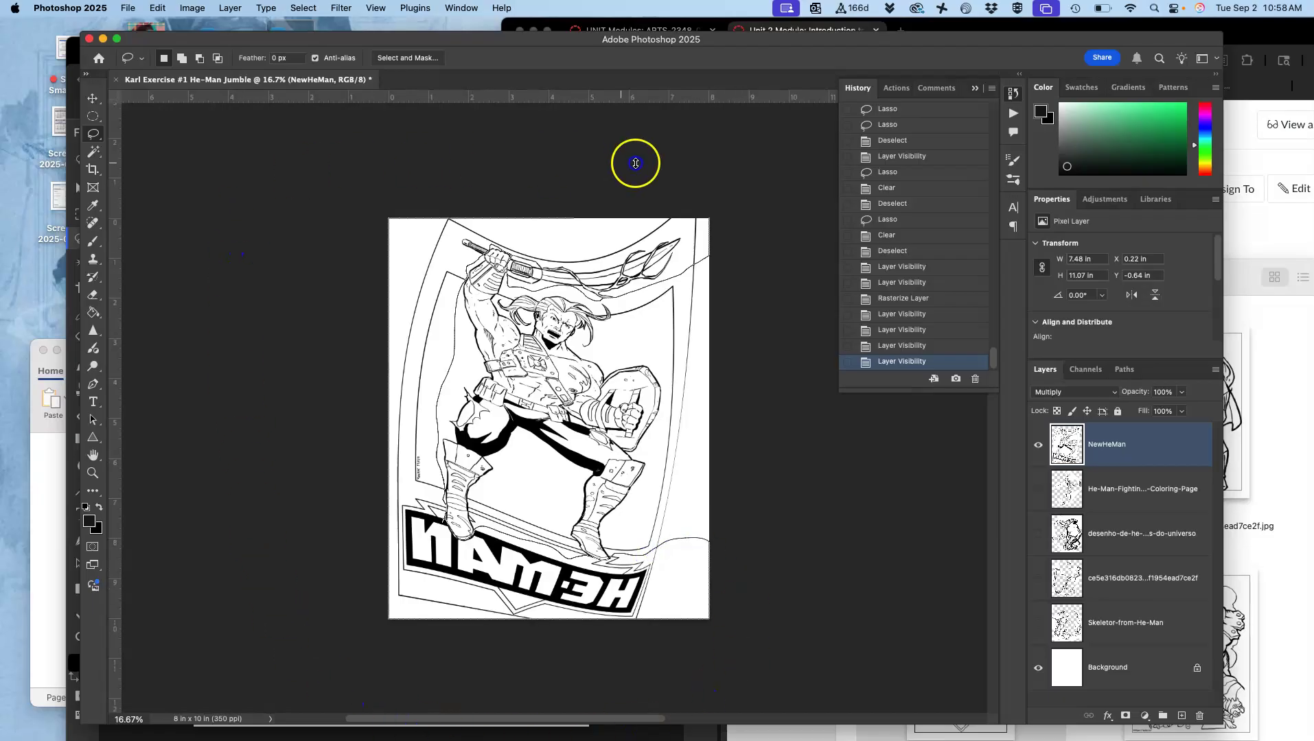
mouse_move(749, 221)
mouse_down()
mouse_move(714, 269)
mouse_move(706, 226)
mouse_move(647, 265)
mouse_move(613, 326)
mouse_up()
key(Delete)
click(738, 263)
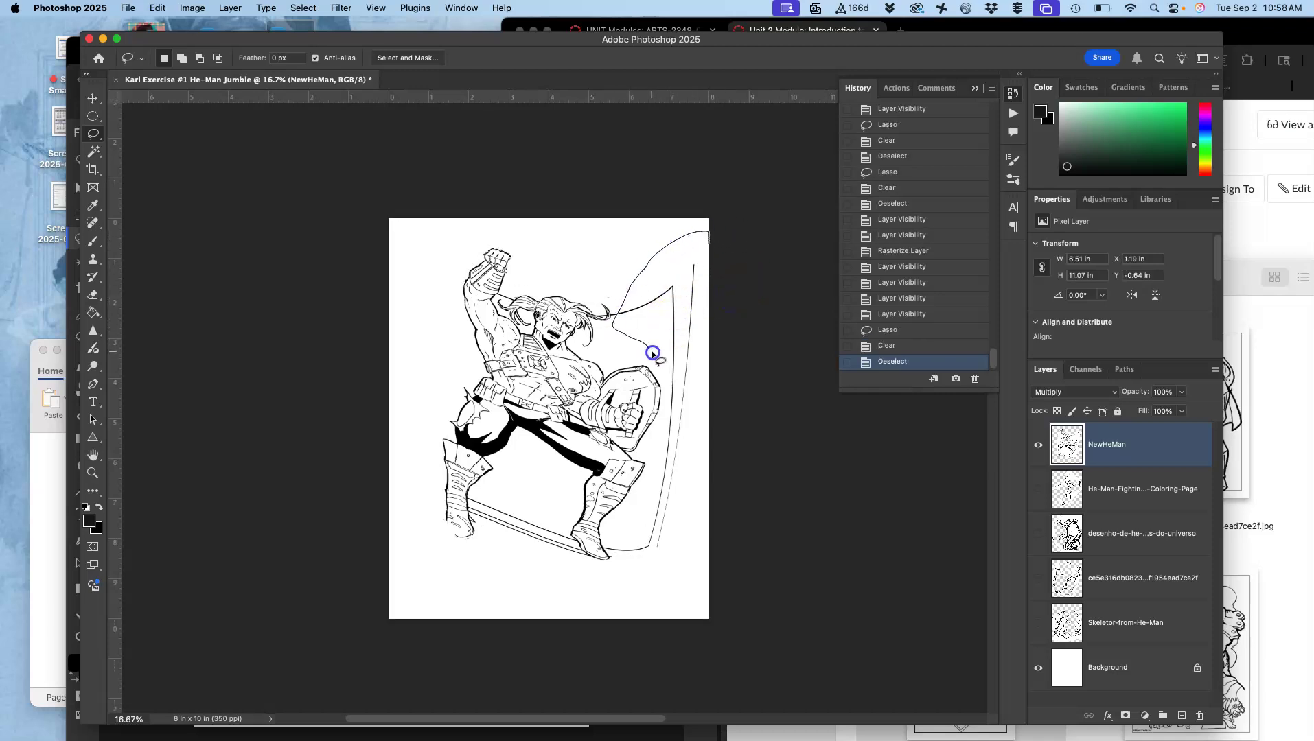
Step: Lasso the remaining frame lines beside the shield on the NewHeMan layer, clear them and deselect
mouse_move(656, 453)
mouse_down()
mouse_move(635, 515)
mouse_move(736, 572)
mouse_move(783, 353)
mouse_up()
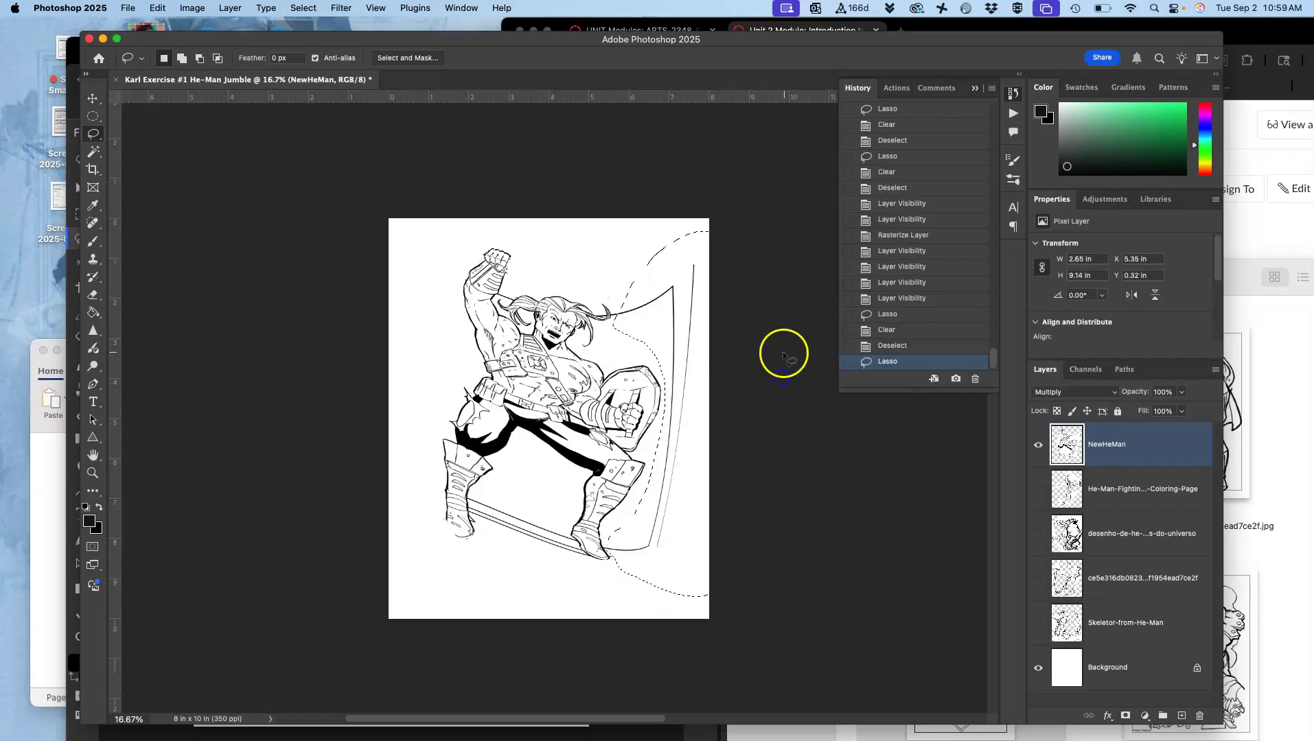
key(Delete)
key(super+d)
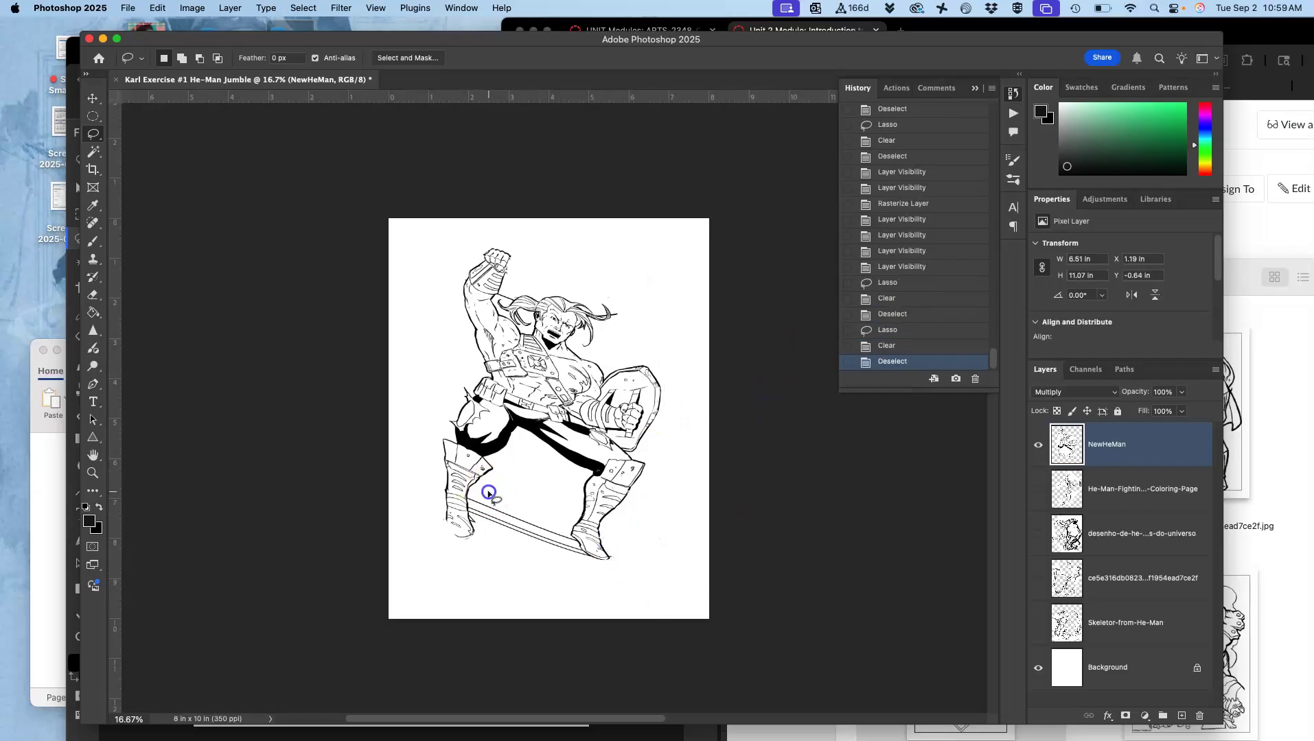
Step: Lasso and clear the banner lines between the two boots, plus the stray area above the figure's head, and deselect
mouse_move(473, 526)
mouse_down()
mouse_move(509, 571)
mouse_move(576, 594)
mouse_up()
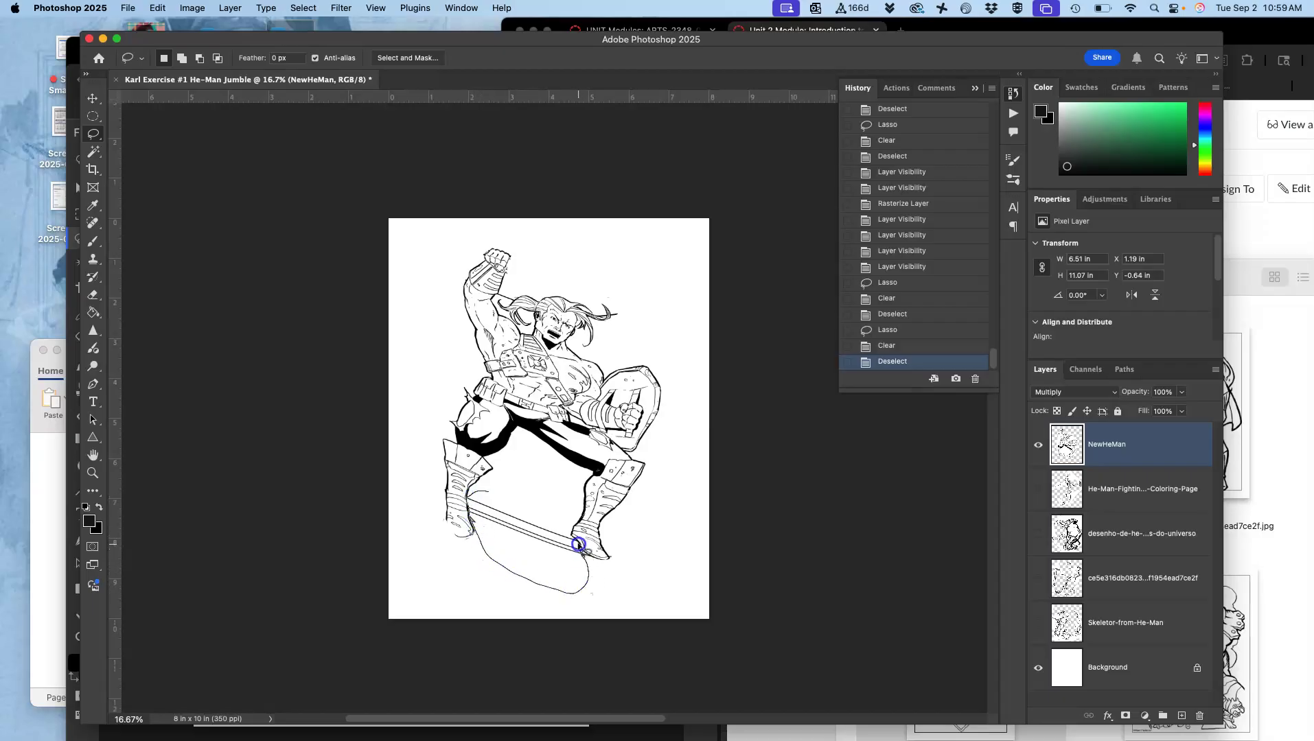
drag(567, 530, 545, 493)
key(Delete)
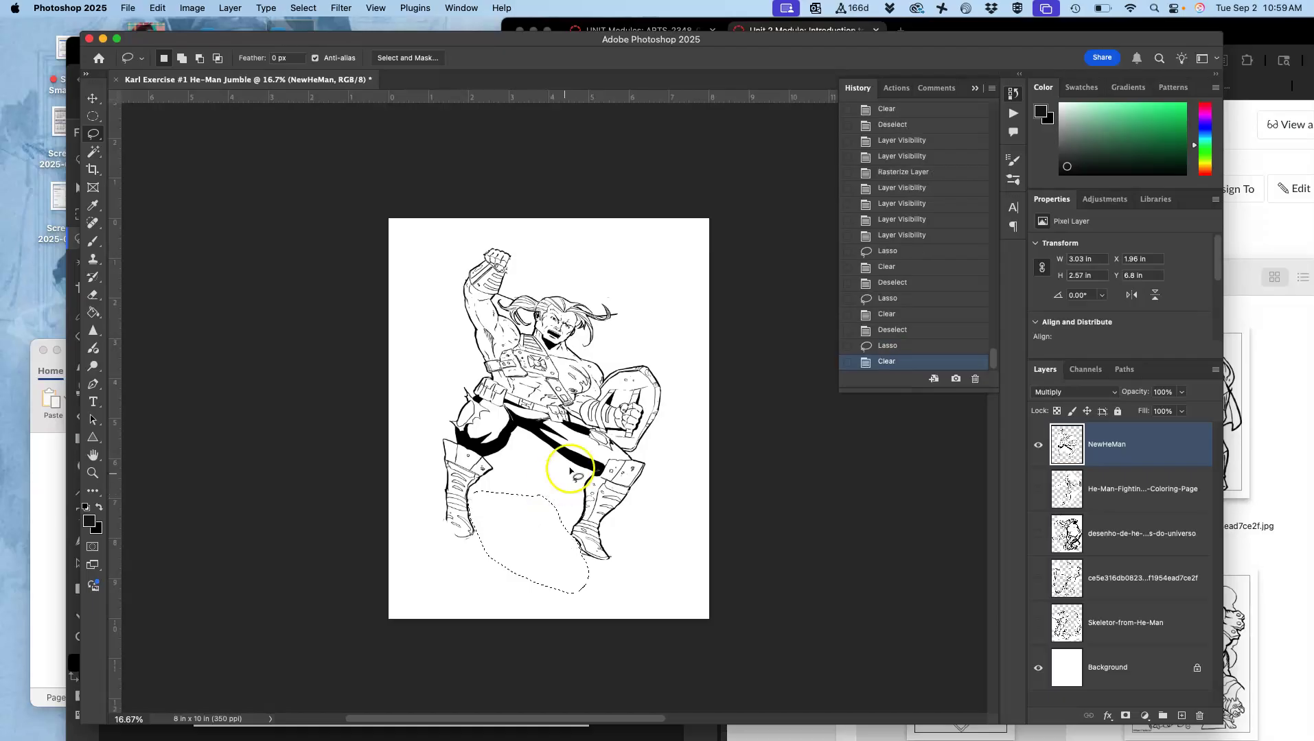
mouse_move(564, 262)
mouse_down()
mouse_move(497, 296)
mouse_move(560, 281)
mouse_up()
key(Delete)
click(621, 291)
Step: Show the He-Man-Fighting-With-Sword-Coloring-Page layer, and clear the part of the NewHeMan boot that extends past the thick leg line
click(1039, 487)
key(super+equal)
key(super+equal)
key(super+equal)
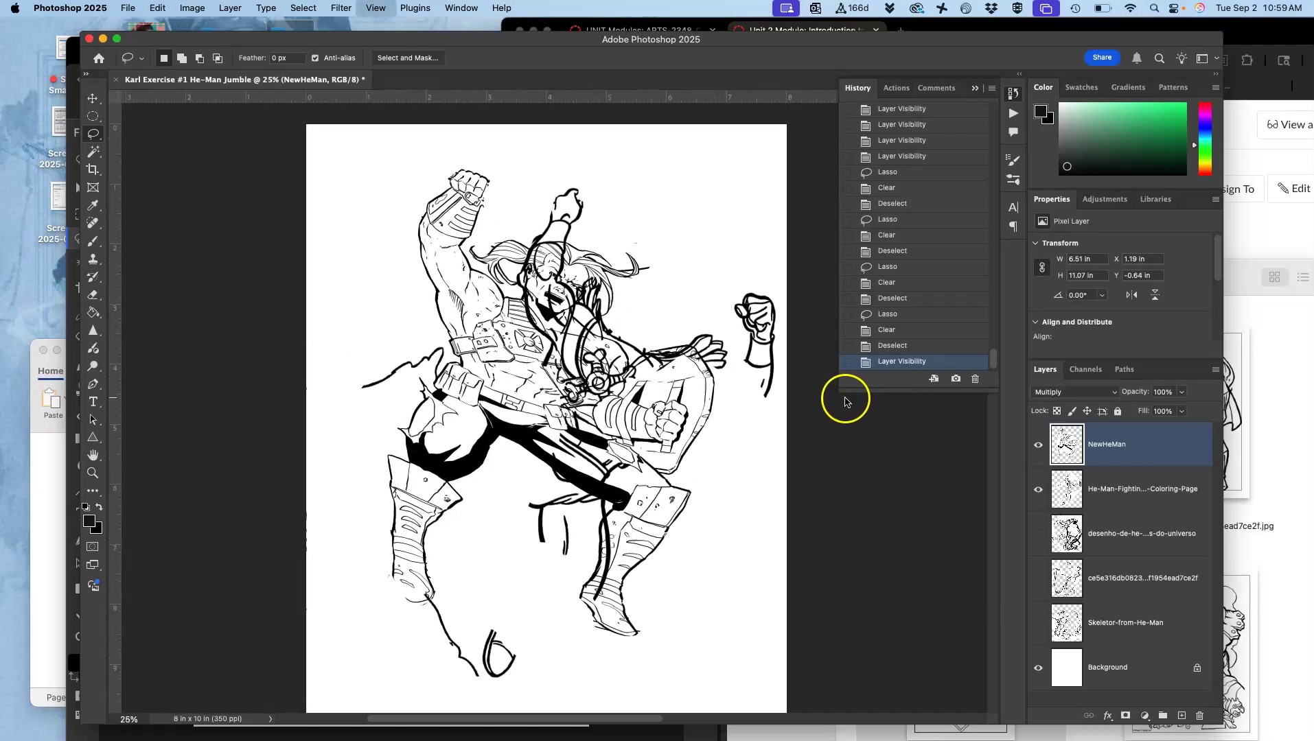
scroll(605, 293, down, 5)
scroll(605, 293, right, 3)
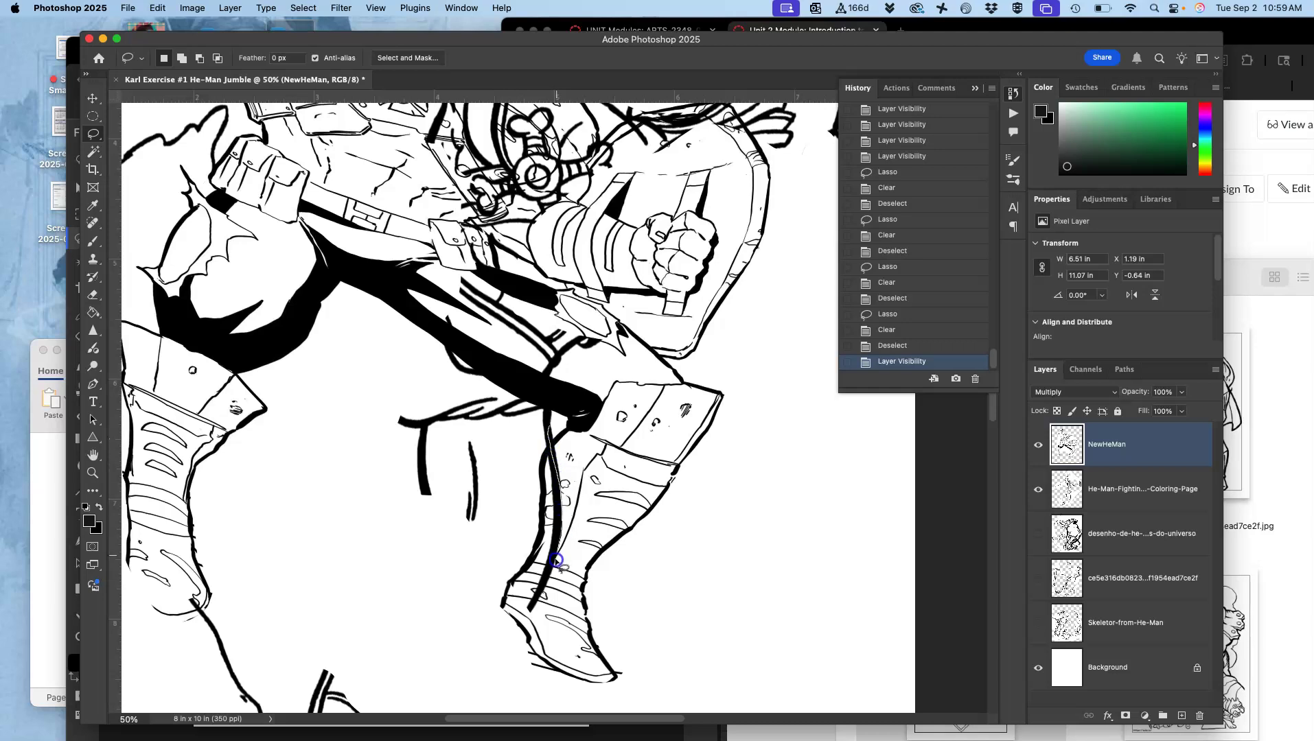
drag(524, 444, 548, 427)
key(BackSpace)
drag(529, 483, 521, 490)
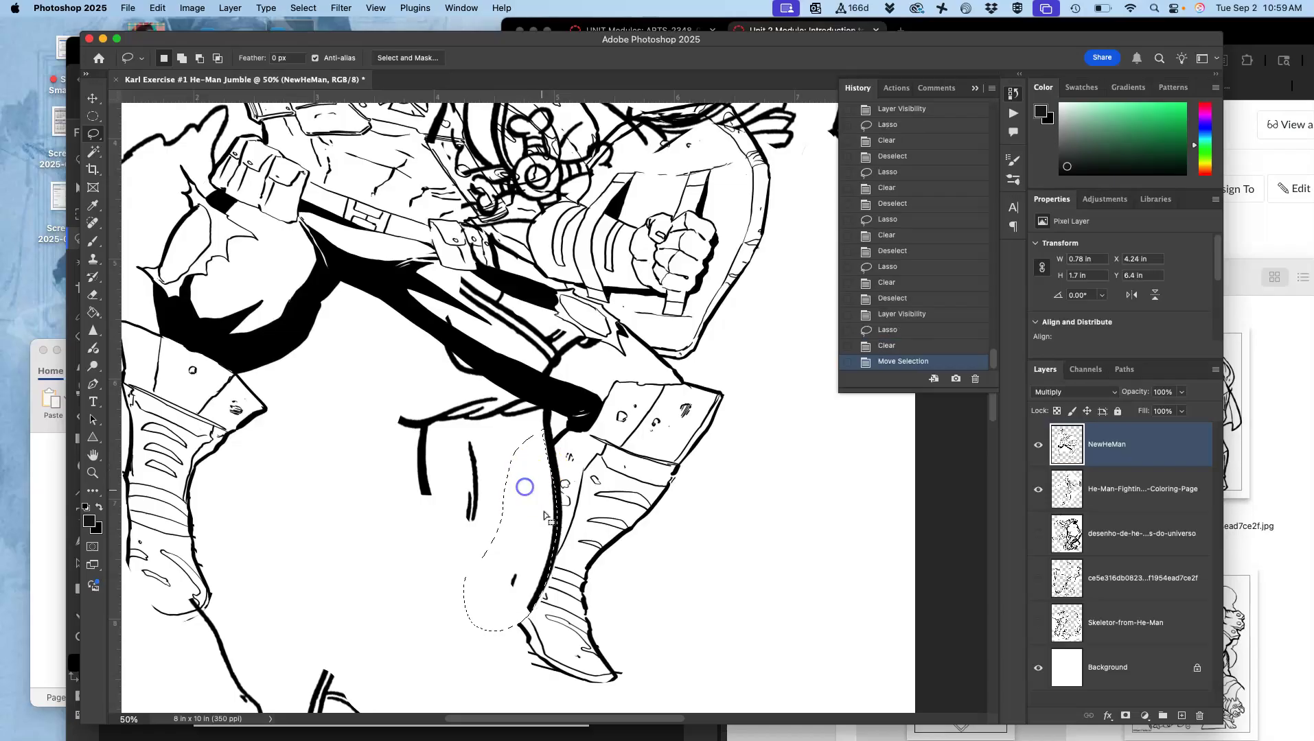
key(BackSpace)
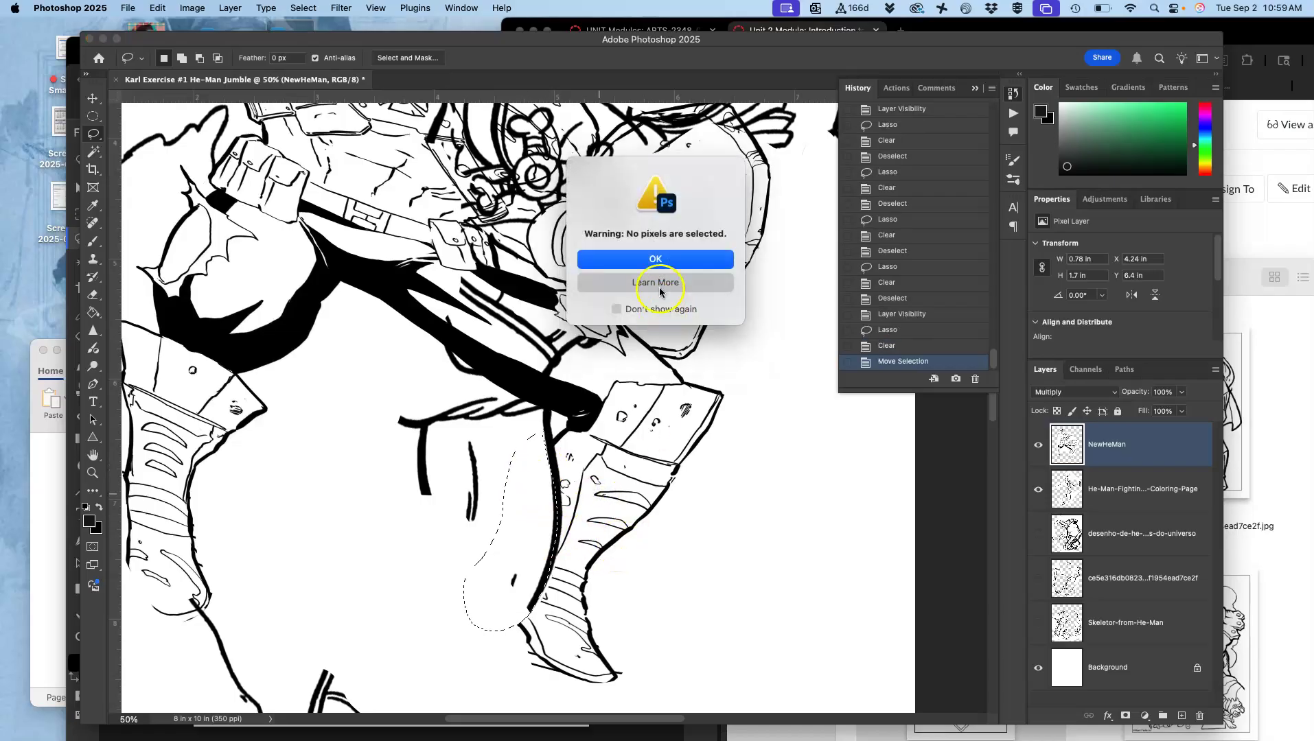
click(655, 259)
drag(513, 586, 528, 604)
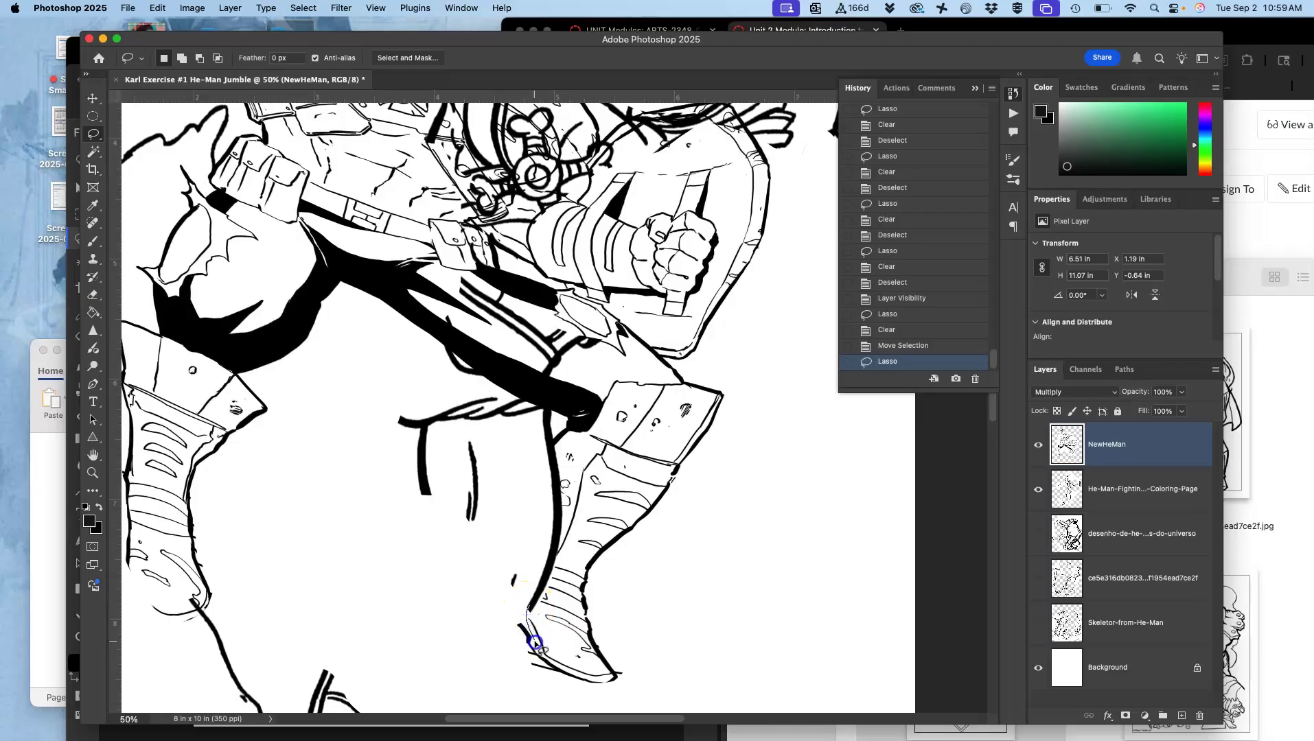
mouse_move(545, 658)
mouse_down()
mouse_move(504, 607)
mouse_move(543, 658)
mouse_up()
click(637, 430)
Step: Lasso the round hilt shapes over the chest, clear them from the He-Man-Fighting-With-Sword-Coloring-Page layer and deselect
mouse_move(637, 429)
mouse_down()
mouse_move(557, 528)
mouse_move(592, 450)
mouse_up()
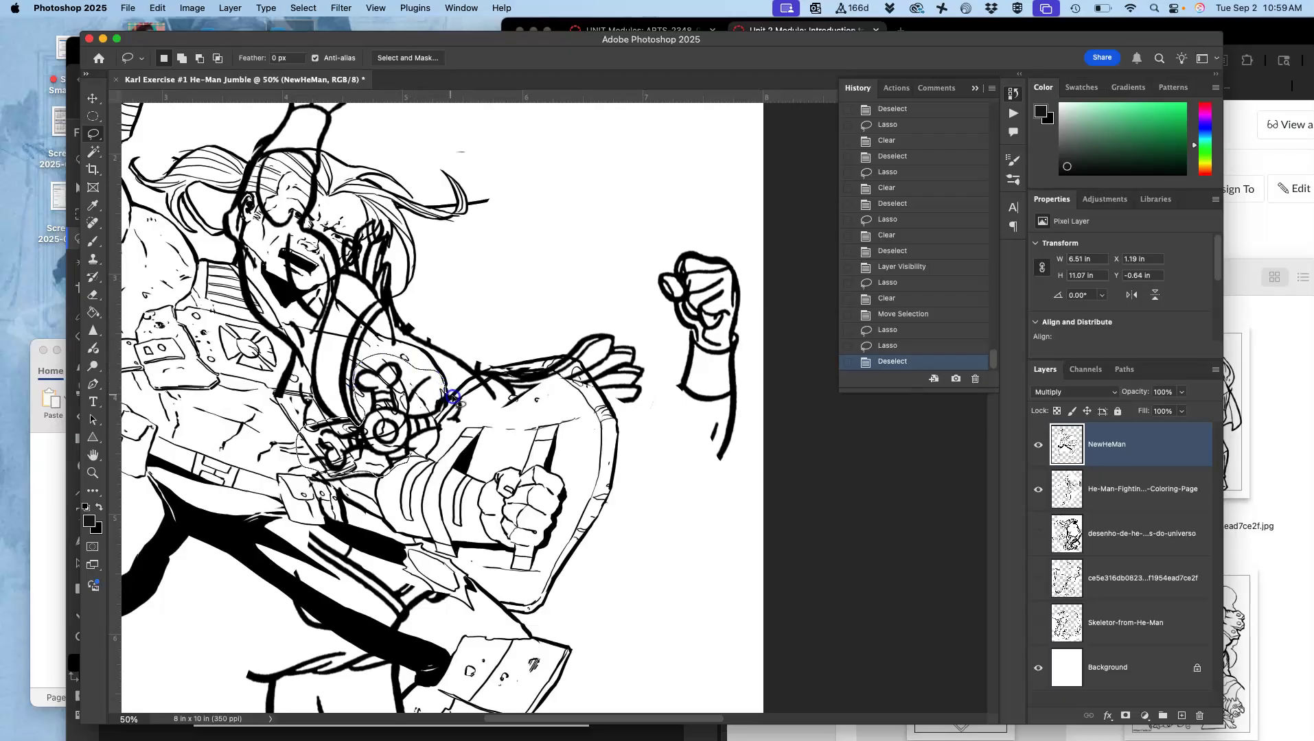
drag(427, 447, 428, 455)
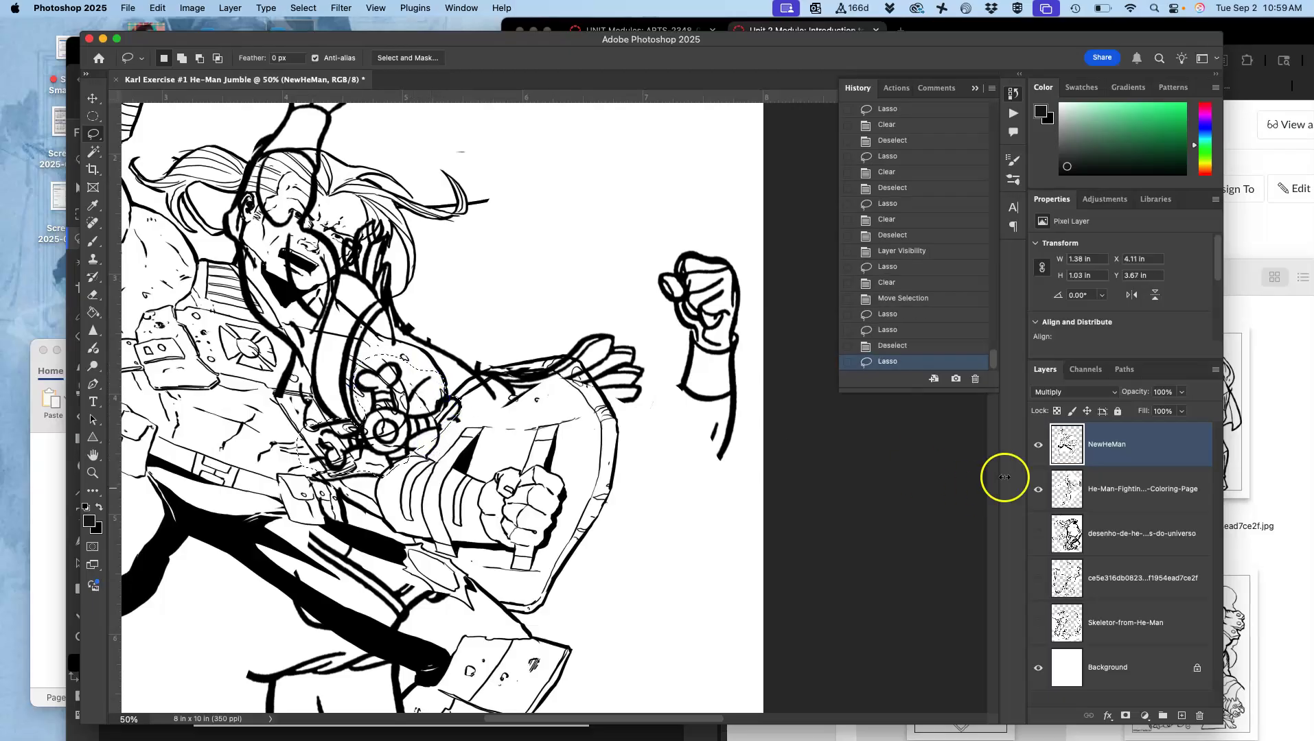
click(1108, 490)
key(Delete)
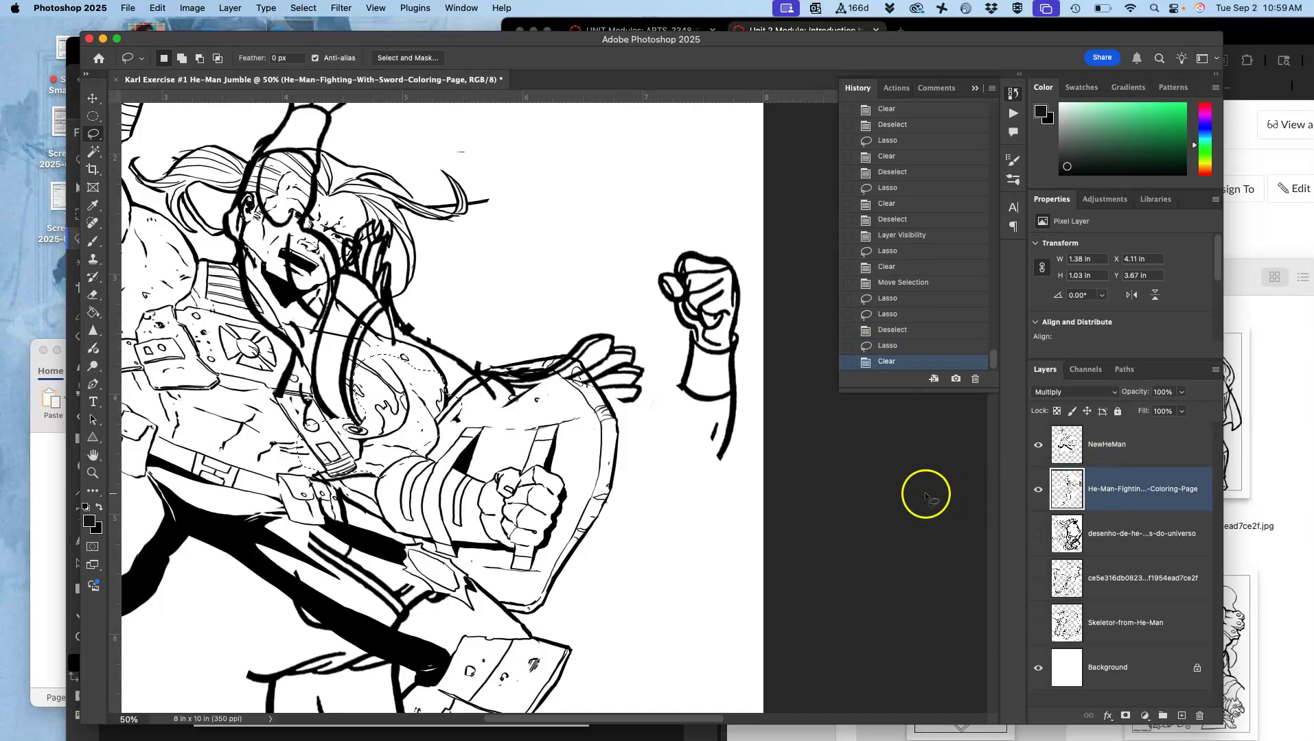
key(super+d)
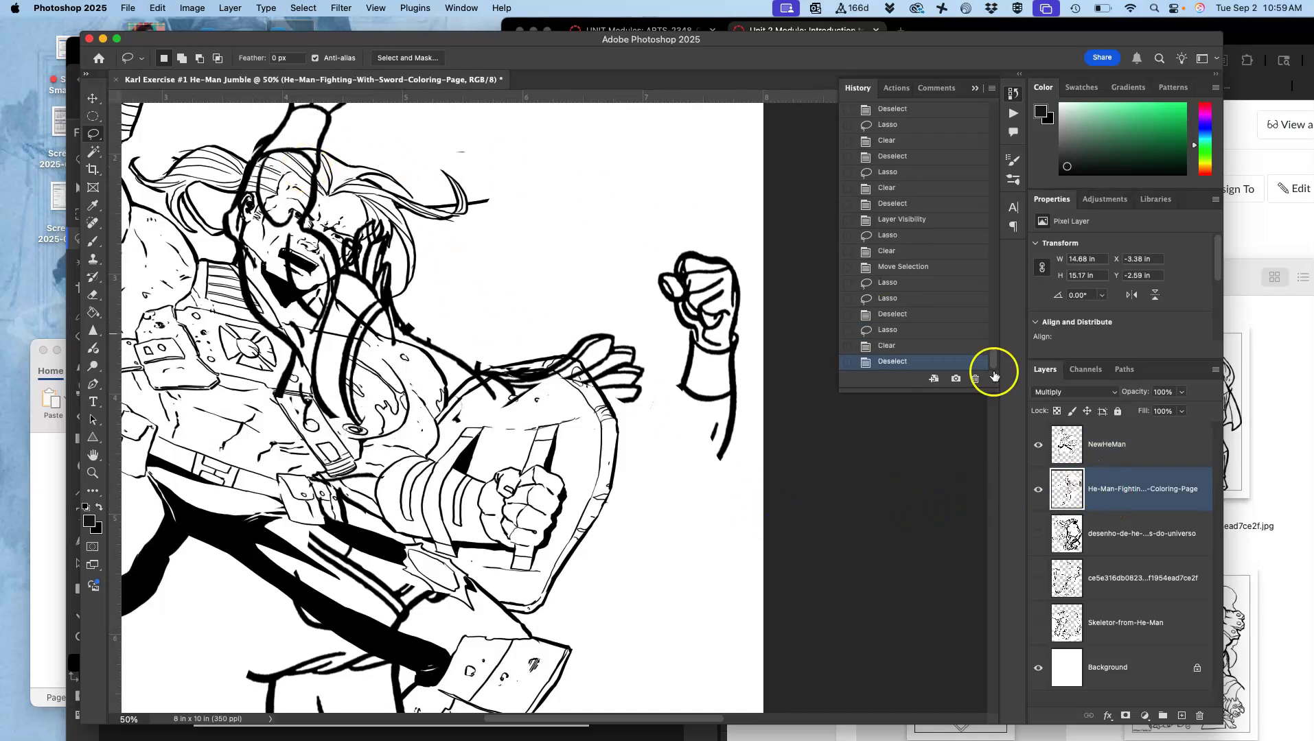
Step: Select the NewHeMan layer, lasso the part of the face overlapping the other figure, clear it and deselect
click(1108, 449)
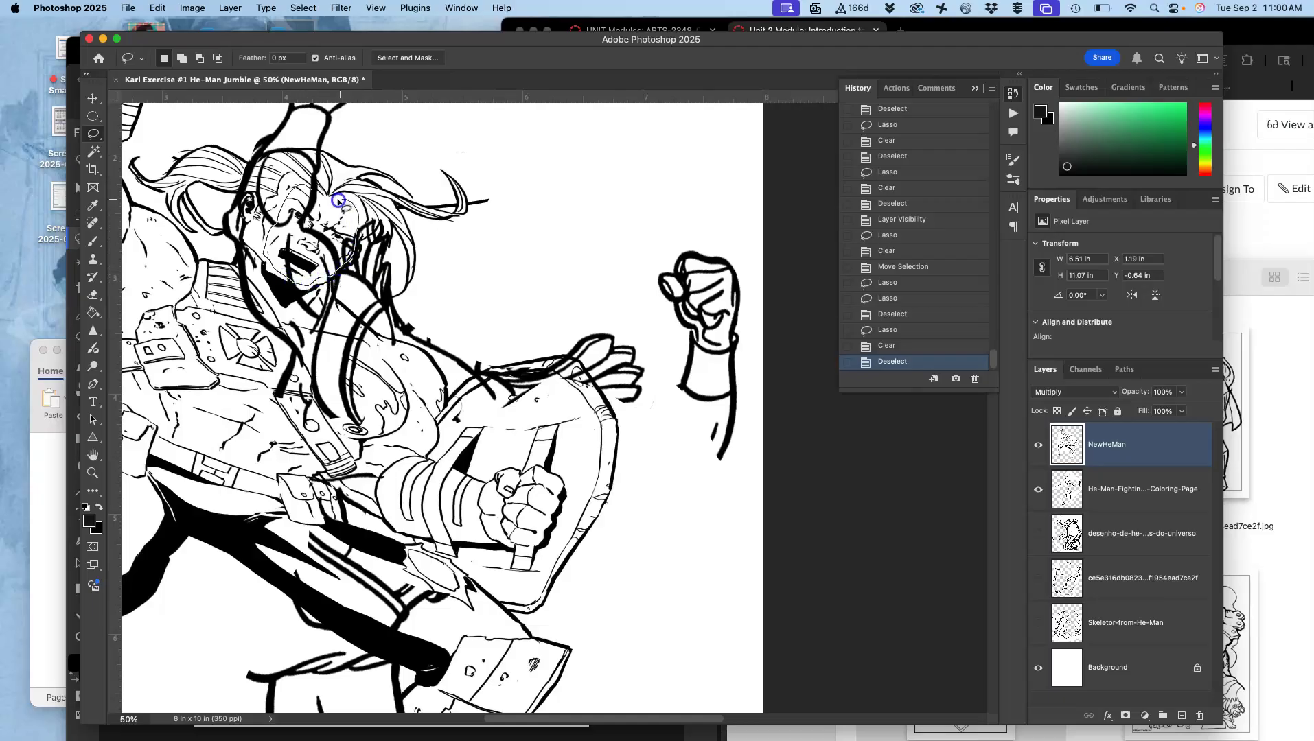
drag(338, 200, 333, 200)
key(BackSpace)
key(cmd+d)
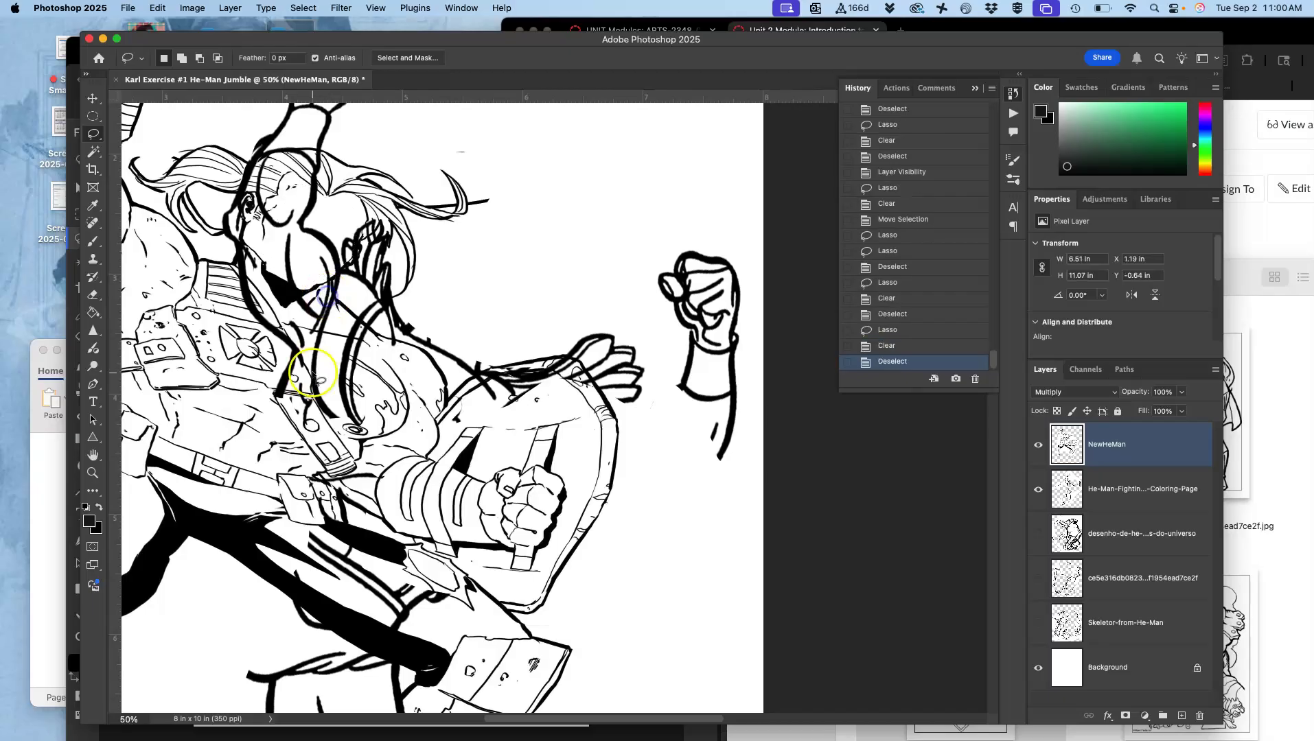
Step: Lasso the small area beside the raised forearm above the hair, and clear it from the He-Man-Fighting-With-Sword-Coloring-Page layer
mouse_move(374, 310)
mouse_down()
mouse_move(439, 275)
mouse_move(423, 349)
mouse_up()
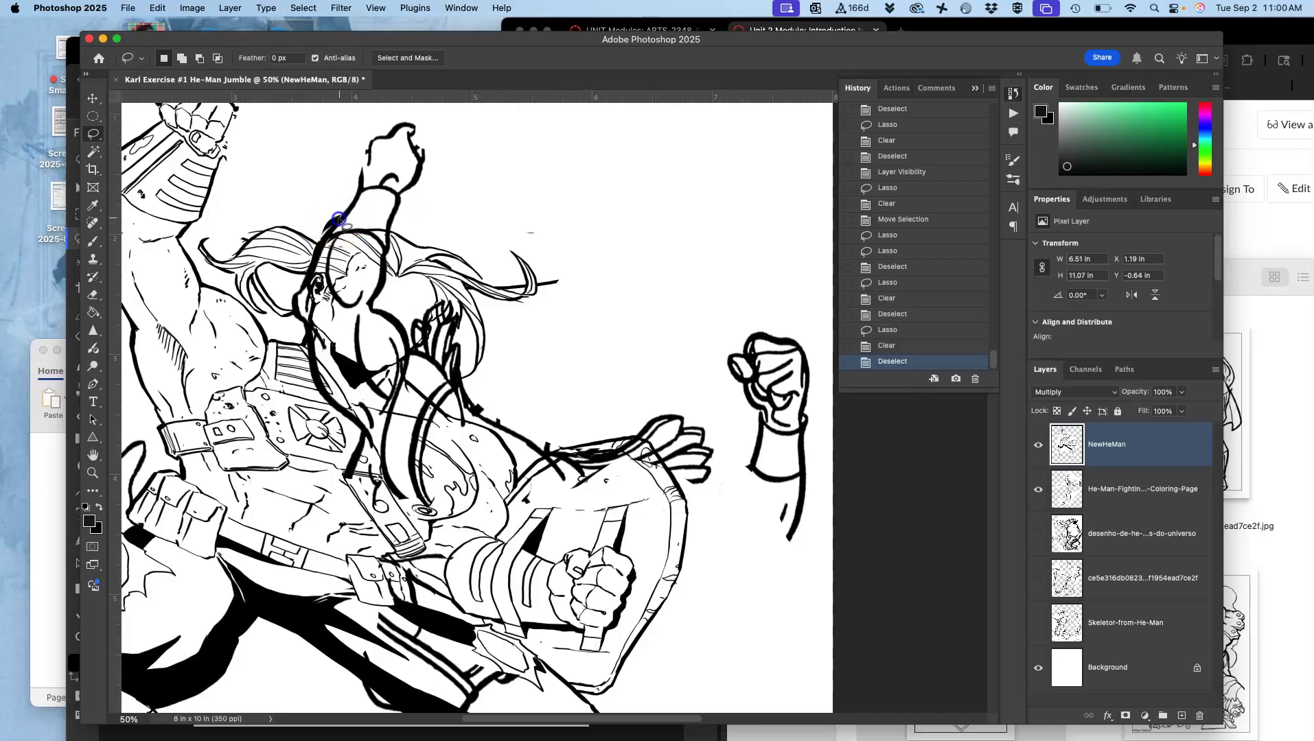
drag(337, 193, 342, 201)
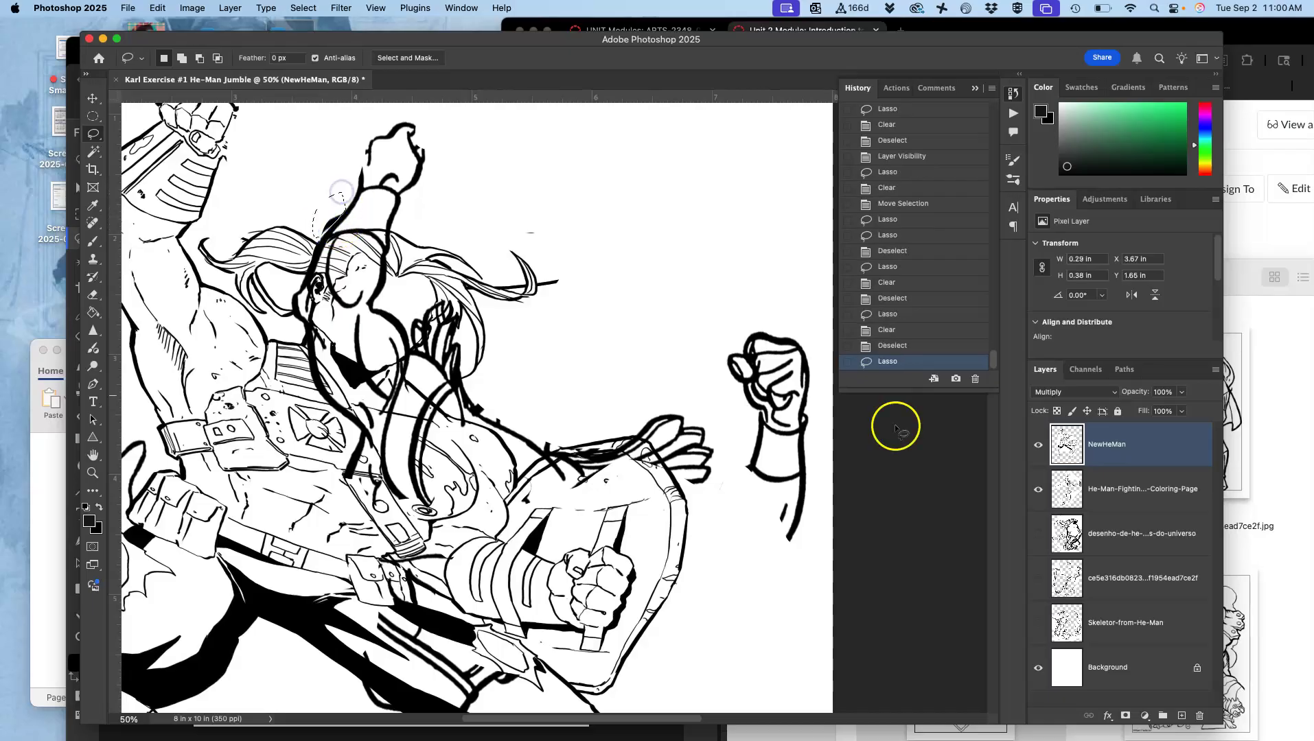
click(1110, 496)
key(Delete)
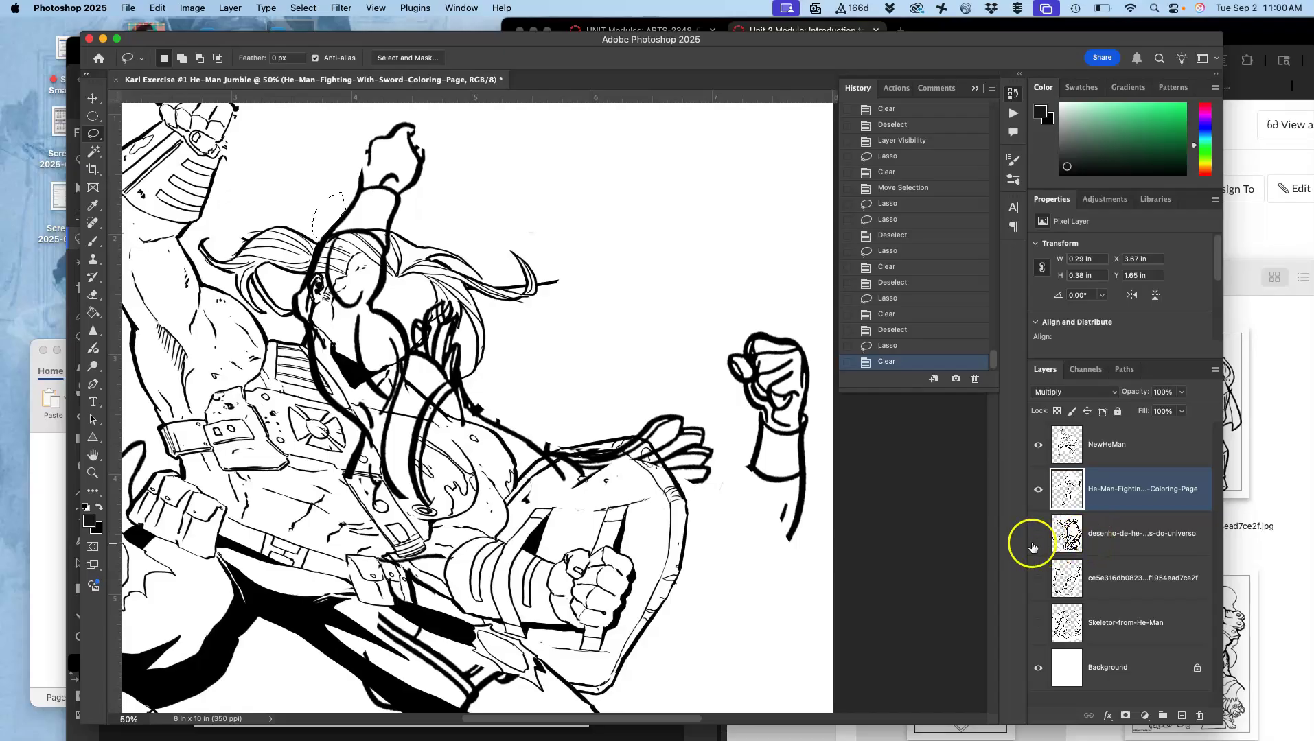
Step: Show and select the desenho-de-he-man-mestres-do-universo layer
drag(566, 384, 710, 499)
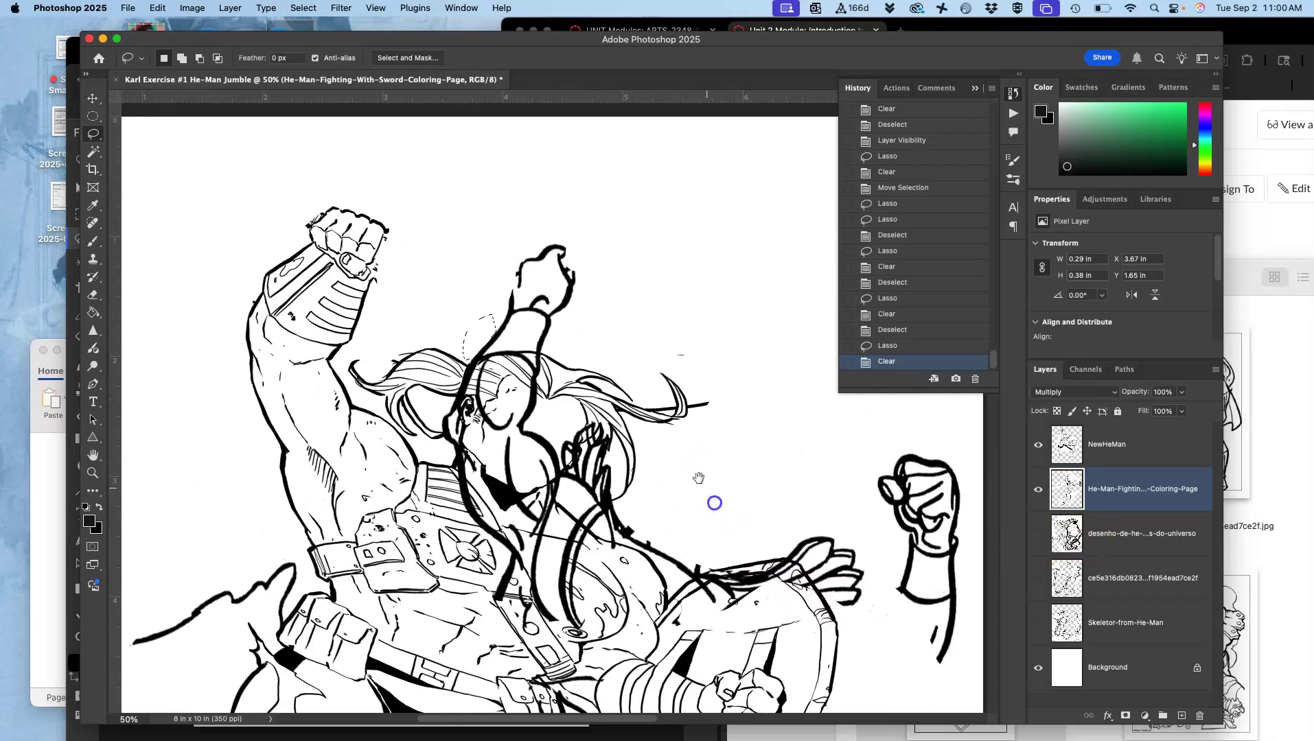
drag(425, 270, 533, 134)
drag(529, 287, 505, 284)
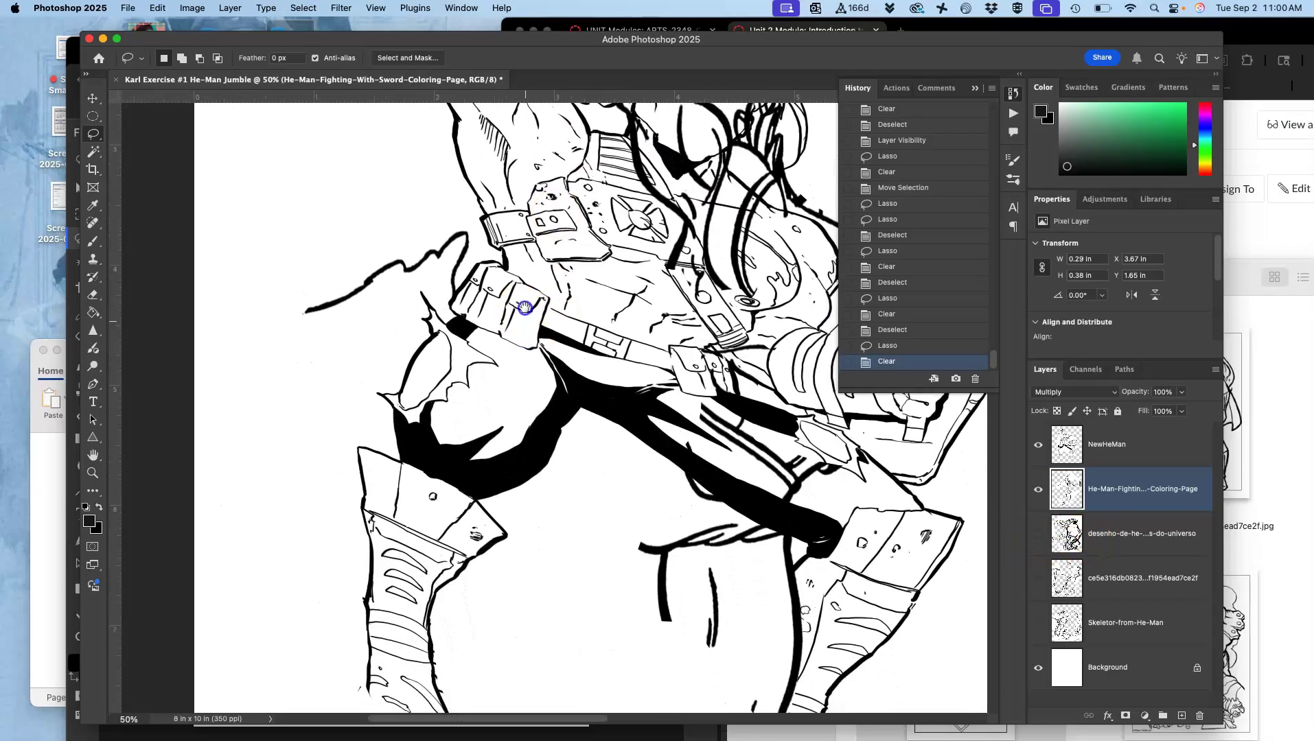
drag(534, 332, 417, 321)
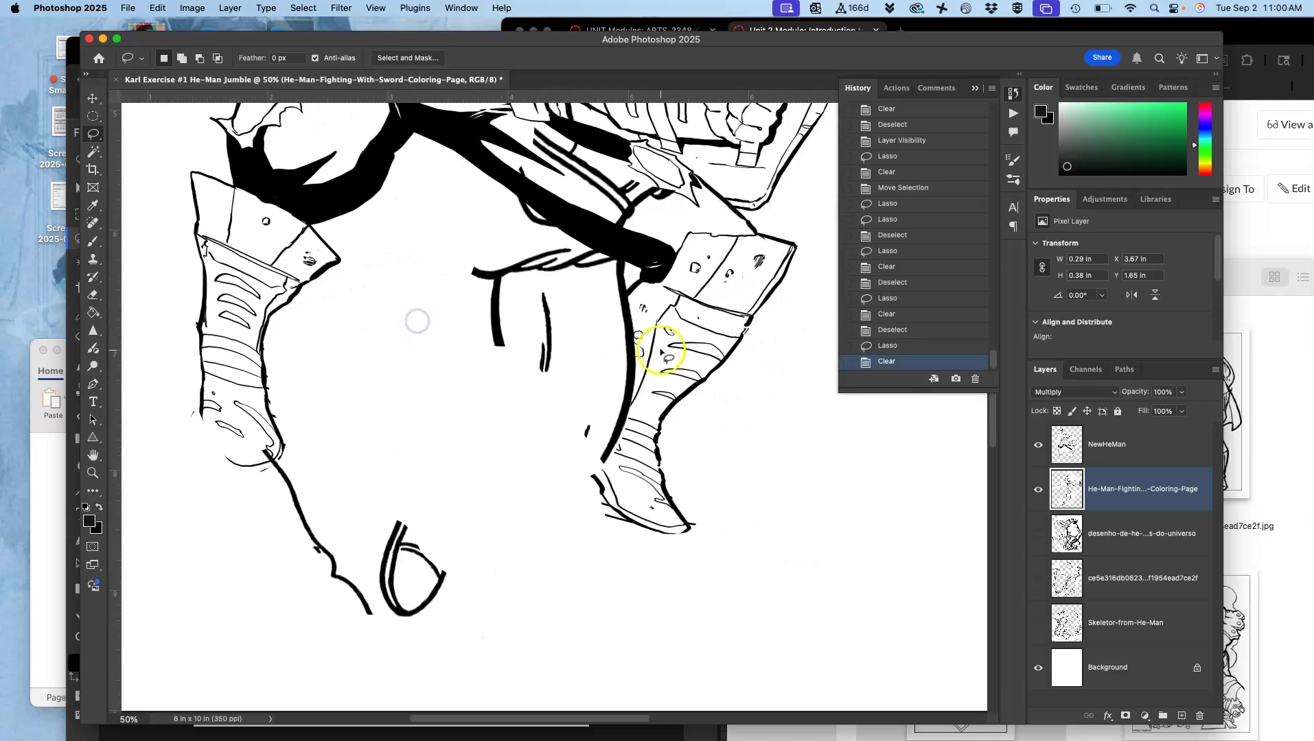
scroll(672, 344, down, 3)
drag(672, 343, 662, 381)
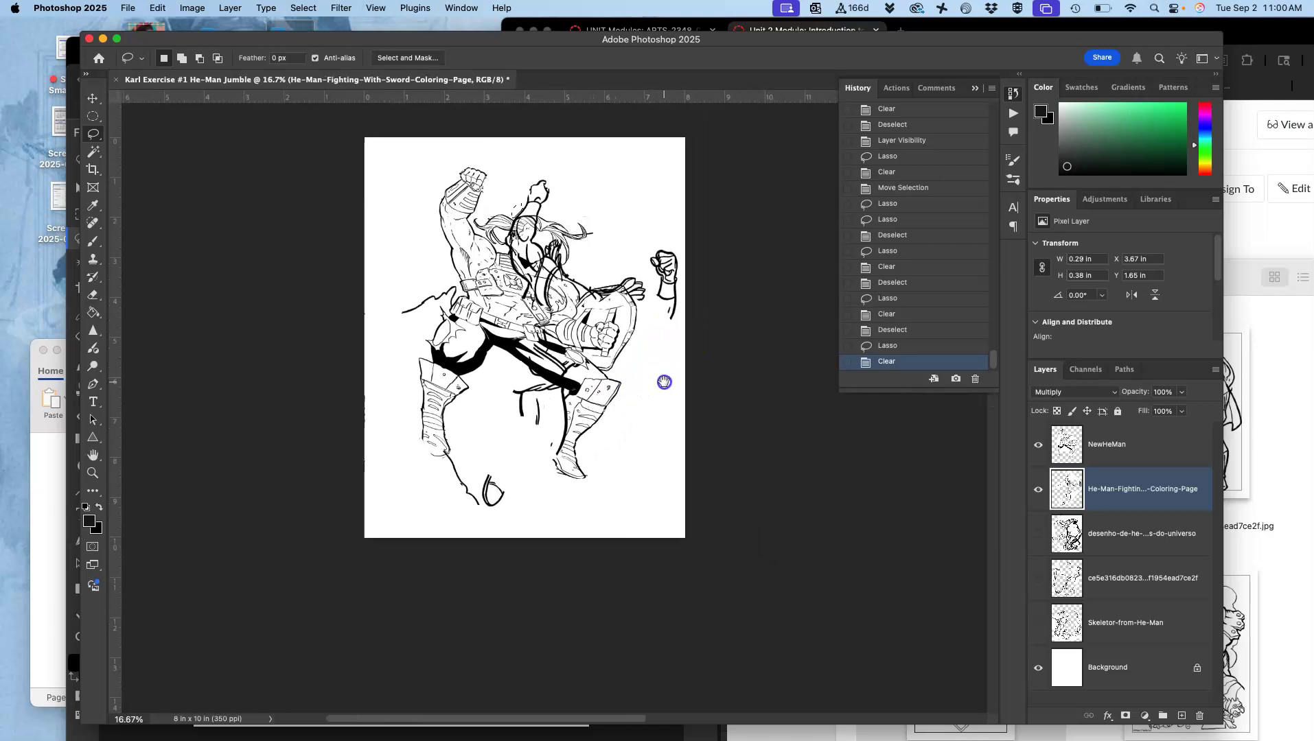
click(1040, 534)
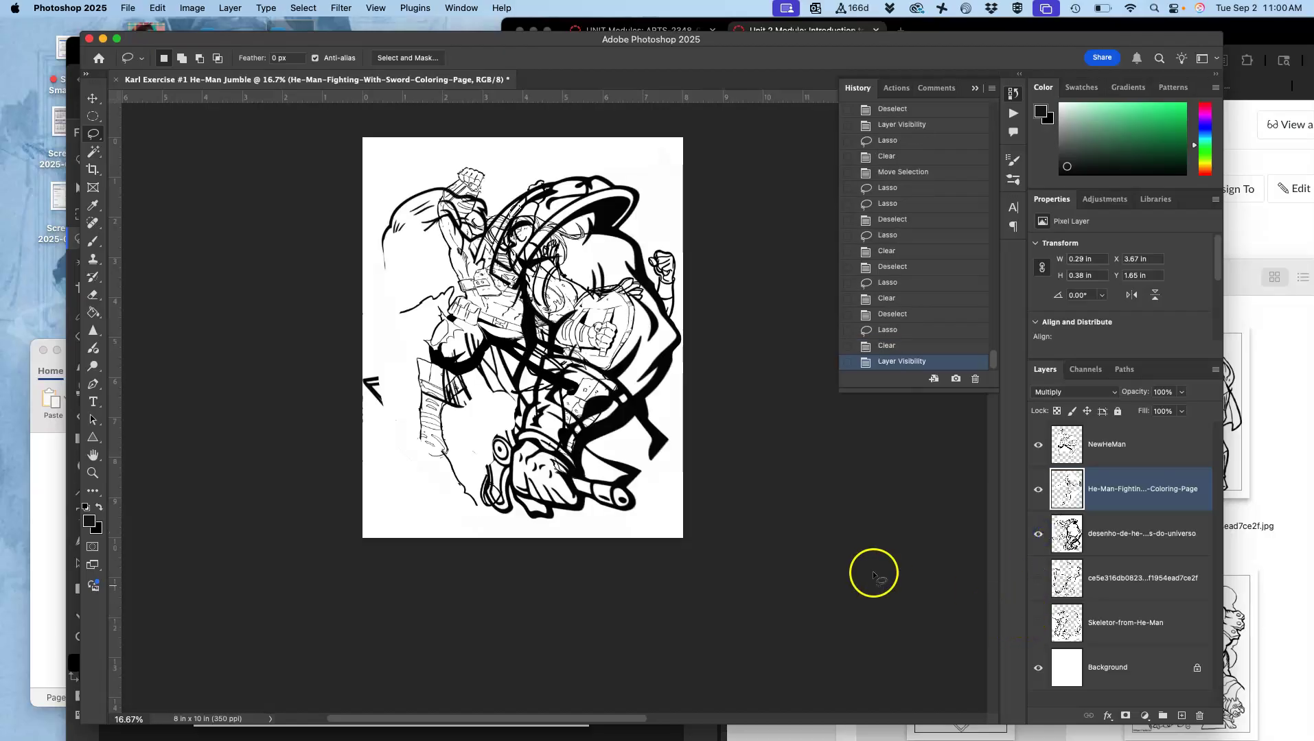
scroll(575, 425, up, 2)
click(1148, 546)
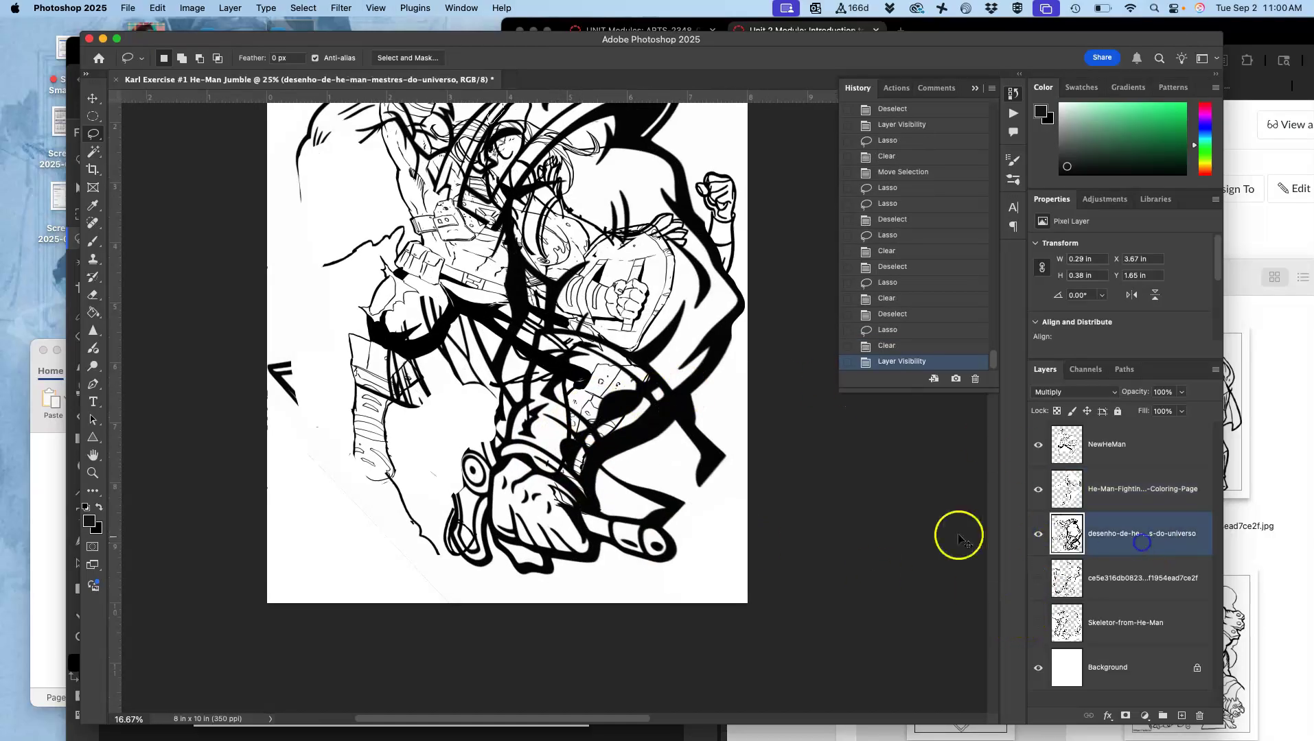
Step: Lasso the upper end of the faint diagonal line beside the striped boot and clear it
key(super+equal)
key(super+equal)
drag(440, 308, 597, 290)
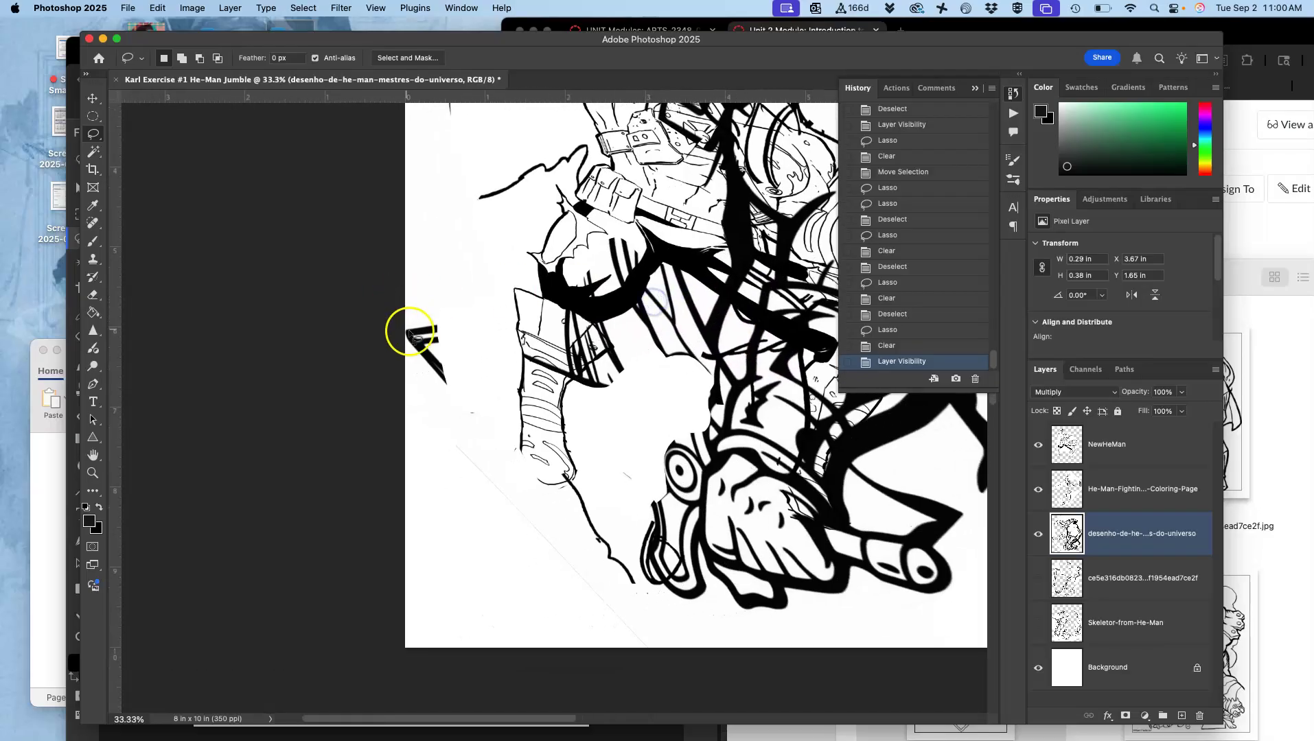
key(super+equal)
key(super+equal)
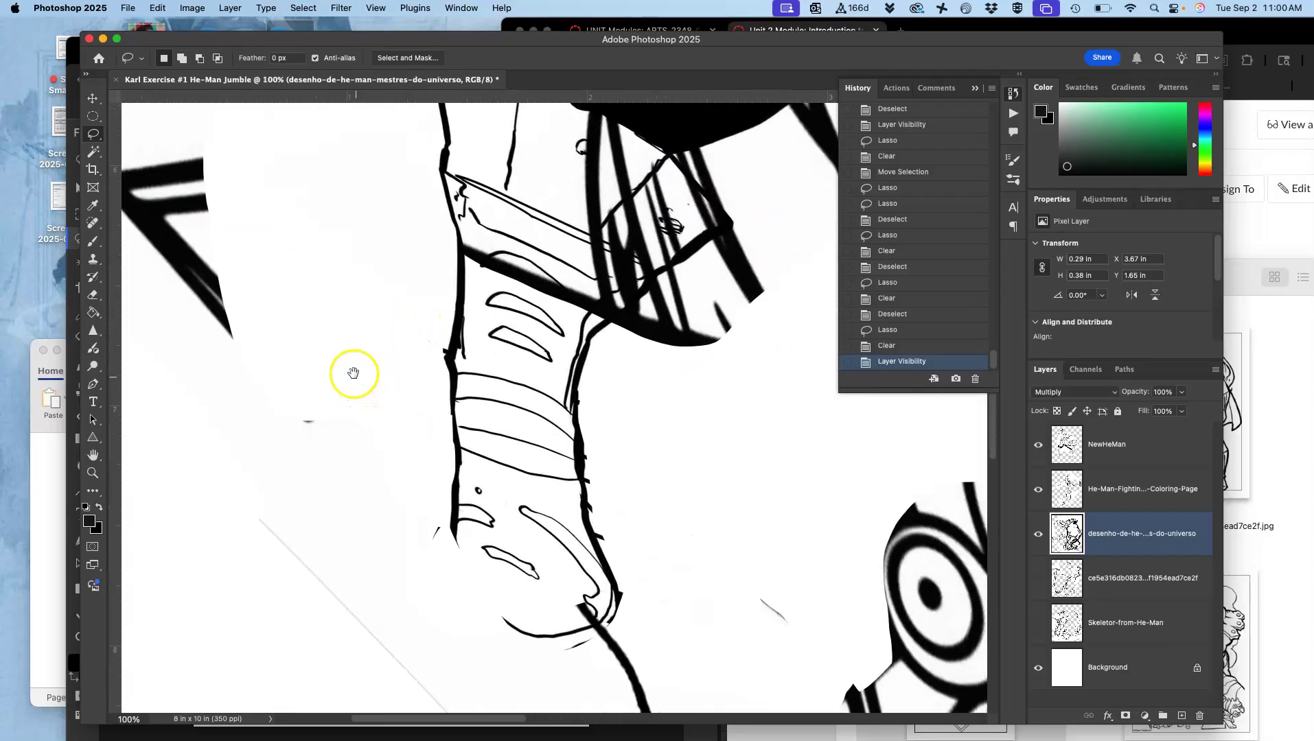
mouse_move(352, 372)
mouse_down()
mouse_move(528, 372)
mouse_move(428, 592)
mouse_move(587, 376)
mouse_up()
key(BackSpace)
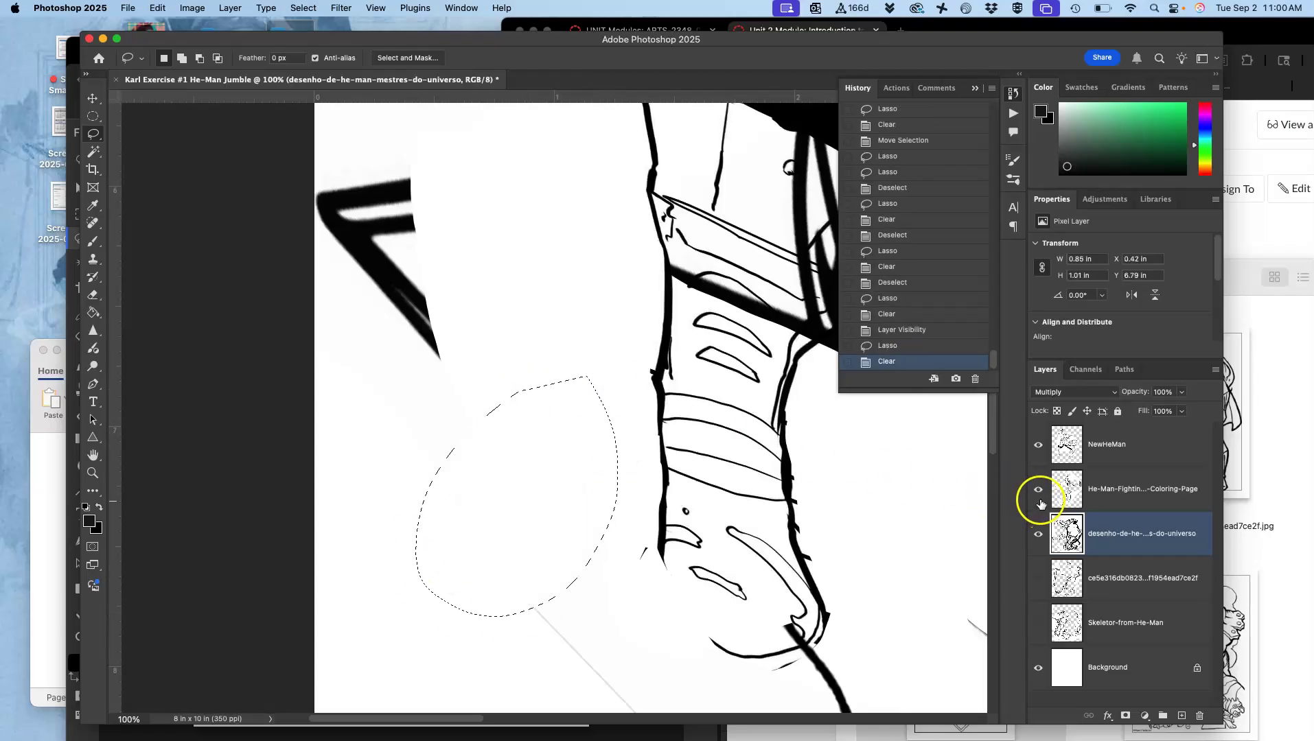
Step: Lasso the area around the toe of the striped boot and clear it from the desenho-de-he-man-mestres-do-universo layer
drag(701, 527, 661, 269)
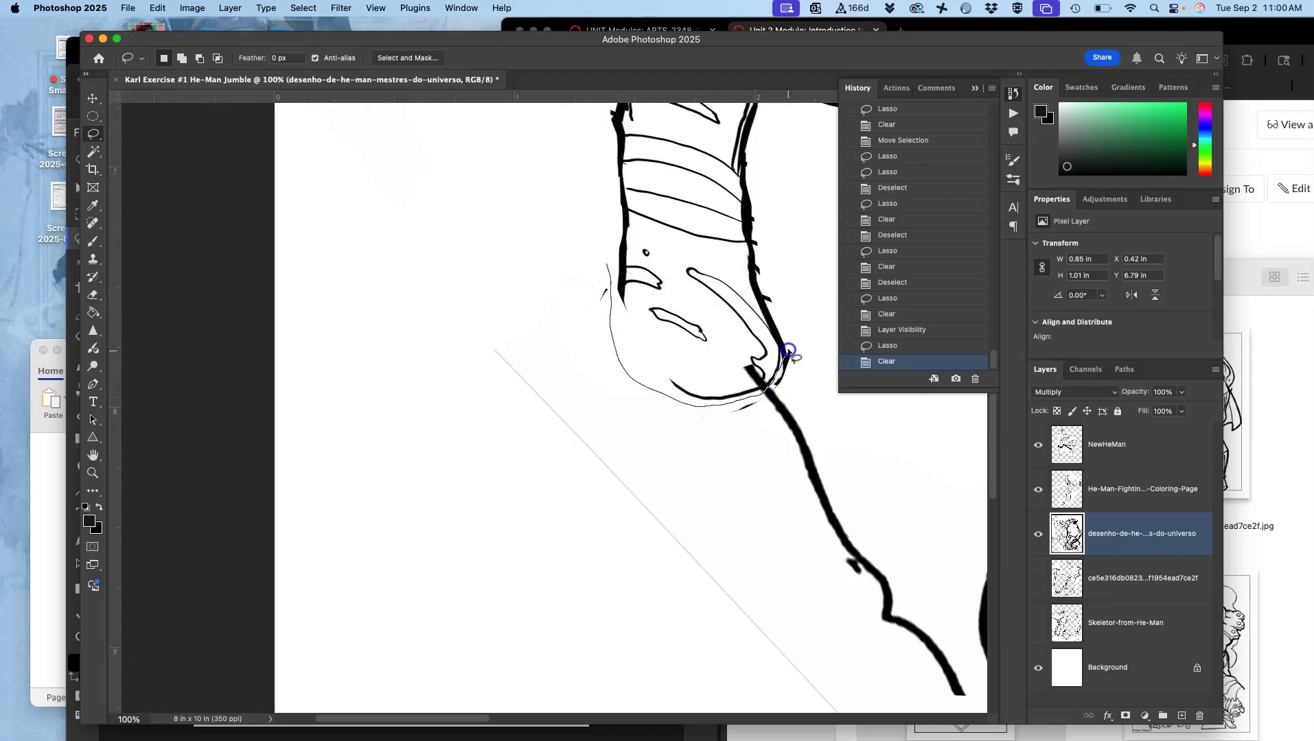
mouse_move(788, 417)
mouse_down()
mouse_move(859, 672)
mouse_move(608, 594)
mouse_move(488, 418)
mouse_move(469, 293)
mouse_move(540, 284)
mouse_up()
mouse_move(560, 351)
mouse_down()
mouse_move(551, 363)
mouse_move(446, 238)
mouse_move(302, 285)
mouse_up()
key(Delete)
Step: Lasso and clear the rest of the faint diagonal line down to the page's lower edge
mouse_move(676, 226)
mouse_down()
mouse_move(613, 261)
mouse_move(705, 229)
mouse_up()
key(Delete)
drag(578, 408, 536, 199)
mouse_move(536, 338)
mouse_down()
mouse_move(438, 362)
mouse_move(531, 552)
mouse_move(738, 548)
mouse_move(601, 397)
mouse_up()
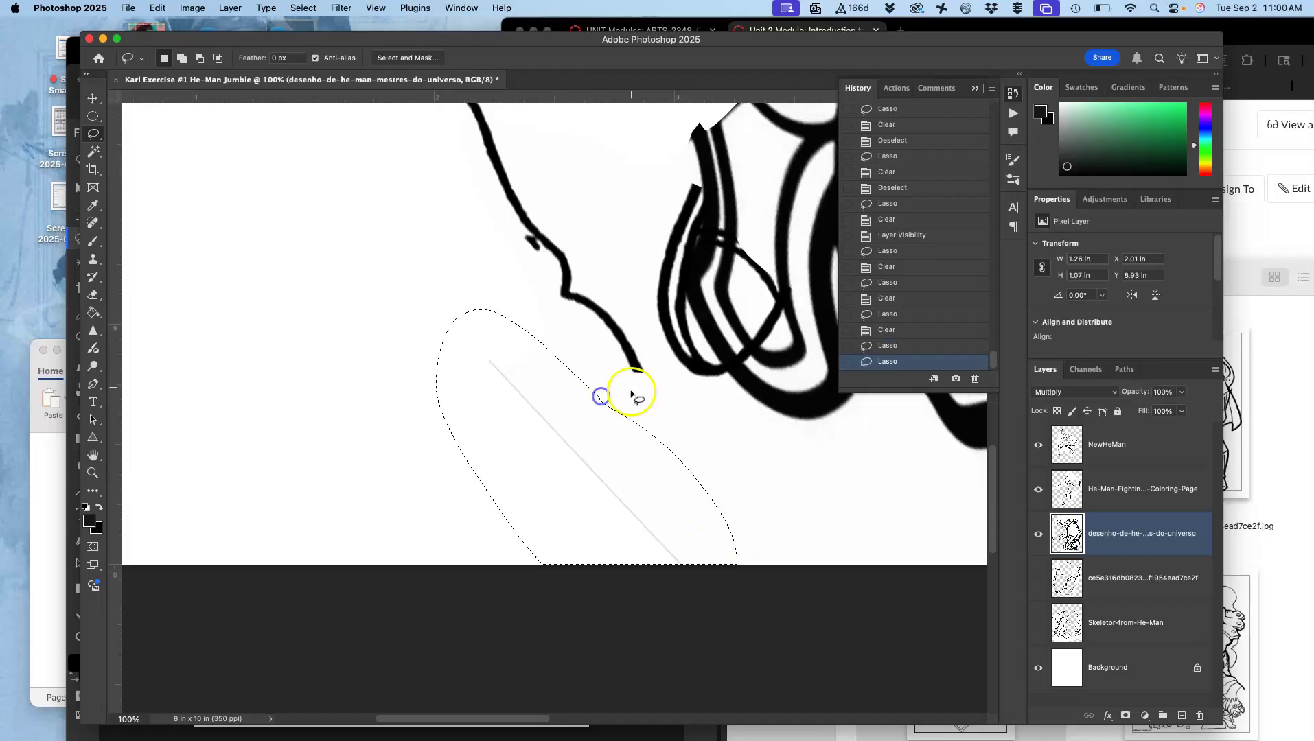
key(Delete)
Step: Lasso the stray mark beside the small wavy outline above the brim and clear it from the NewHeMan and He-Man-Fighting-With-Sword-Coloring-Page layers
mouse_move(686, 347)
mouse_down()
mouse_move(575, 384)
mouse_move(548, 366)
mouse_move(318, 333)
mouse_up()
mouse_move(720, 323)
mouse_down()
mouse_move(512, 317)
mouse_move(424, 355)
mouse_move(397, 457)
mouse_move(431, 339)
mouse_move(431, 401)
mouse_up()
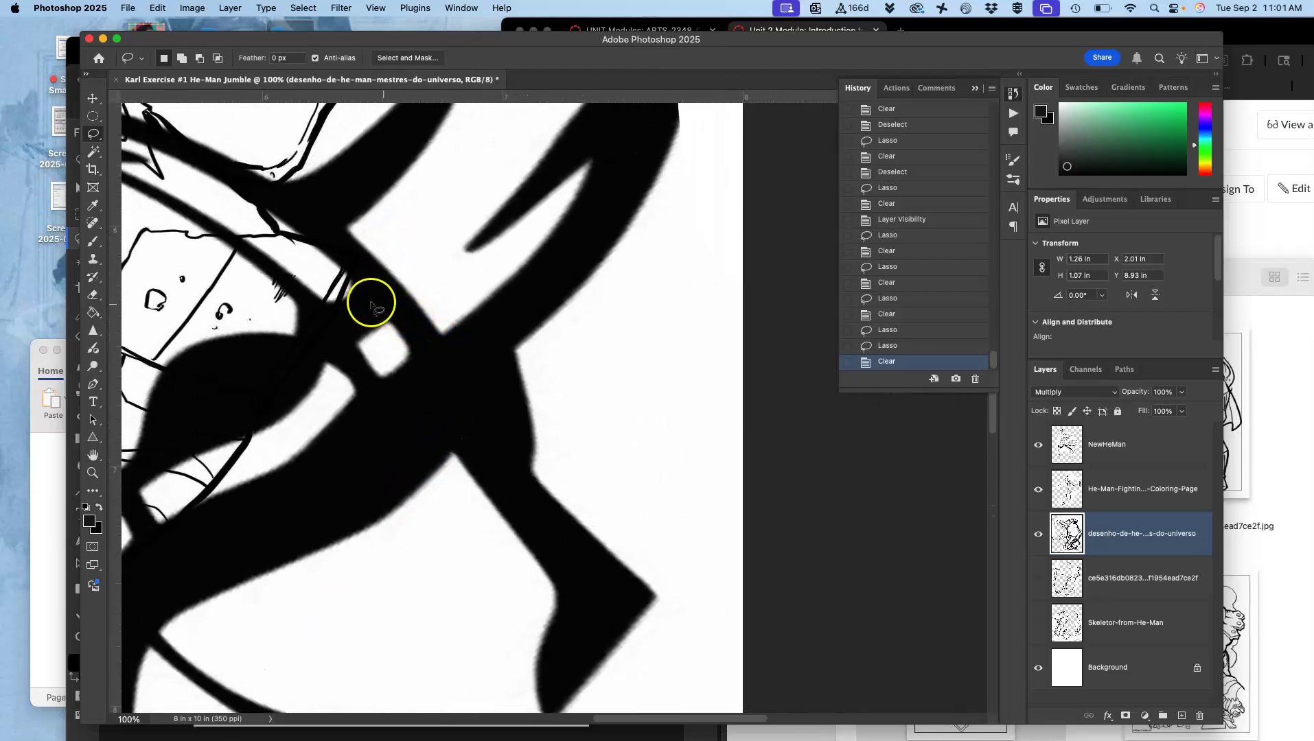
drag(307, 167, 389, 478)
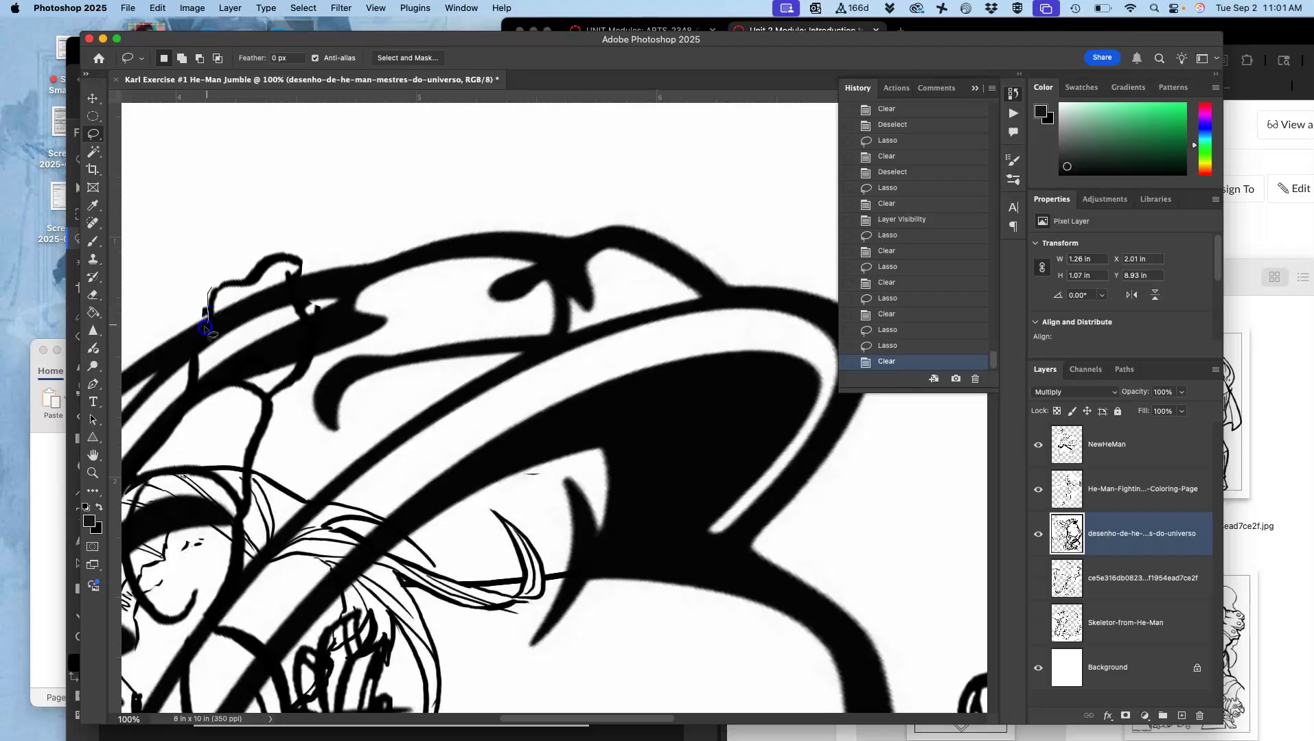
drag(185, 289, 194, 284)
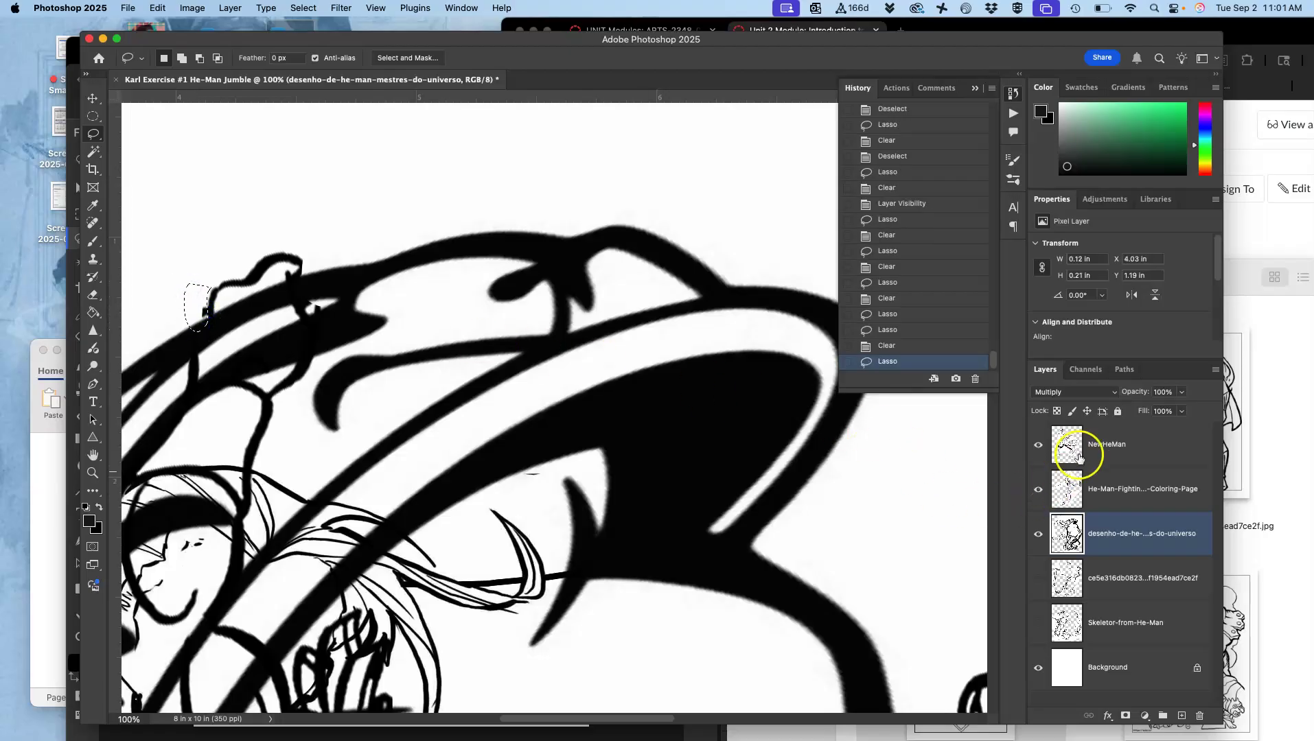
click(1091, 453)
key(Delete)
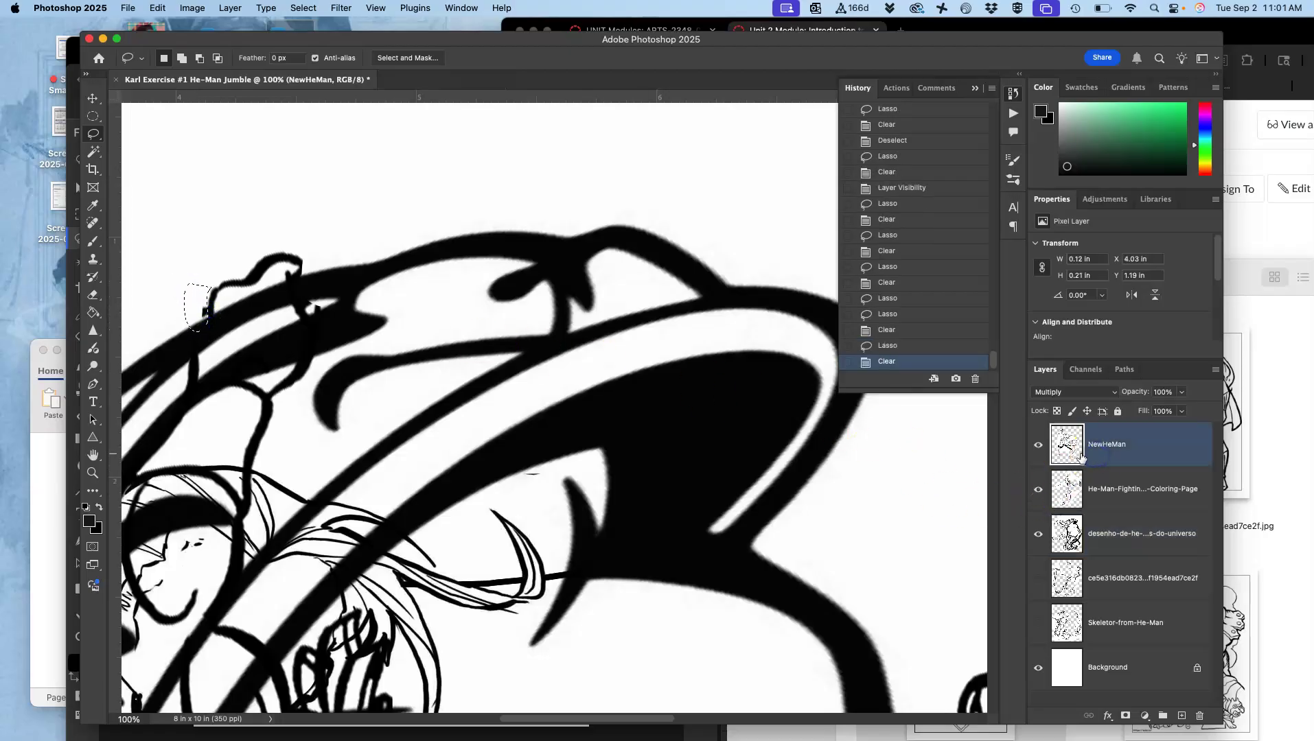
click(1085, 493)
click(692, 484)
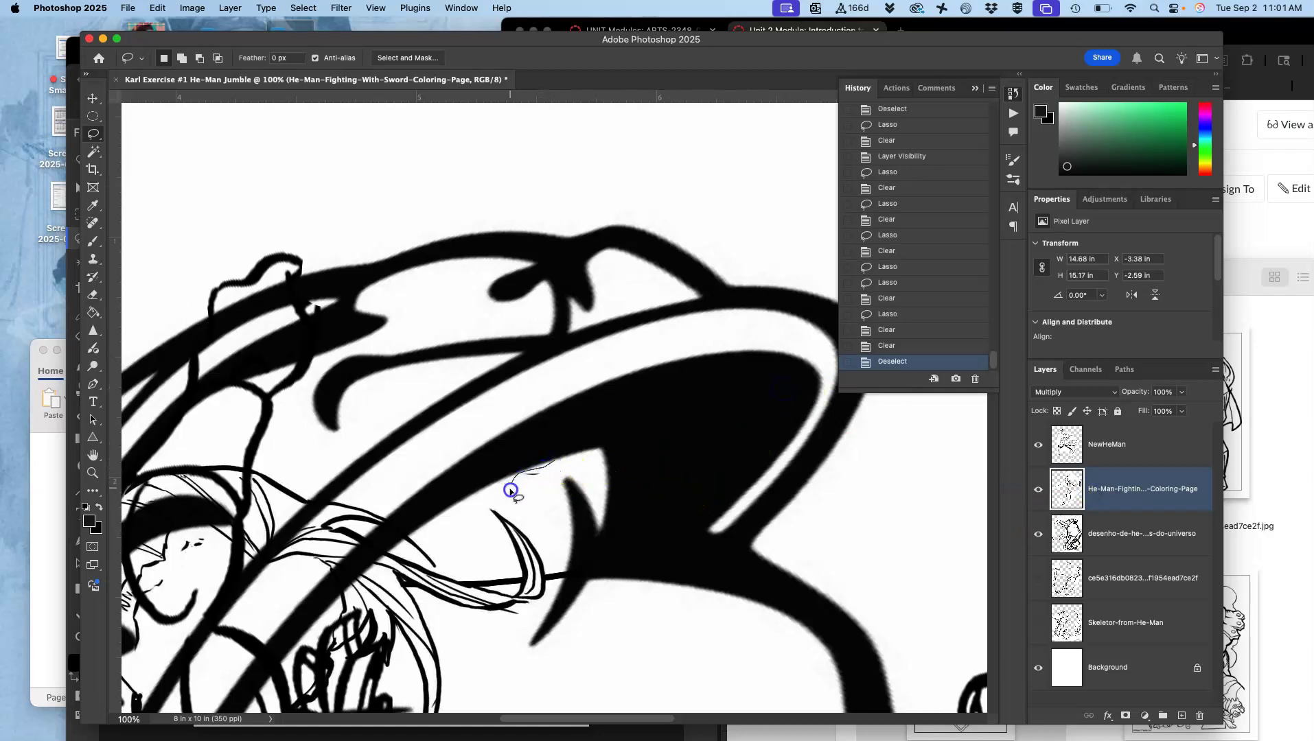
Step: Lasso the small stray curve under the thick brim and clear it from the desenho-de-he-man-mestres-do-universo, He-Man-Fighting-With-Sword-Coloring-Page and NewHeMan layers
drag(510, 490, 559, 486)
click(1097, 529)
key(Delete)
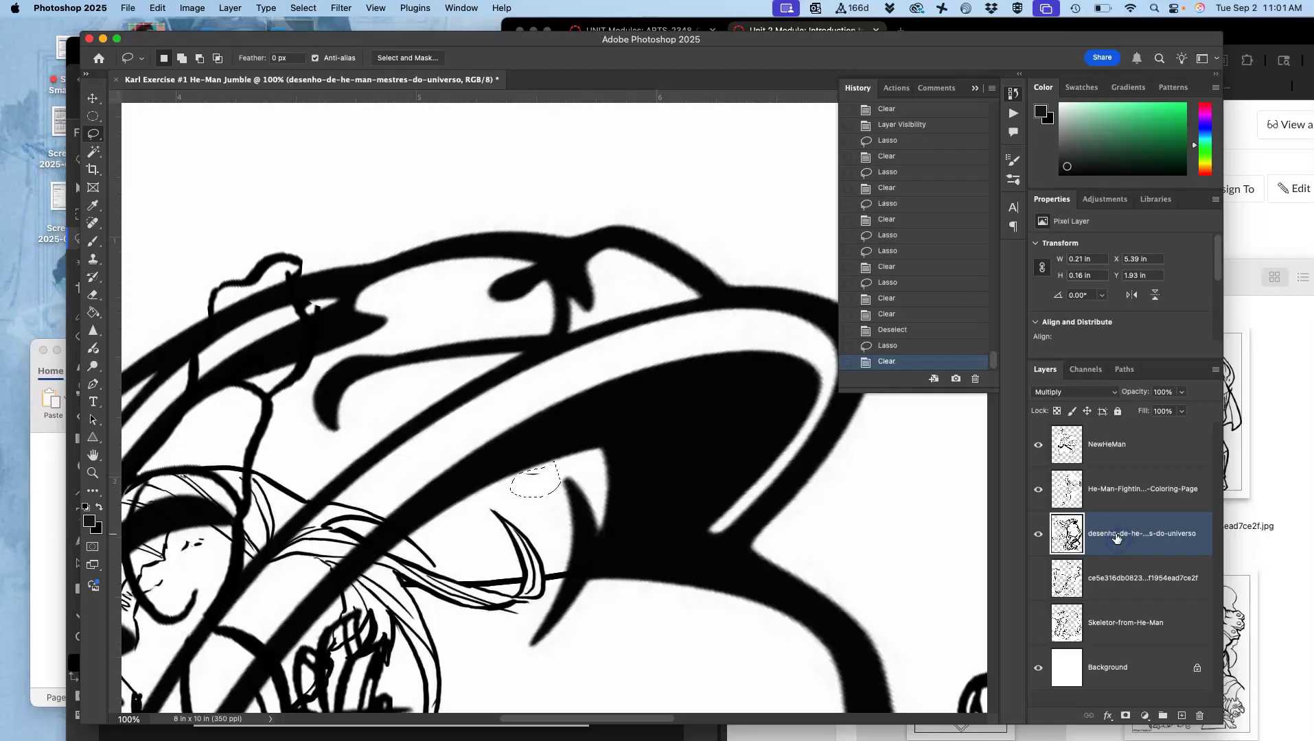
click(1115, 506)
key(Delete)
click(1123, 443)
key(Delete)
click(980, 476)
Step: Lasso the rounded shape above the clenched fist and clear it from the desenho-de-he-man-mestres-do-universo and He-Man-Fighting-With-Sword-Coloring-Page layers
scroll(726, 468, down, 10)
scroll(726, 469, right, 7)
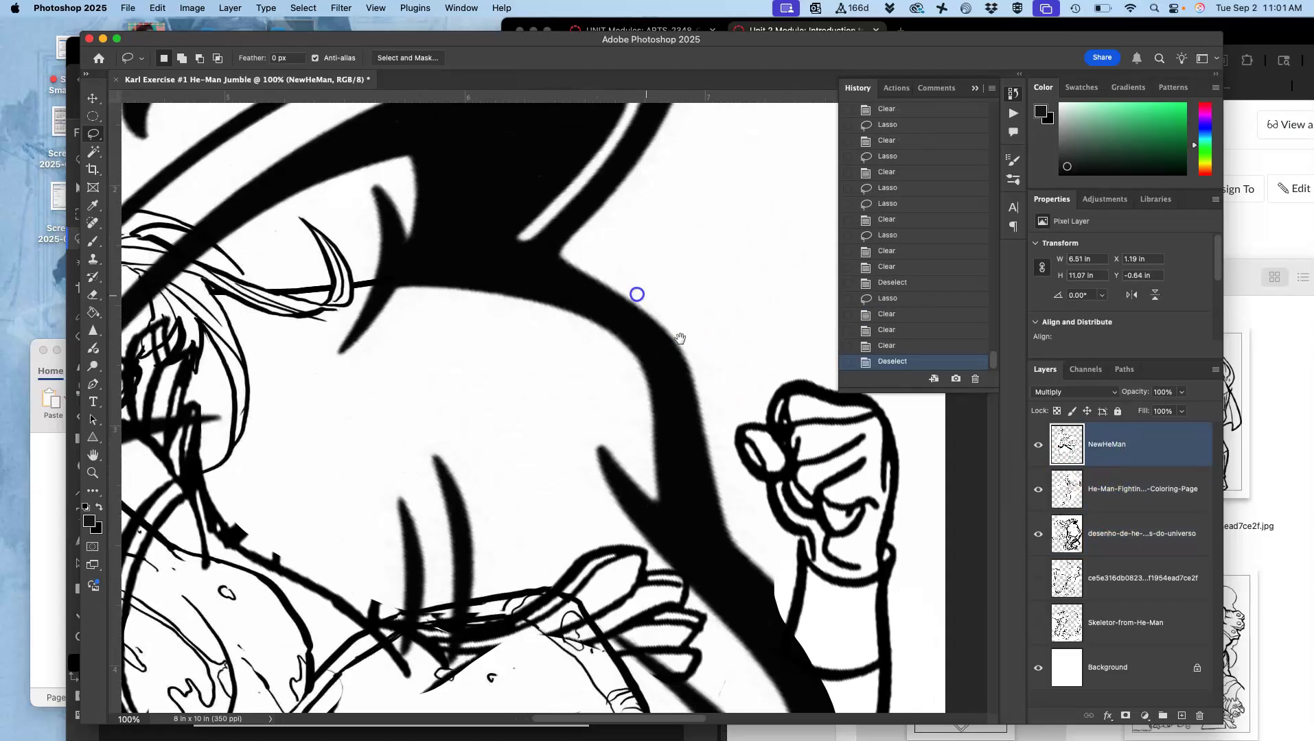
scroll(667, 386, down, 5)
scroll(667, 386, left, 3)
click(397, 275)
drag(397, 274, 332, 322)
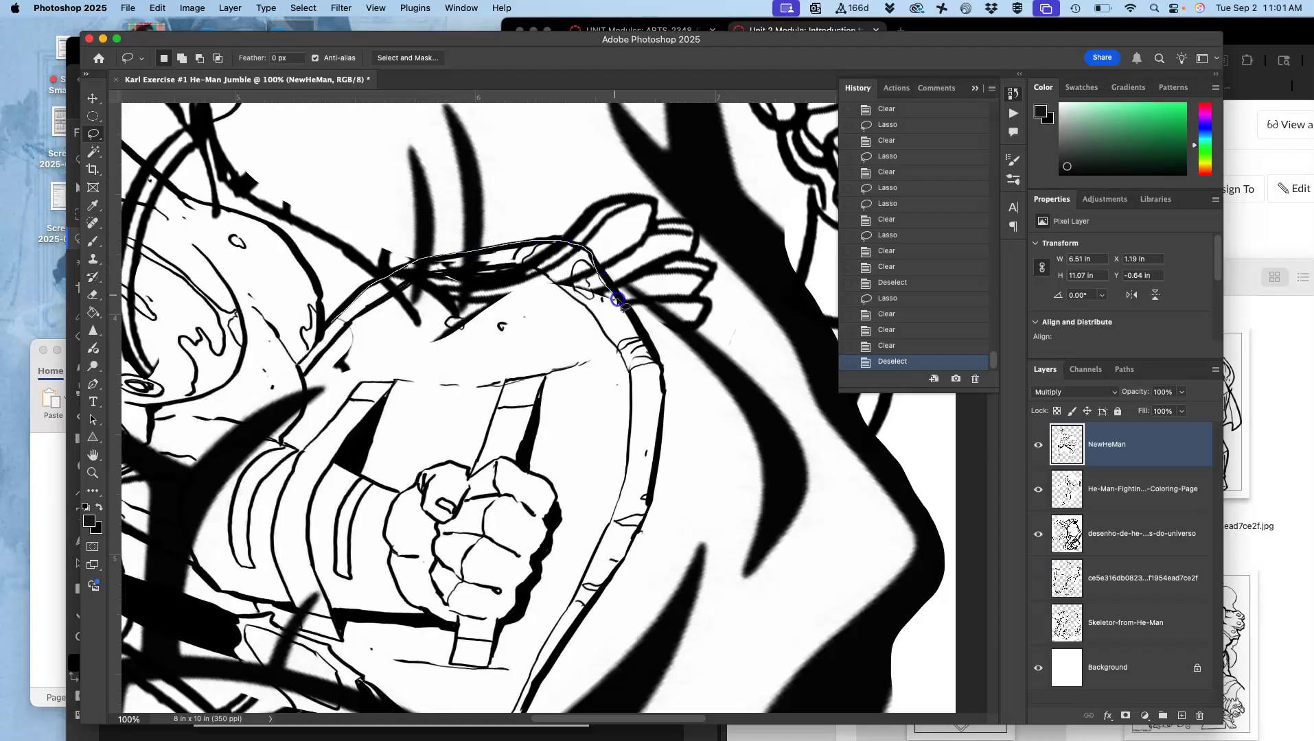
mouse_move(415, 531)
mouse_down()
mouse_move(320, 477)
mouse_move(289, 437)
mouse_up()
drag(314, 352, 315, 353)
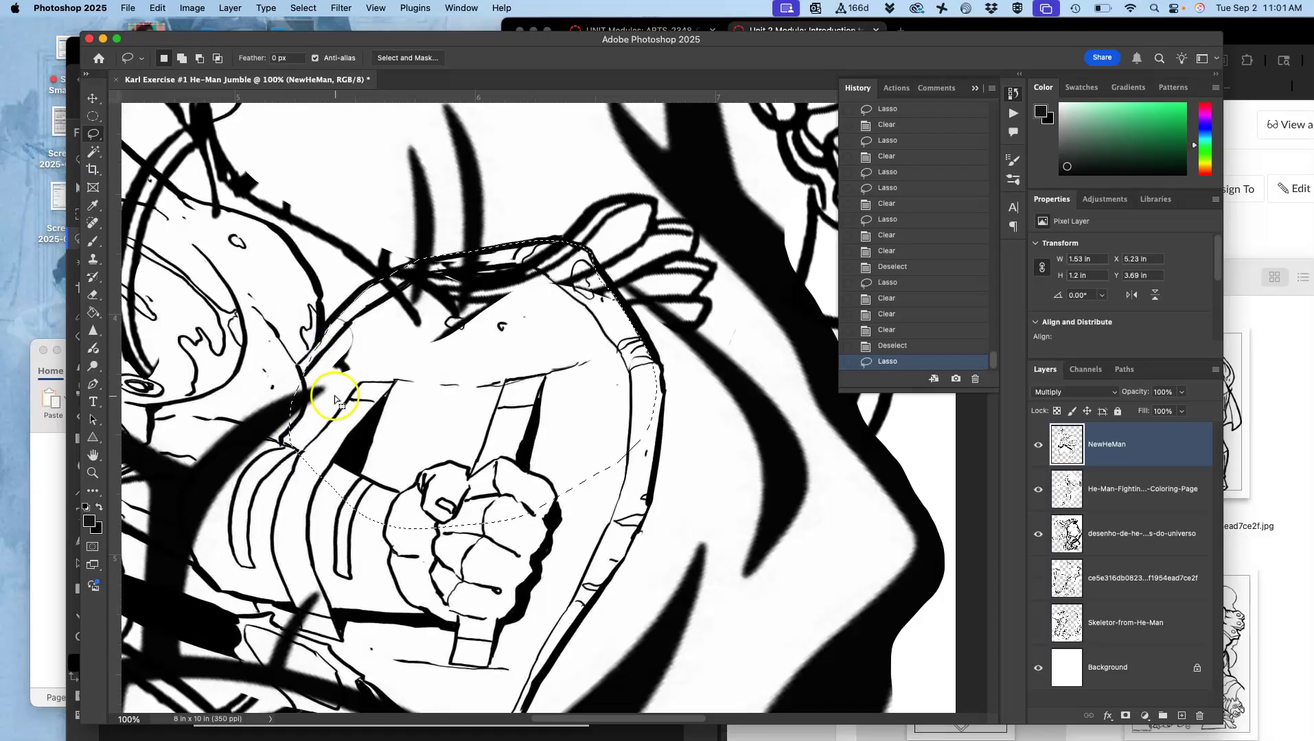
drag(244, 407, 272, 380)
click(1104, 537)
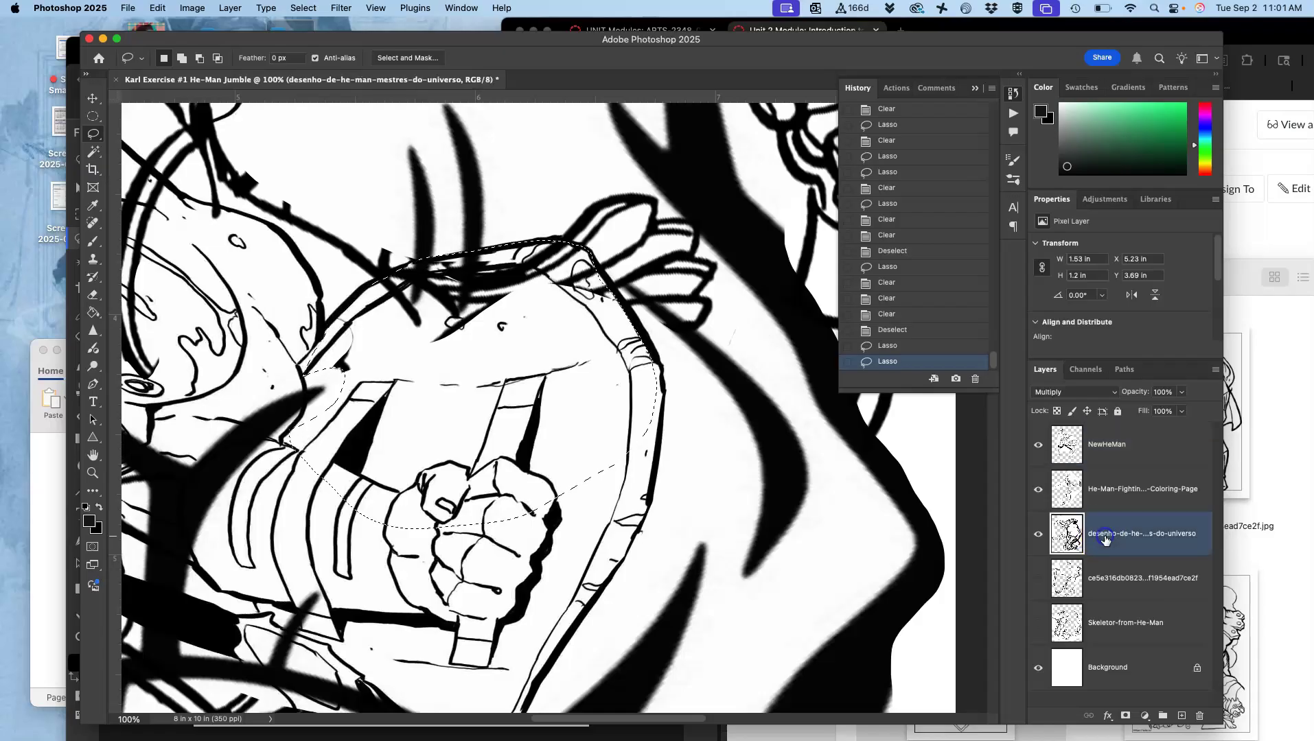
key(Delete)
click(1106, 491)
key(Delete)
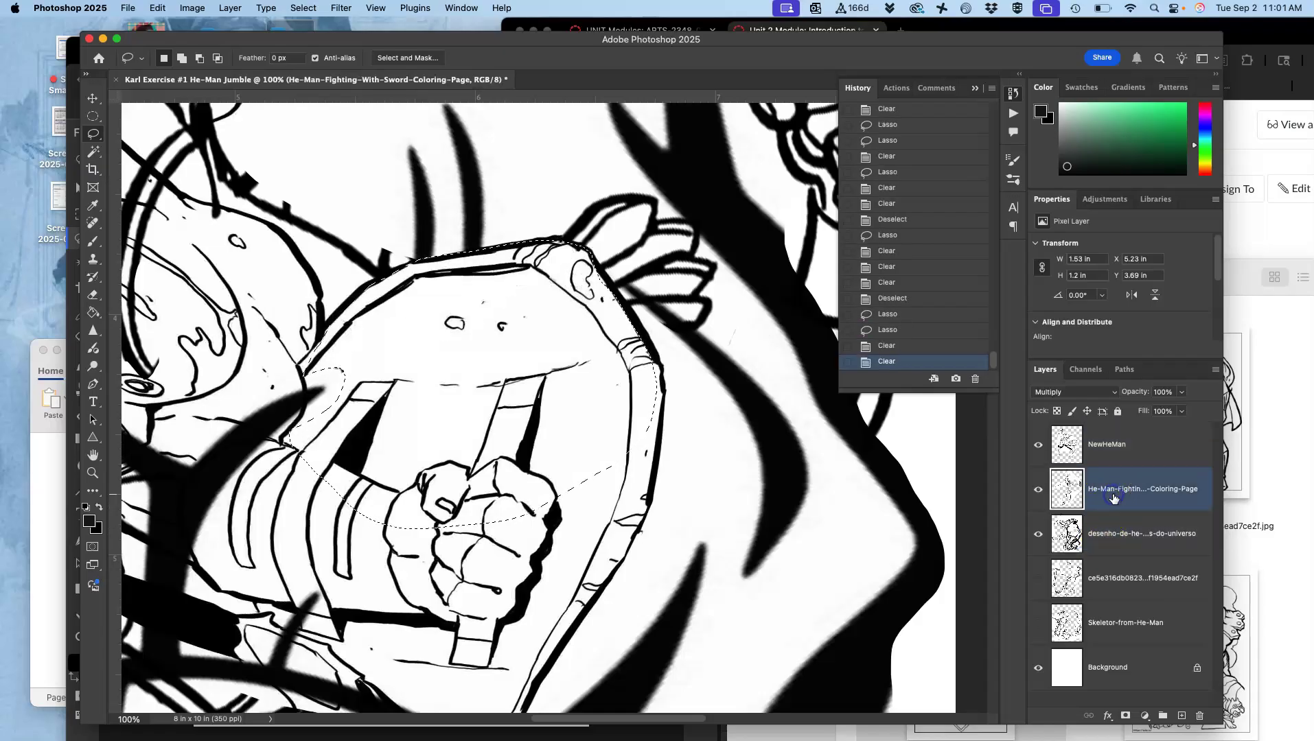
Step: Show the ce5e316db0823cc4869f1954ead7ce2f layer and clear the lassoed area above the fist from it
click(1039, 580)
key(Delete)
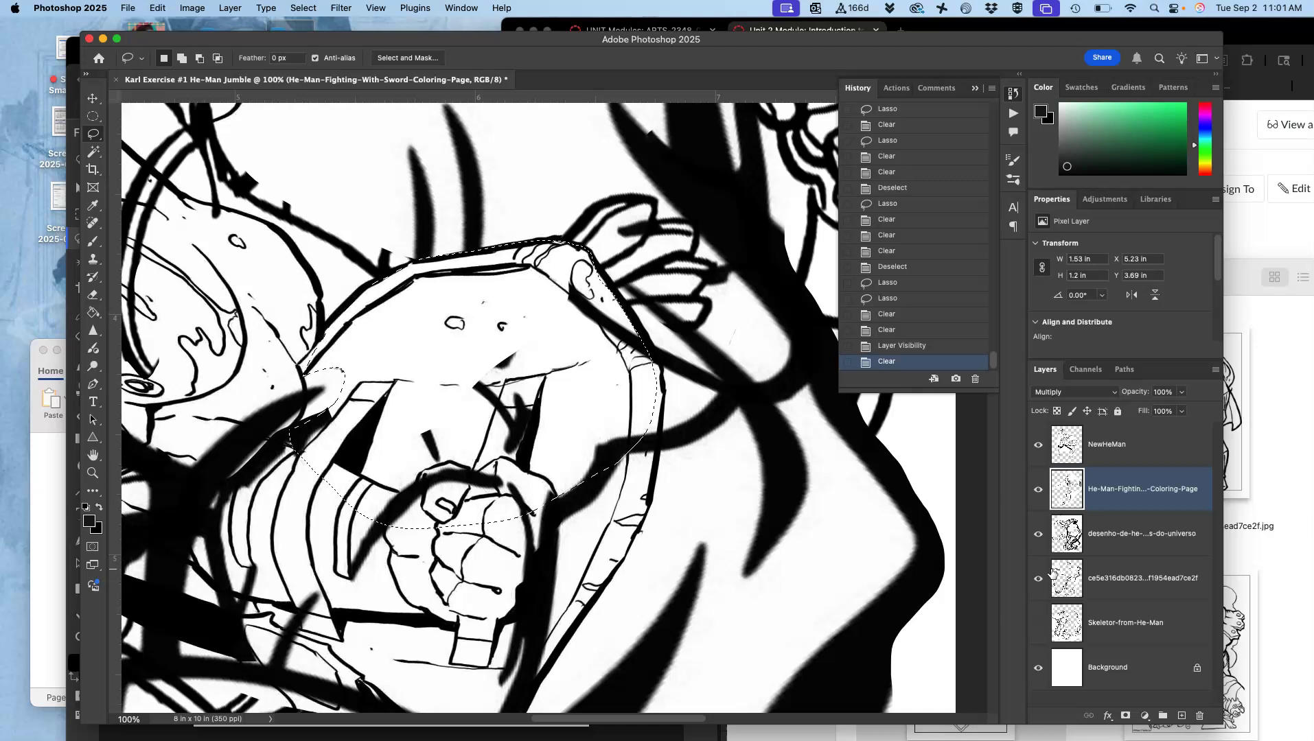
click(1109, 575)
key(Delete)
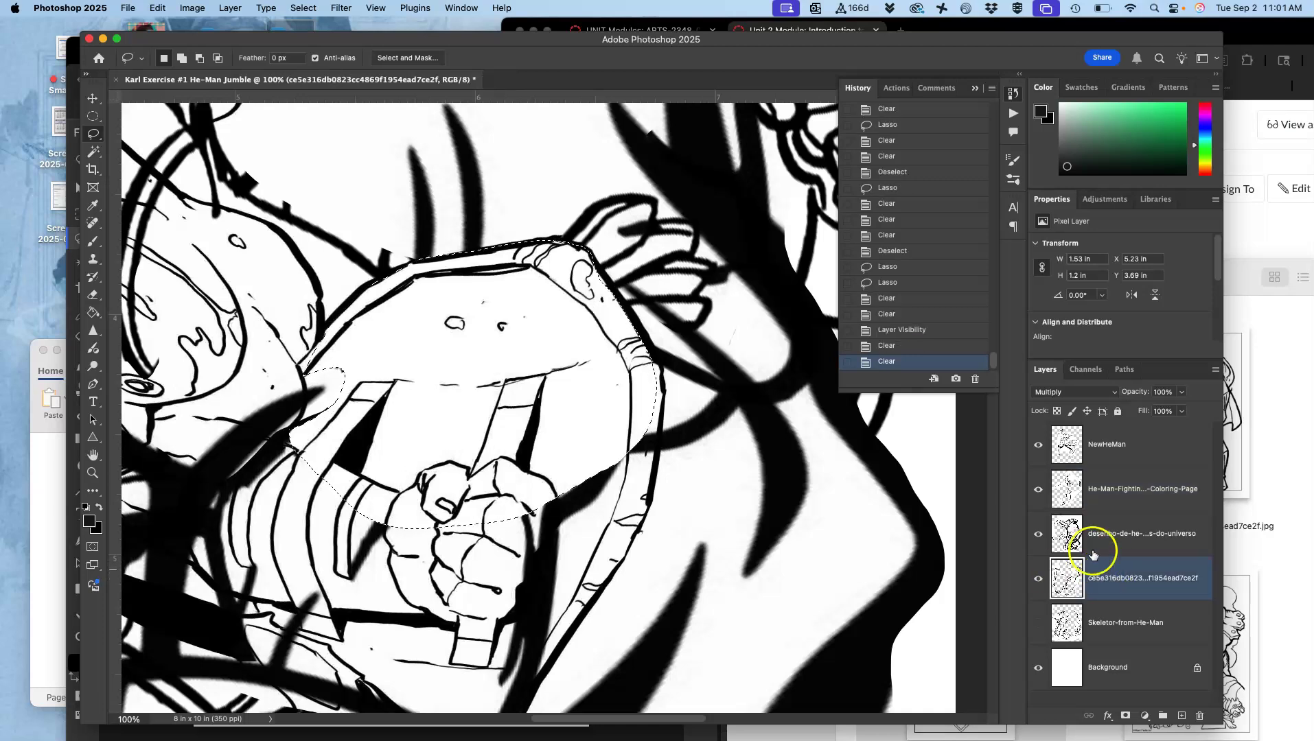
Step: Show and select the Skeletor-from-He-Man layer and drop the lasso selection
click(1038, 624)
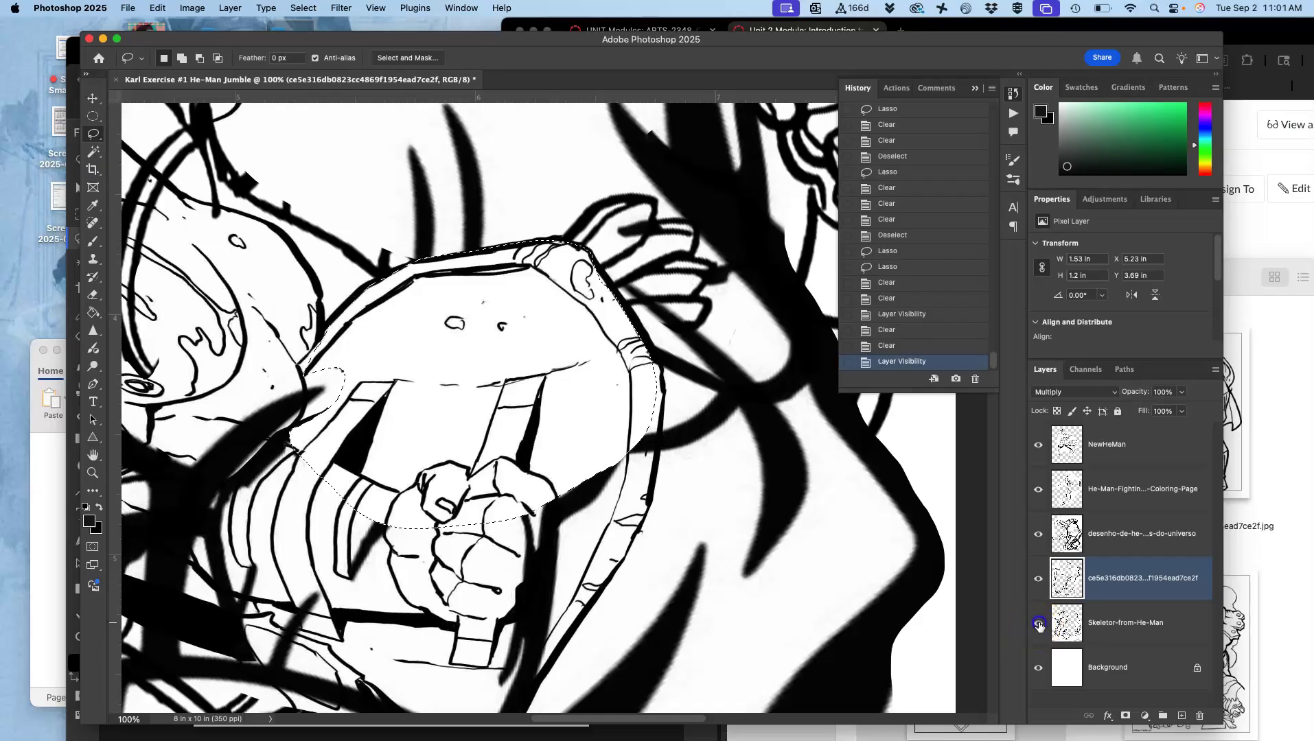
click(1097, 621)
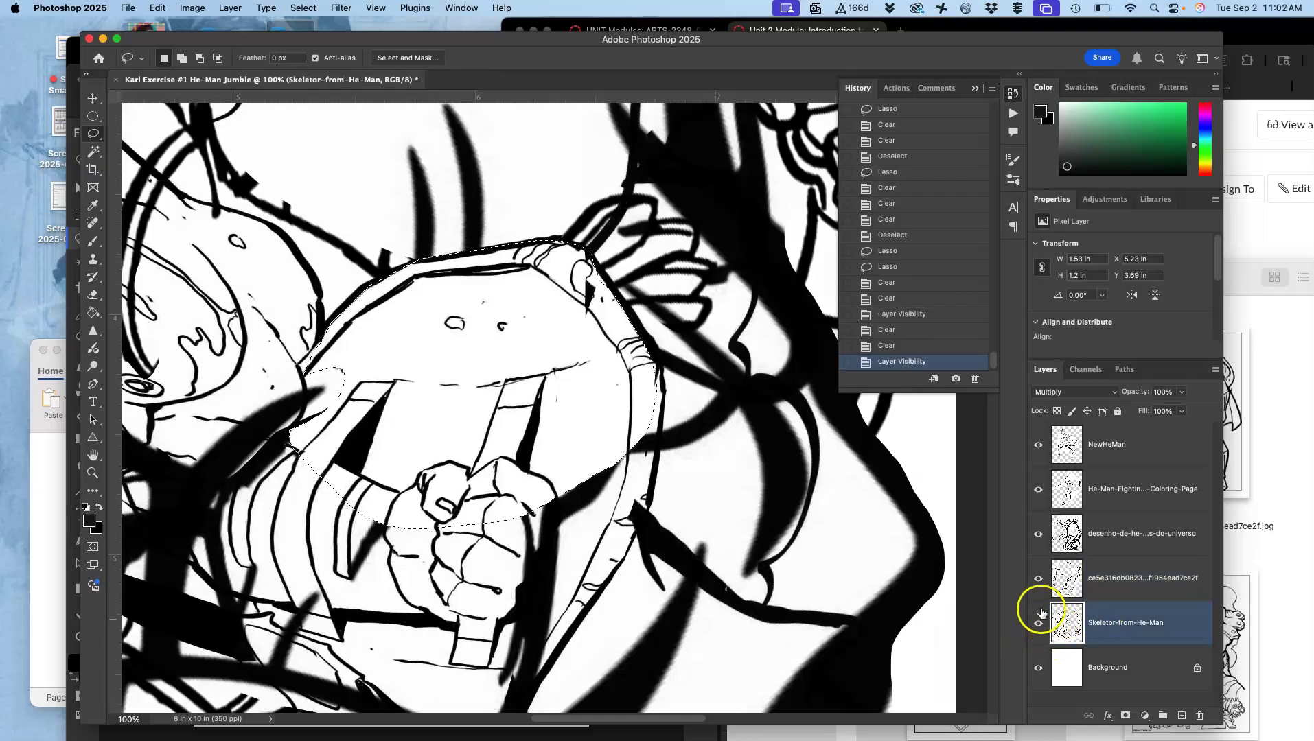
click(980, 564)
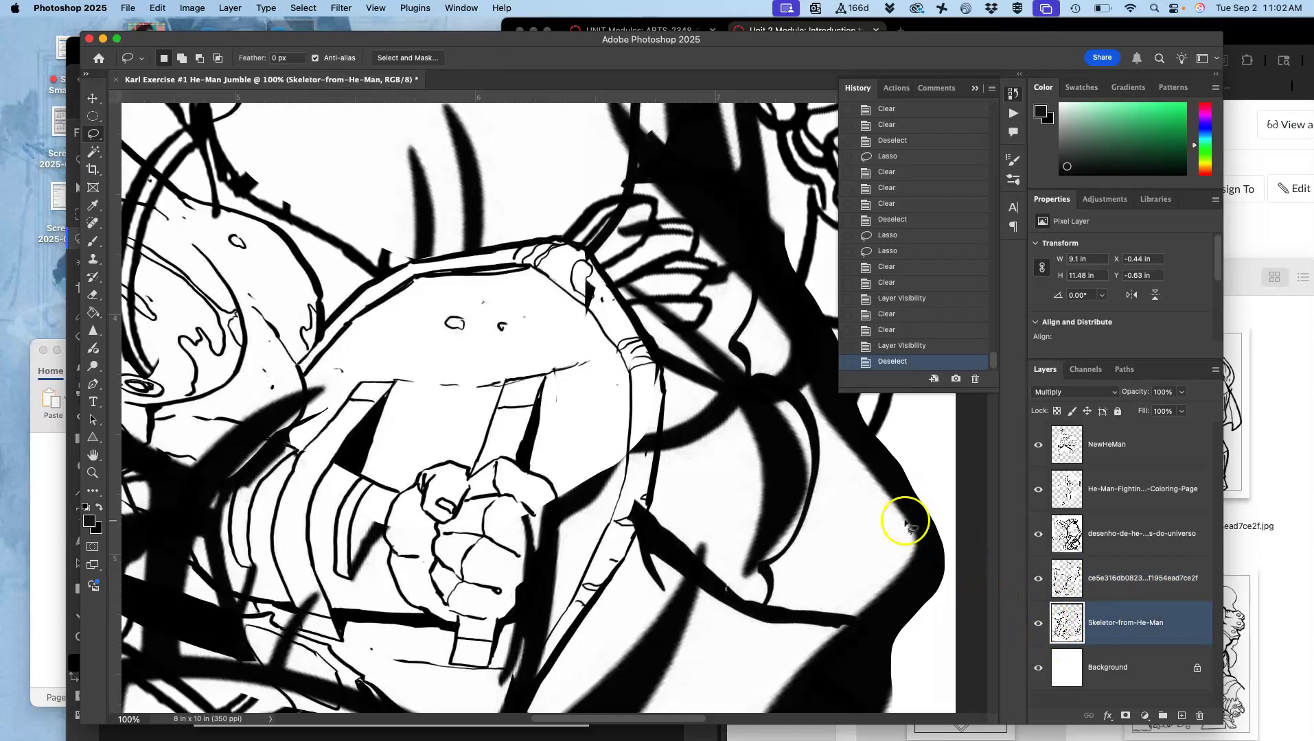
Step: Lasso the thick banded boot shape below the fist and clear it from the Skeletor-from-He-Man and ce5e316db0823cc4869f1954ead7ce2f layers
scroll(906, 523, down, 5)
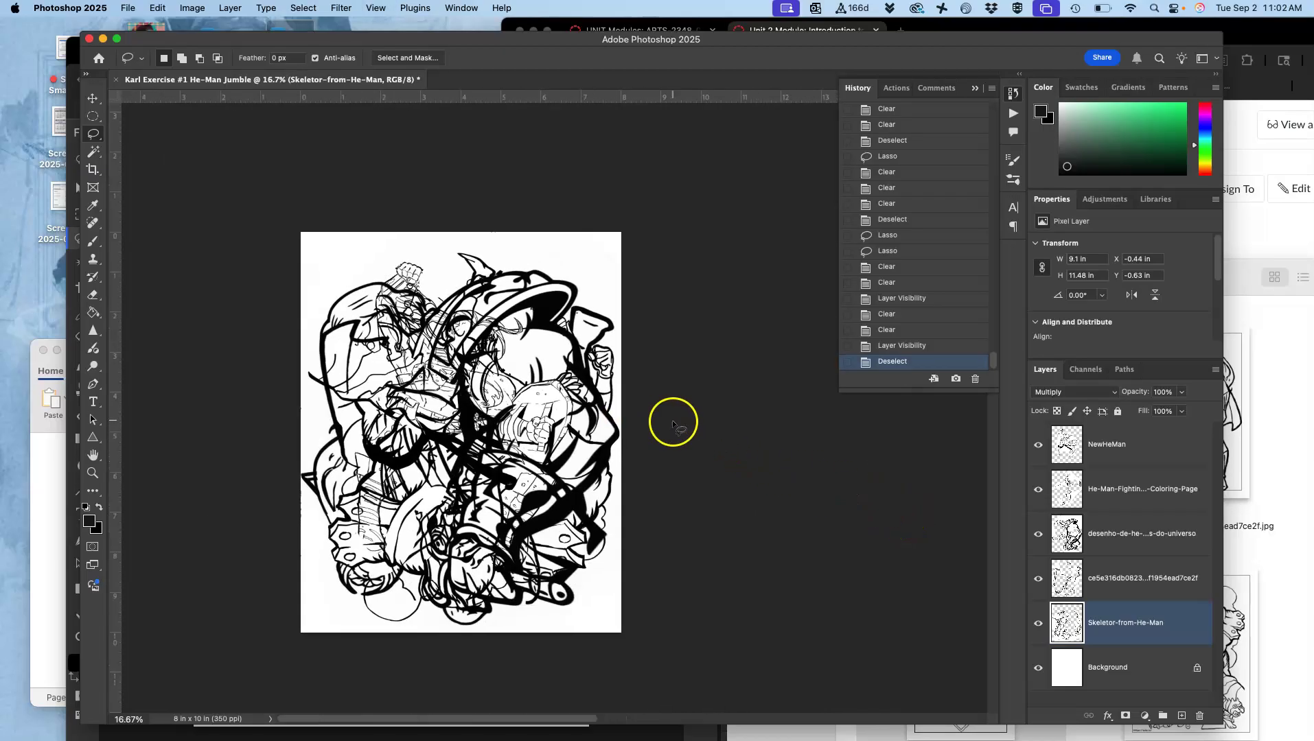
drag(617, 414, 665, 334)
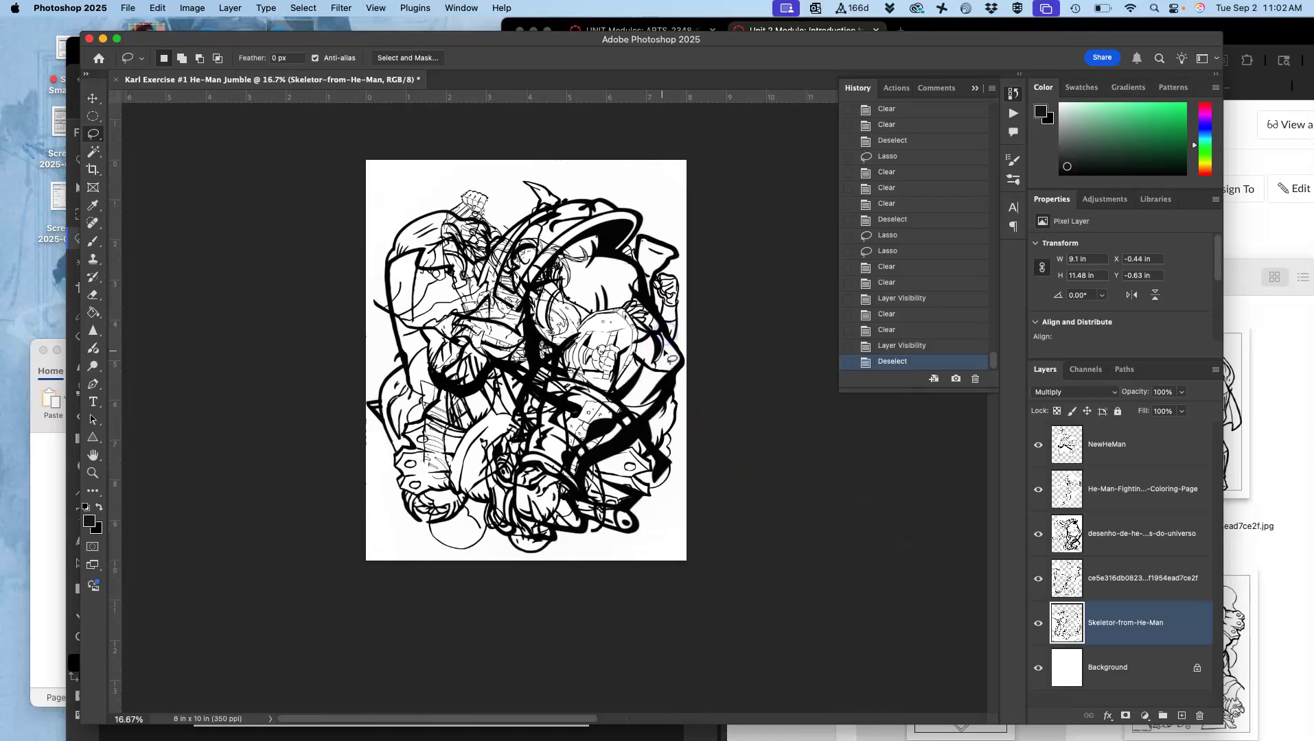
scroll(666, 354, up, 3)
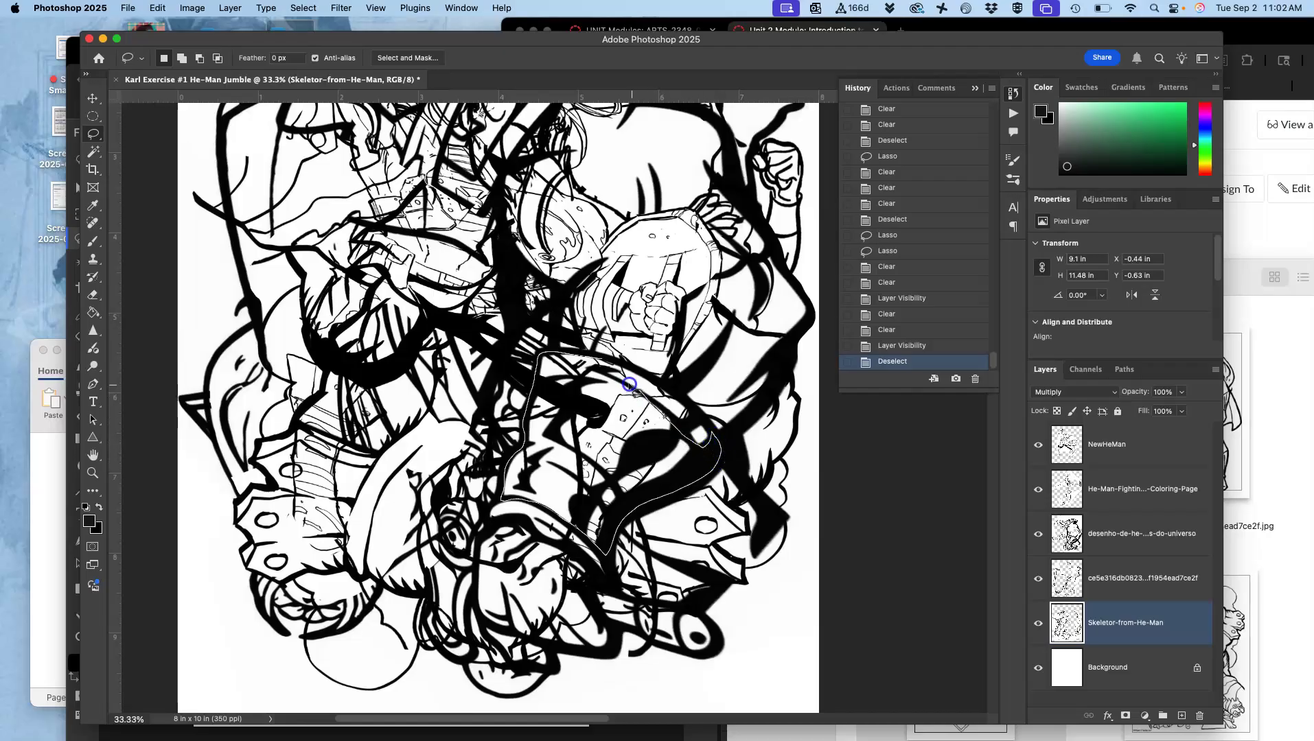
drag(622, 377, 626, 379)
key(Delete)
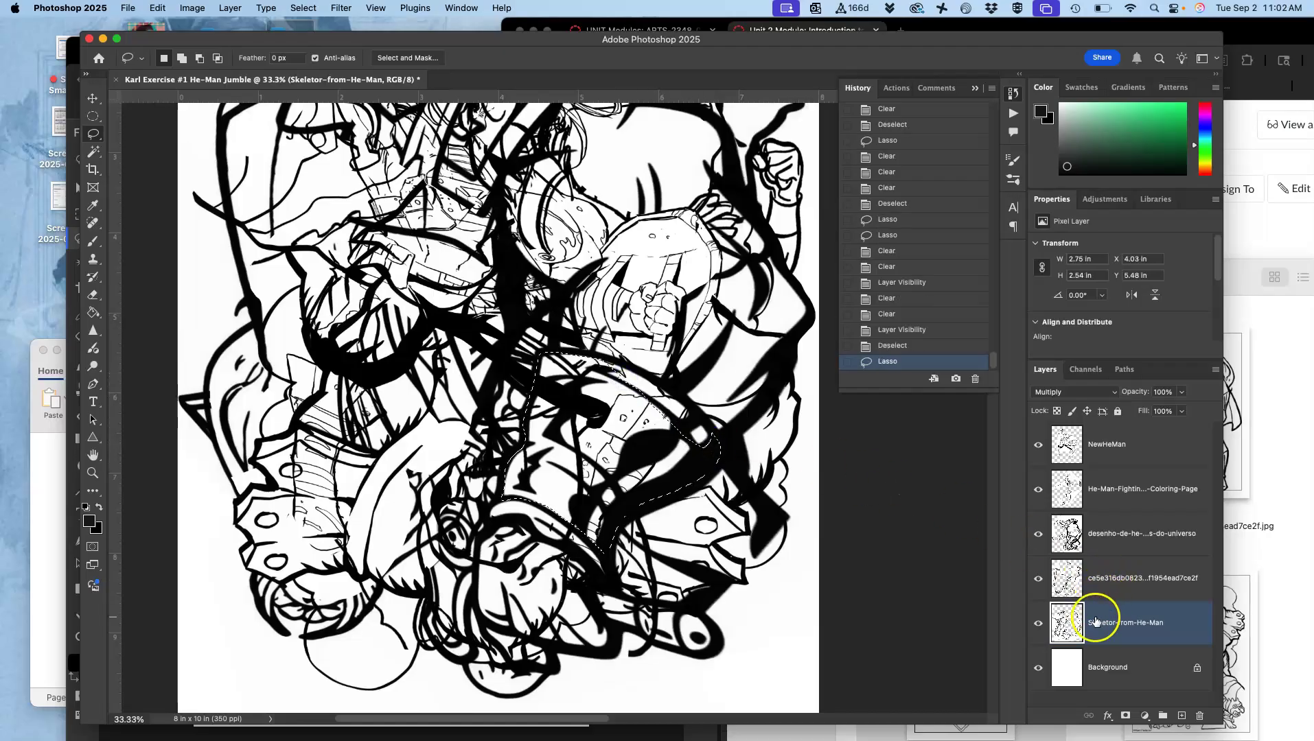
click(1104, 582)
key(Delete)
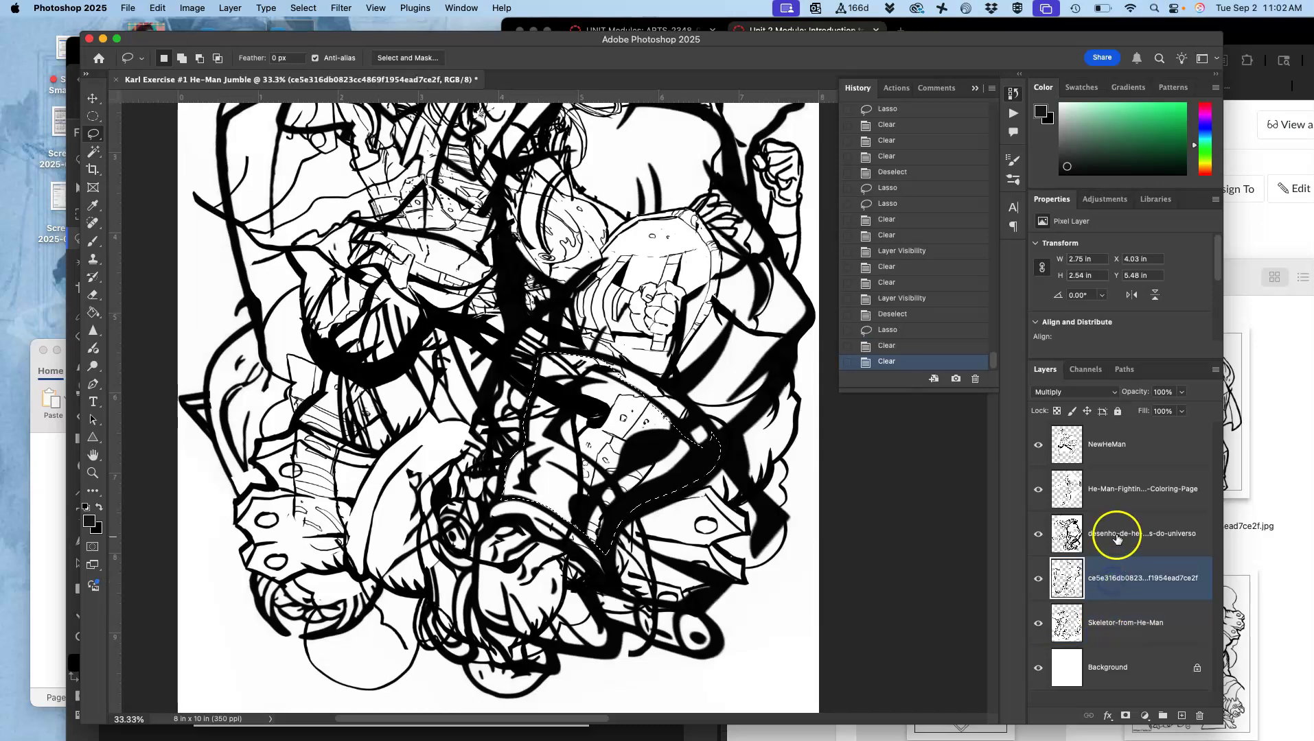
click(1112, 536)
key(Delete)
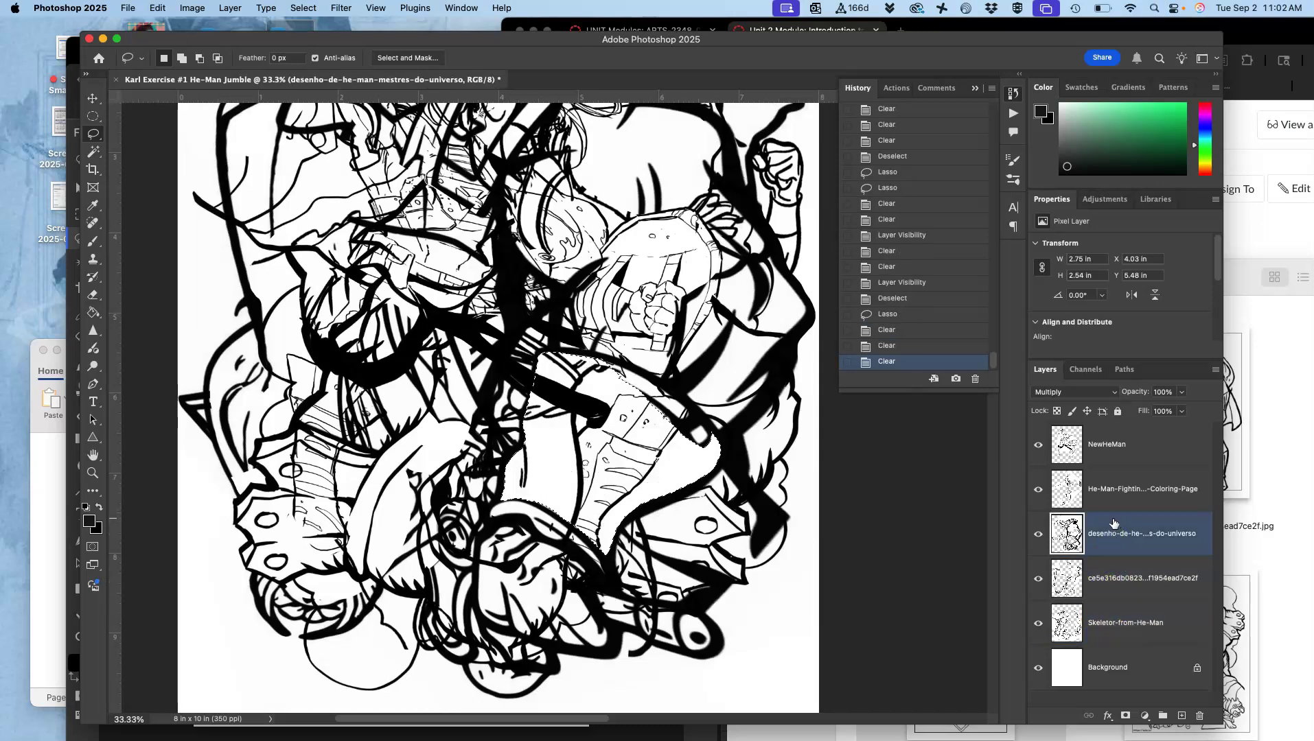
key(ctrl+z)
Step: Clear the lassoed boot area from the He-Man-Fighting-With-Sword-Coloring-Page and NewHeMan layers and deselect
click(1122, 488)
key(Delete)
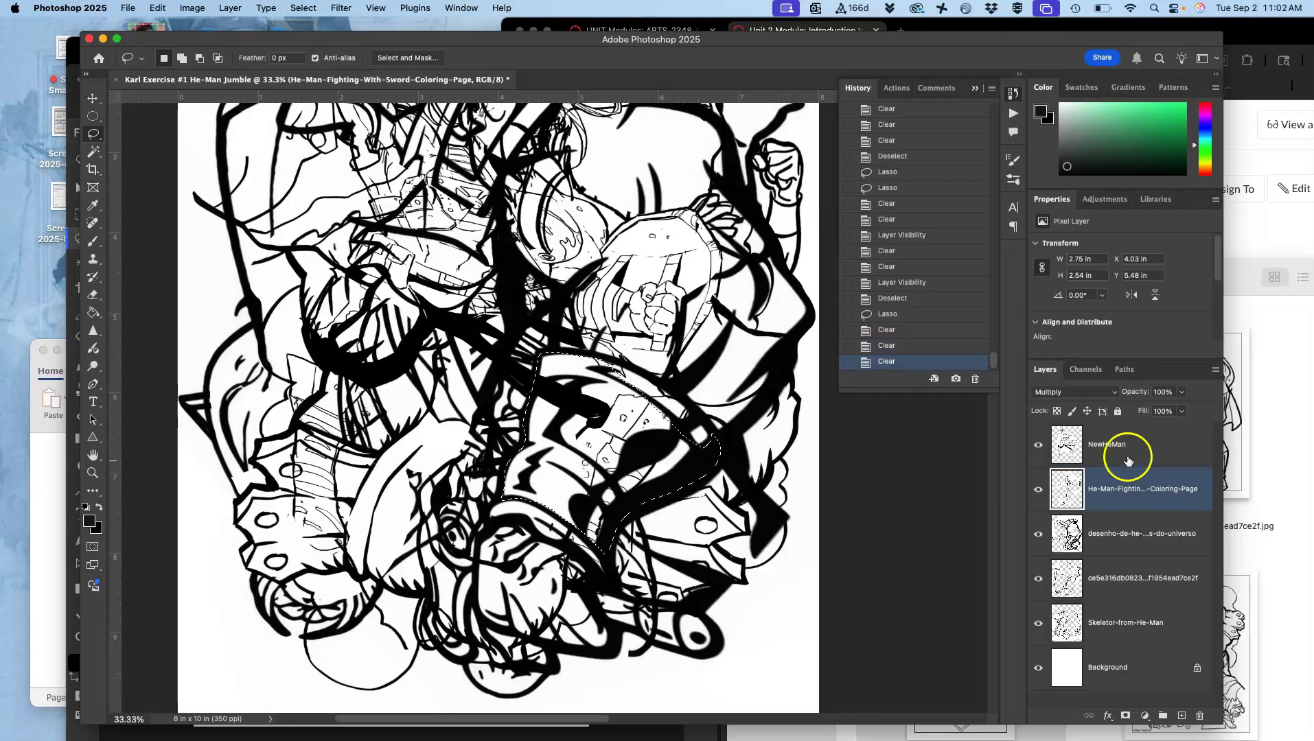
click(1128, 458)
key(Delete)
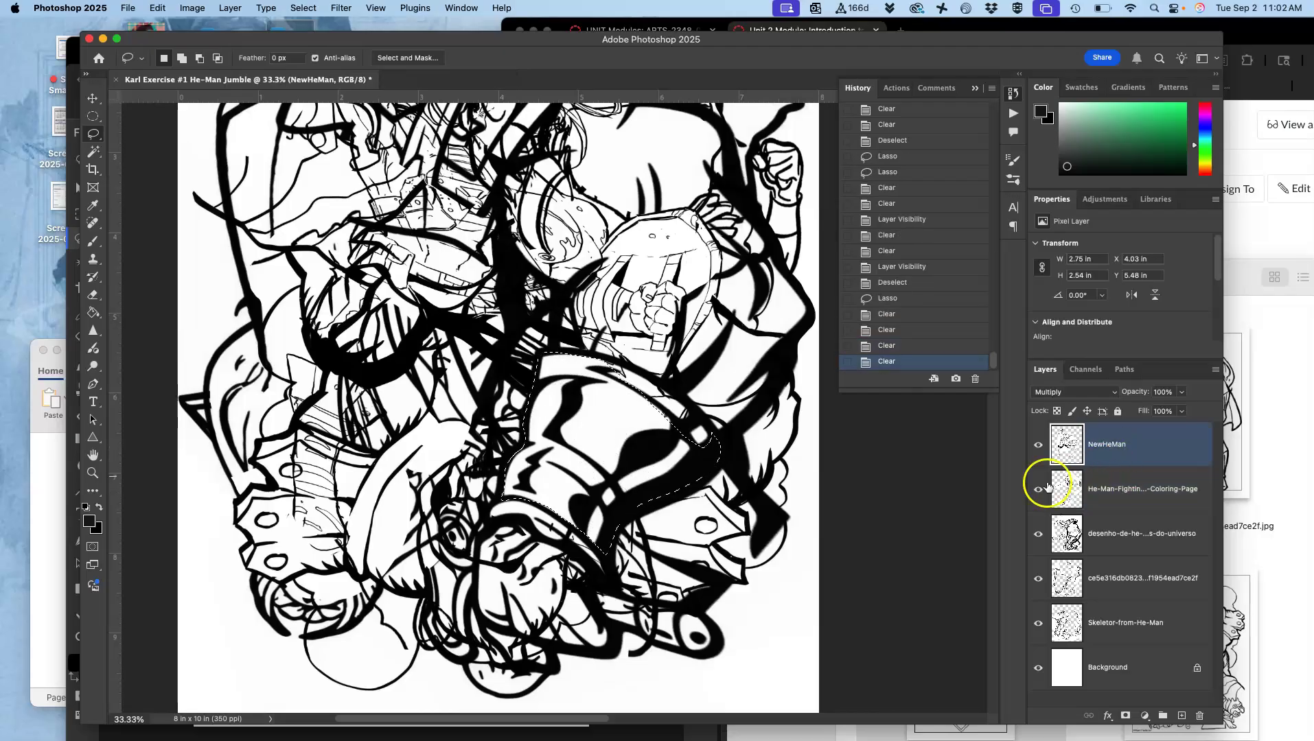
click(607, 481)
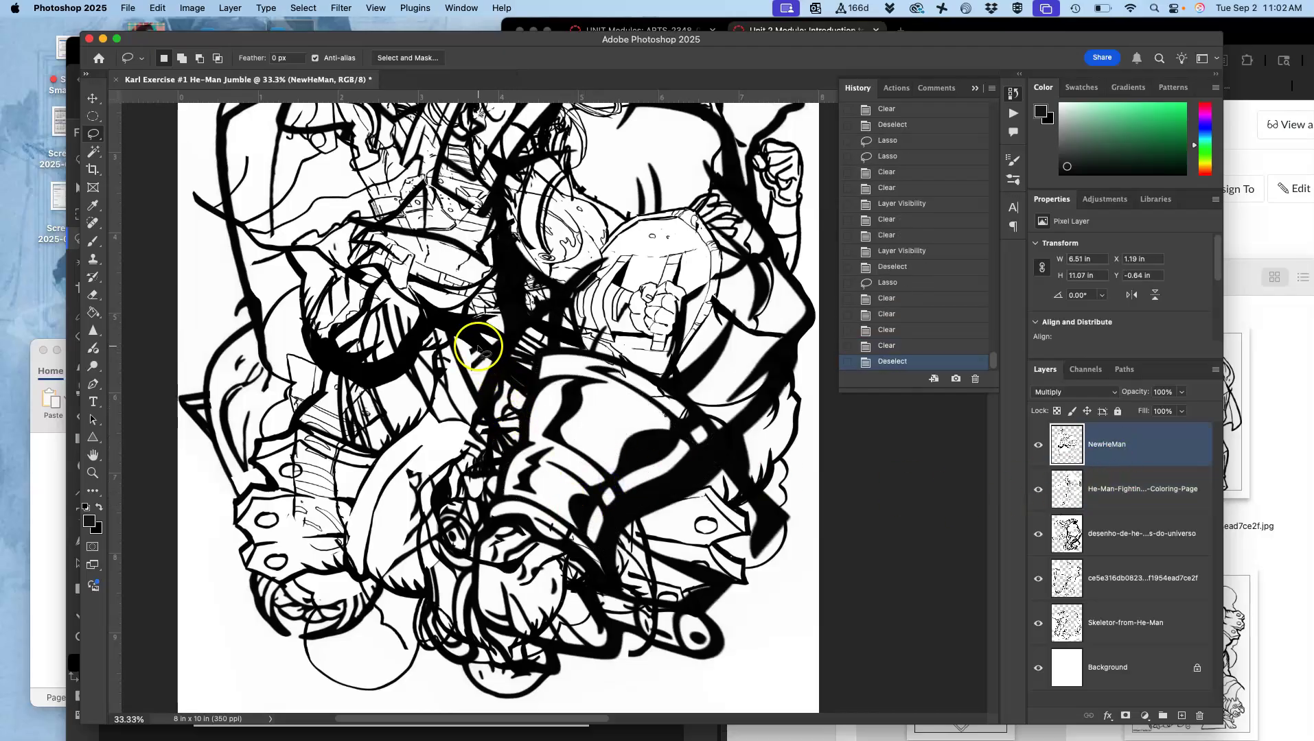
Step: Lasso the hatched area below the thick black curve and check the NewHeMan layer's part by hiding and showing it
drag(483, 352, 550, 424)
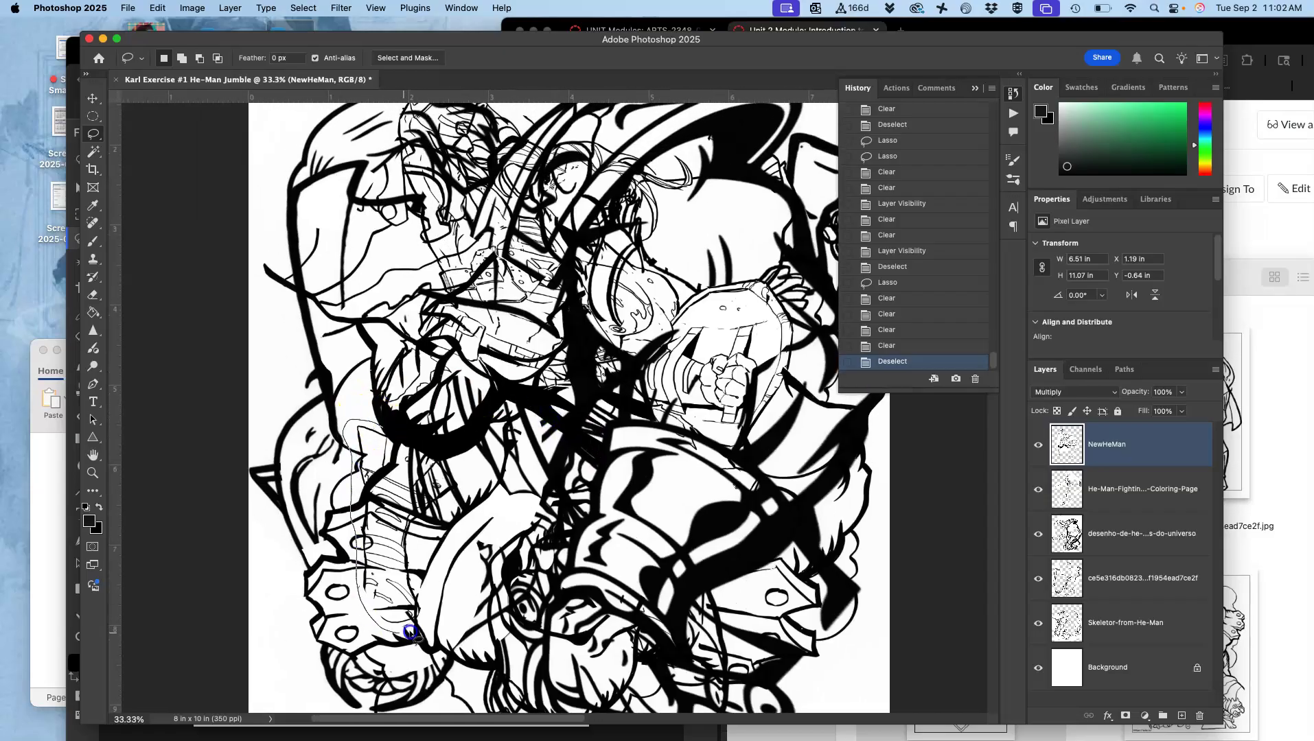
drag(432, 445, 432, 446)
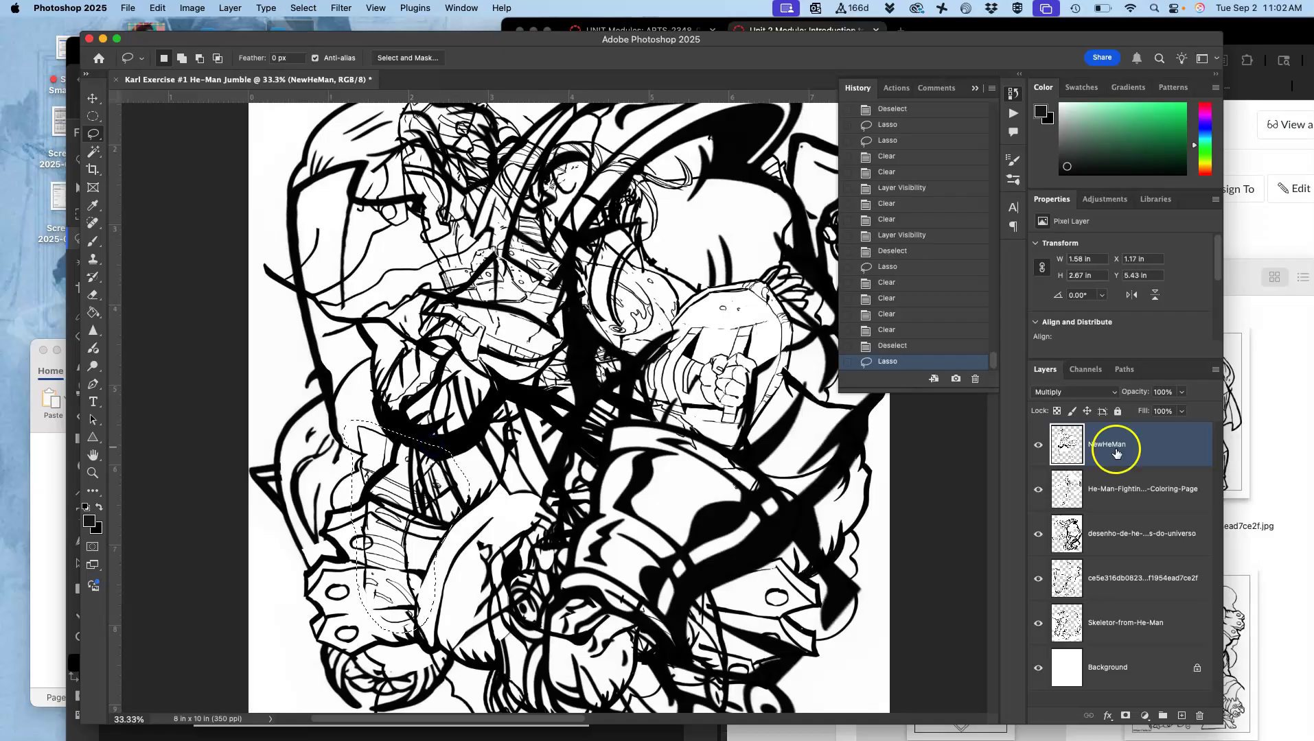
click(1039, 444)
click(1038, 444)
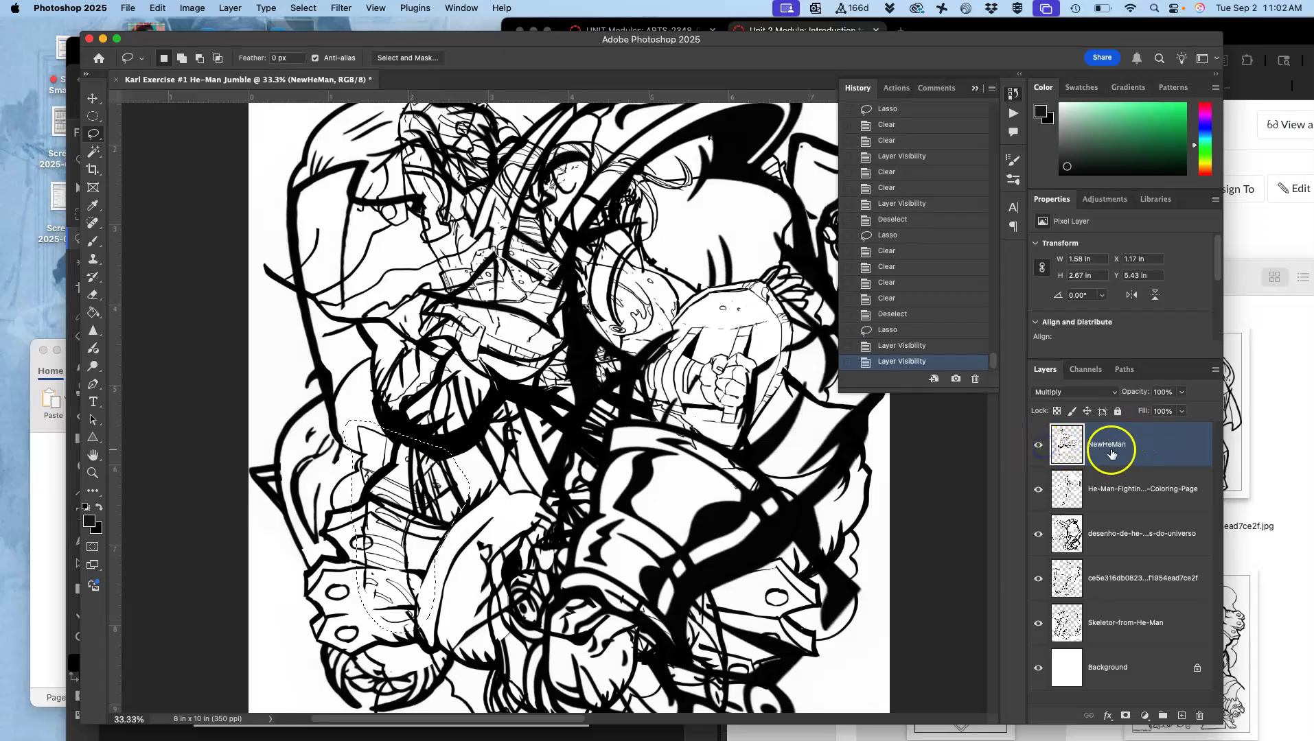
Step: Subtract the strip along the thick black curve from the selection, clear the remaining area from the NewHeMan layer and deselect
key(Delete)
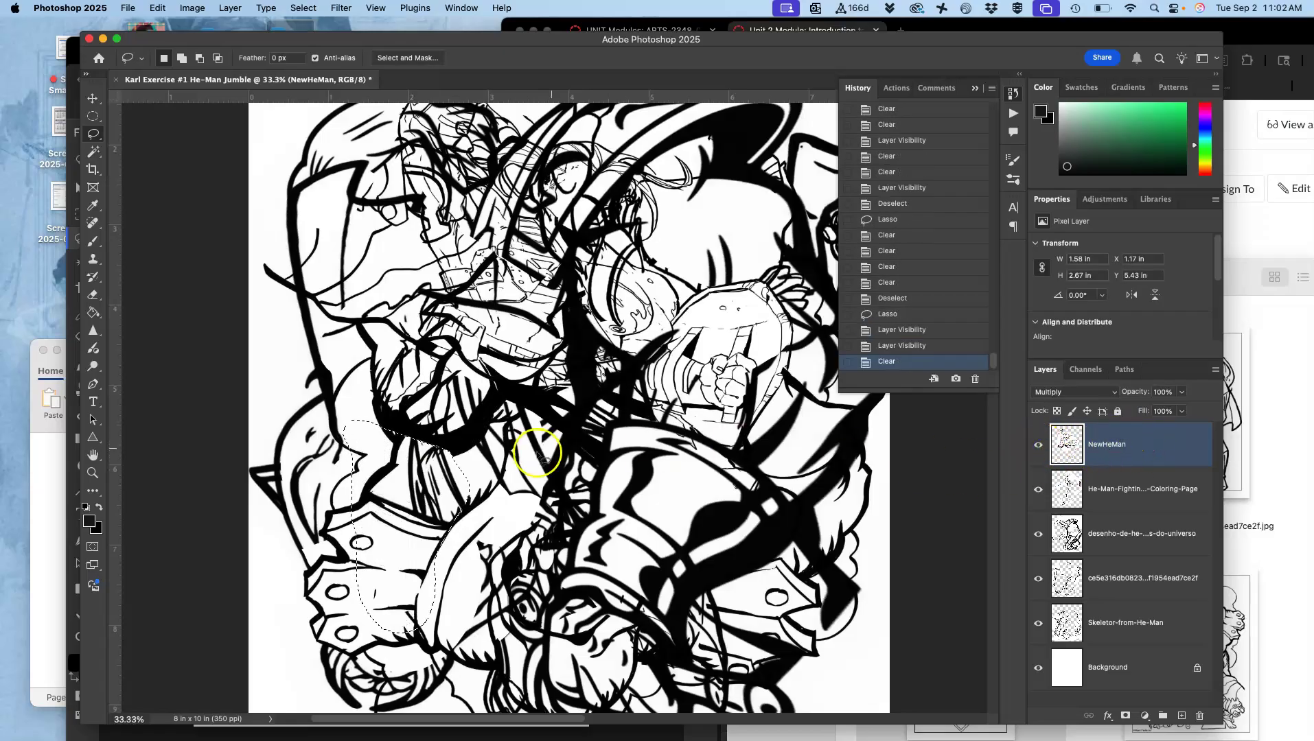
key(super+z)
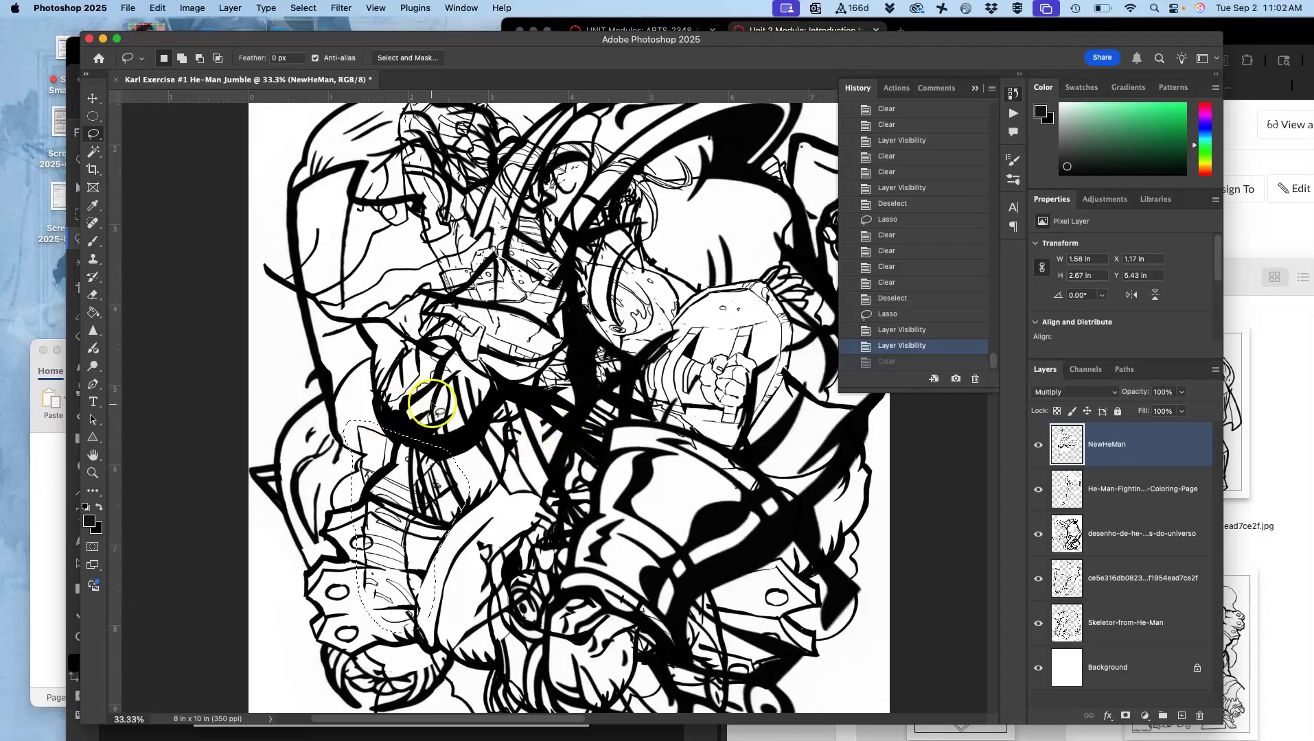
key(alt)
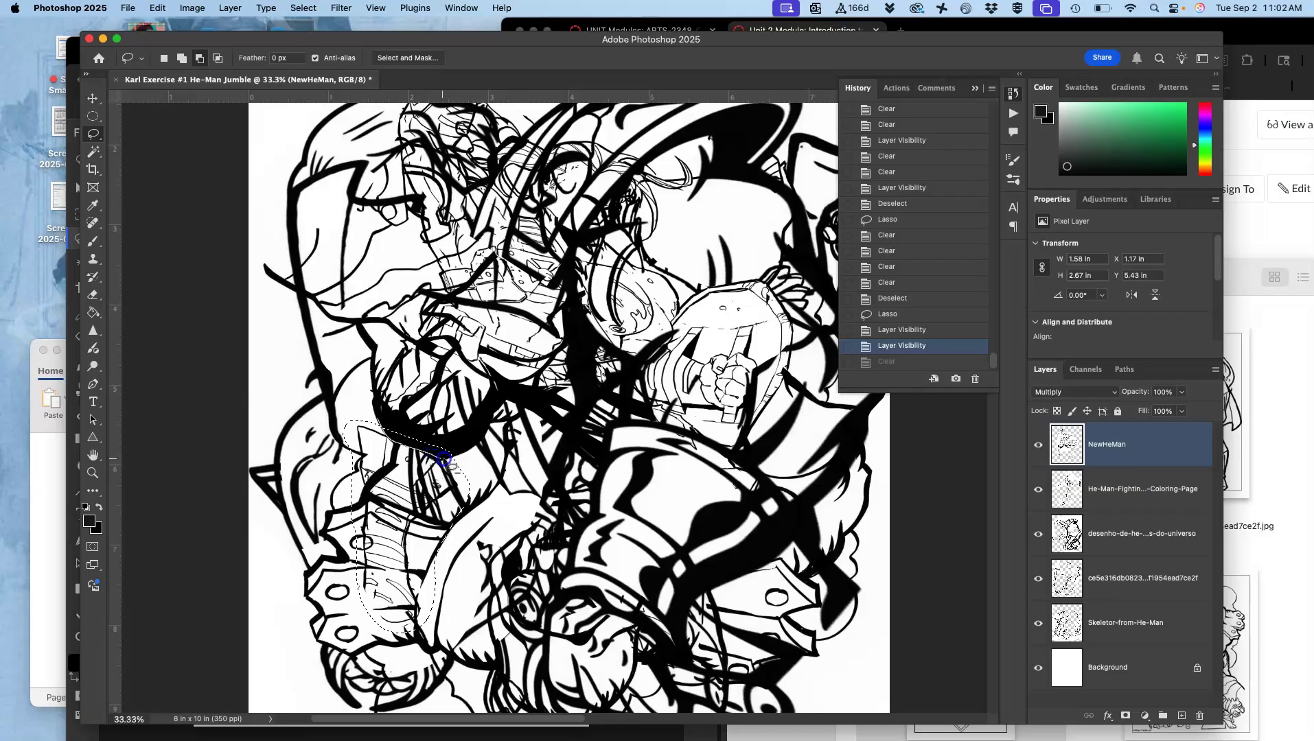
drag(472, 442, 455, 381)
key(Delete)
key(super+d)
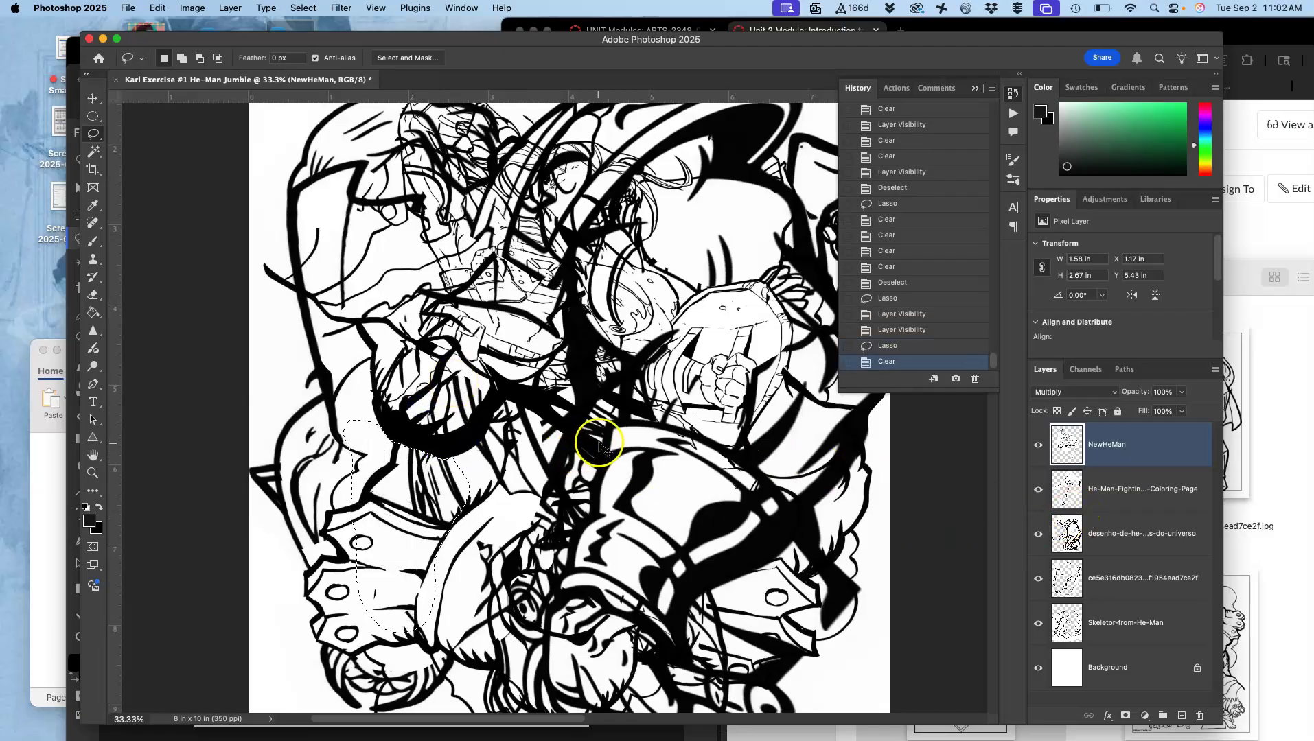
Step: Lasso the jumbled lines between the white curved shape and the banded boot and clear them from the desenho-de-he-man-mestres-do-universo layer
drag(604, 412, 468, 386)
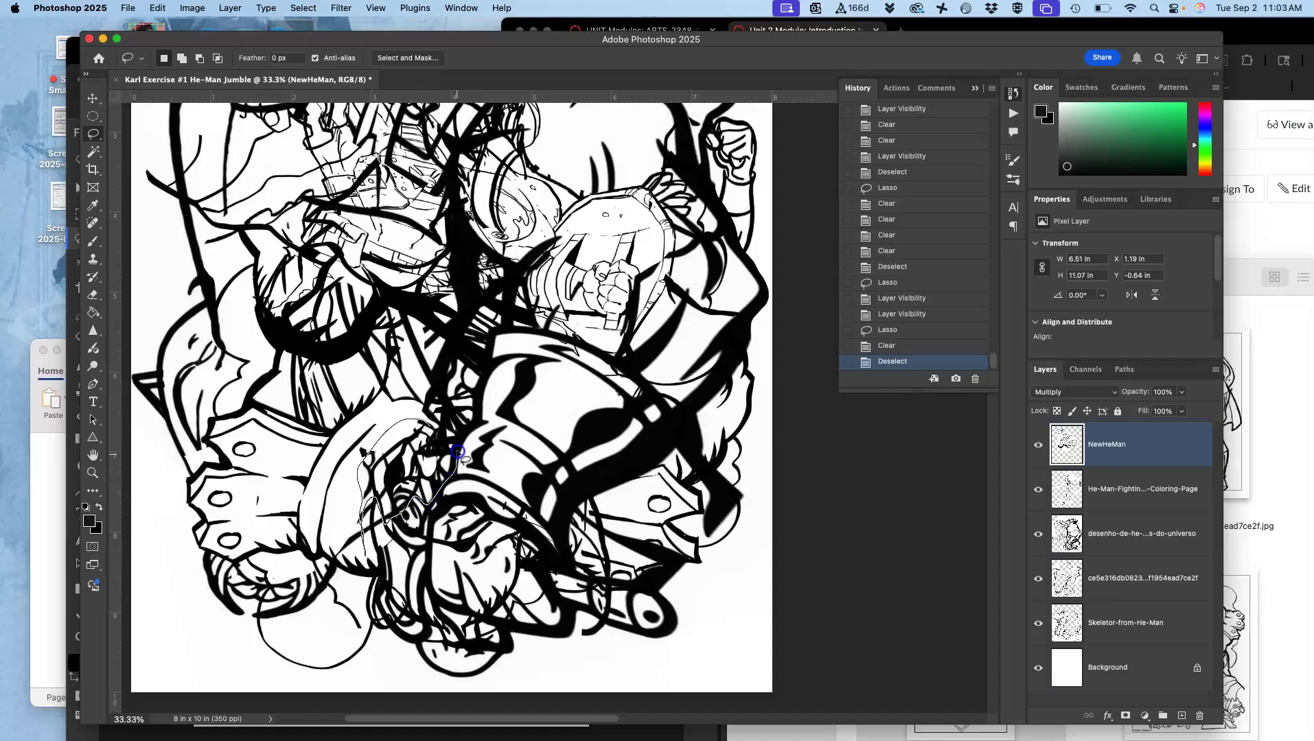
drag(449, 426, 430, 421)
click(1037, 444)
click(1038, 445)
click(1038, 489)
click(1038, 489)
click(1038, 534)
click(1038, 535)
click(1114, 536)
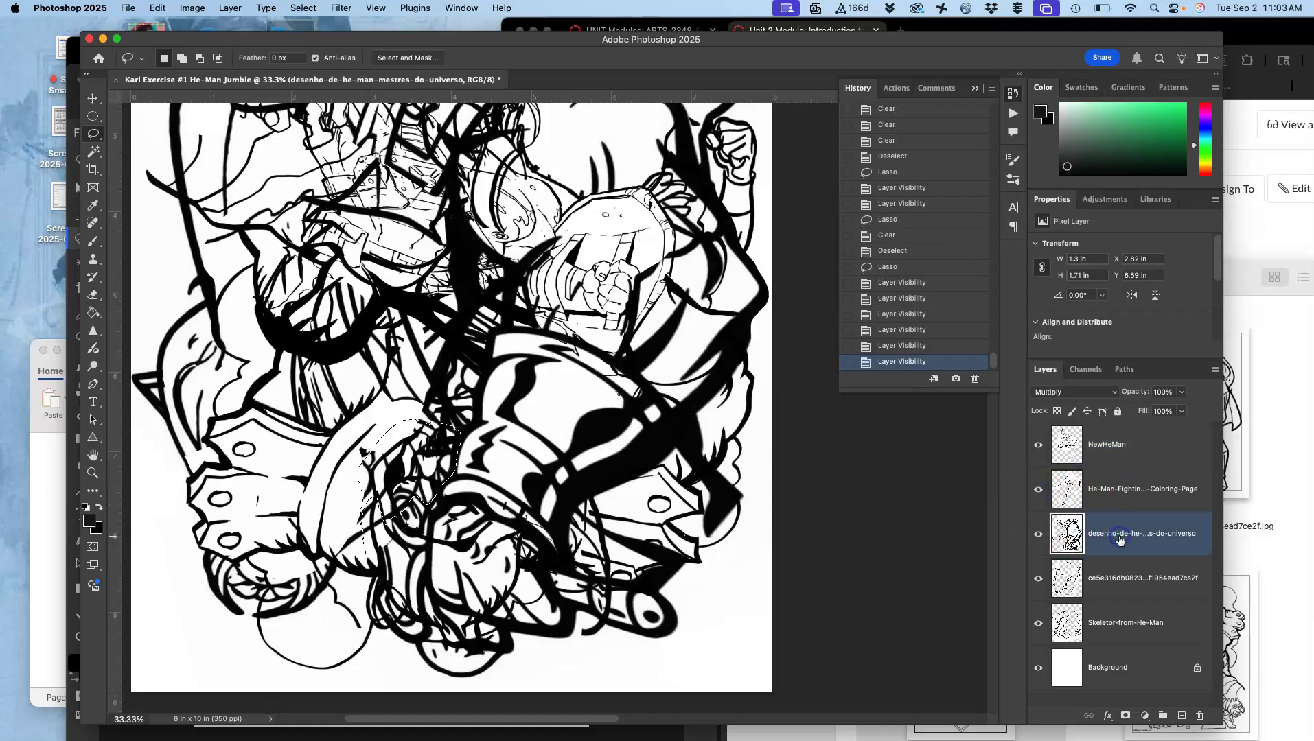
key(BackSpace)
Step: Check the ce5e316db0823 and Skeletor-from-He-Man layers by hiding and showing them, clear the lassoed area from Skeletor-from-He-Man and deselect
click(1037, 579)
click(1038, 579)
click(1038, 624)
click(1038, 623)
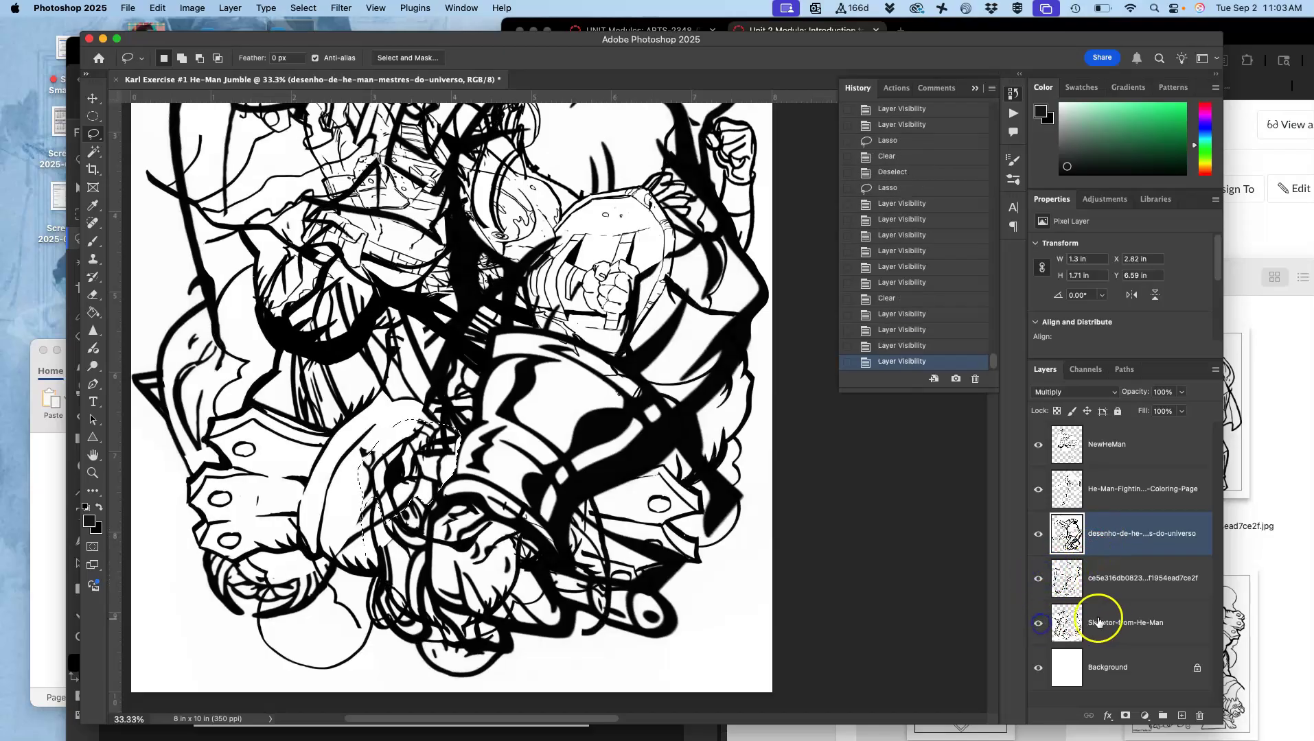
click(1095, 612)
key(BackSpace)
key(super+d)
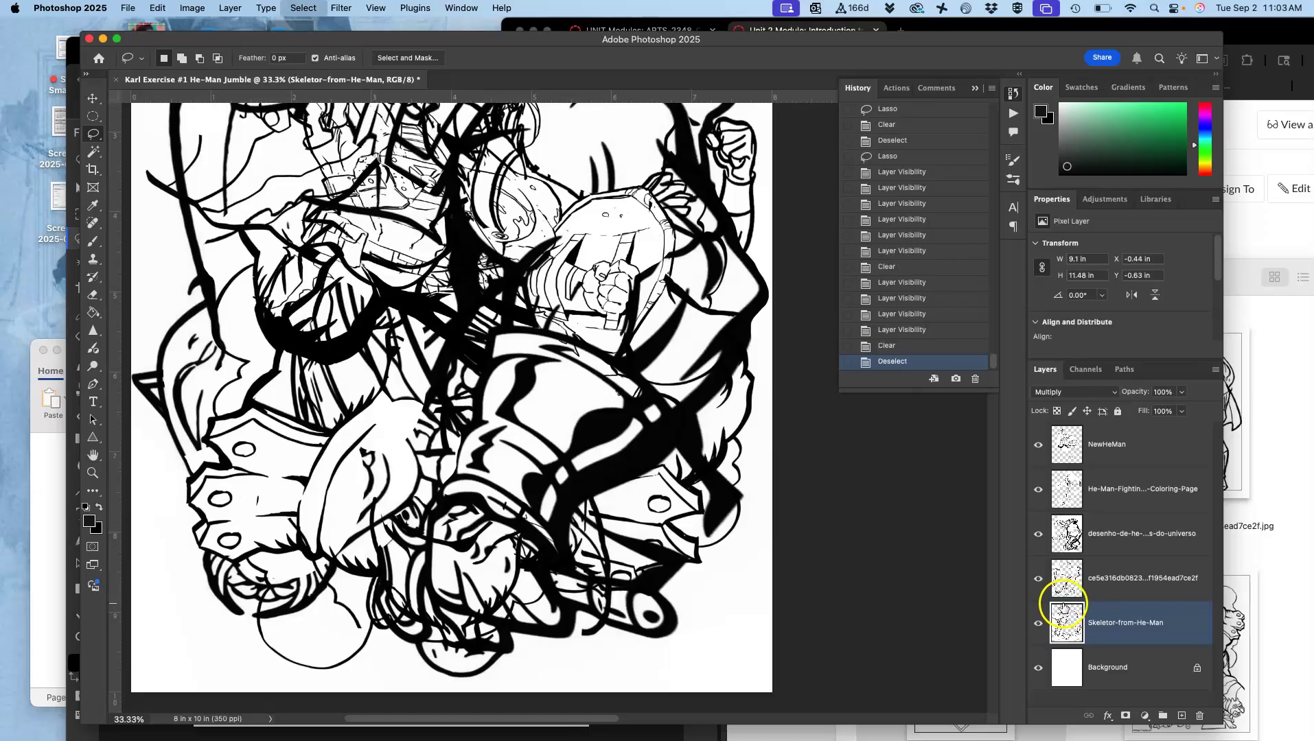
Step: Lasso the raised fist and arm overlapping the long-haired head, clear them from the NewHeMan layer and deselect
drag(546, 439, 589, 323)
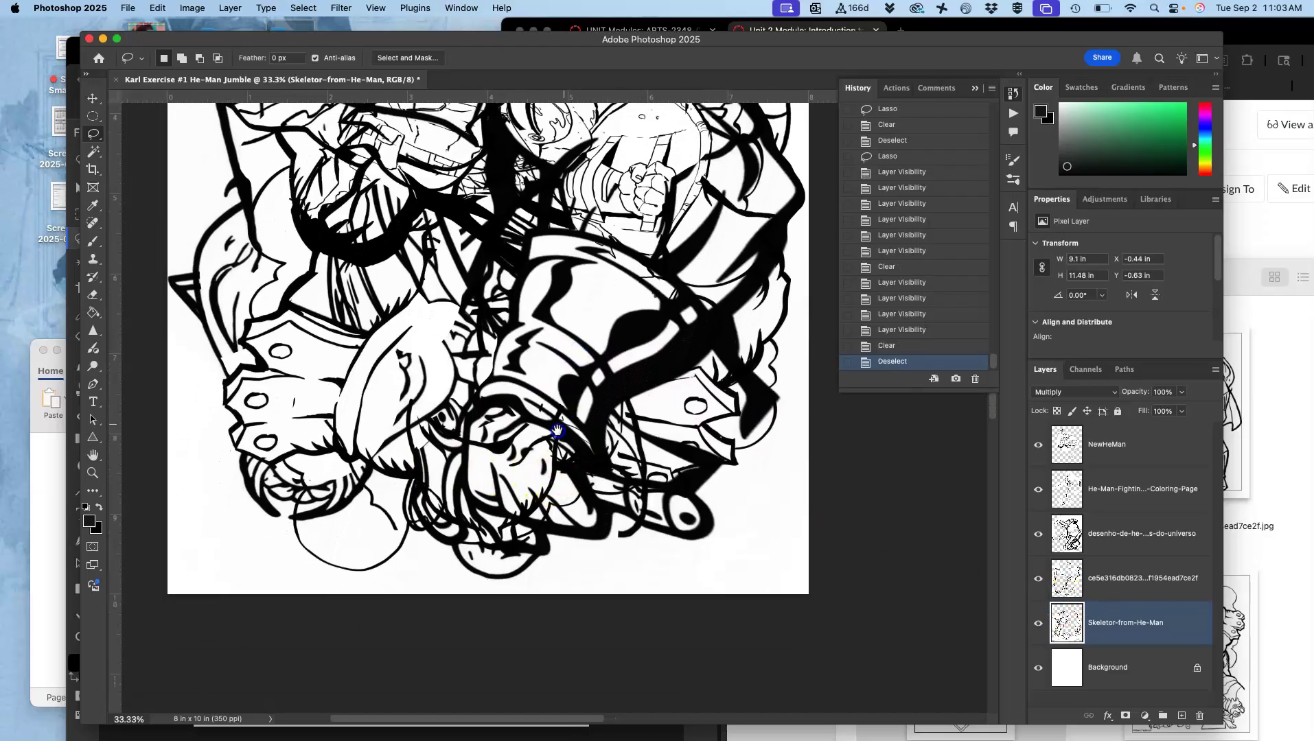
scroll(557, 434, up, 10)
scroll(527, 544, up, 3)
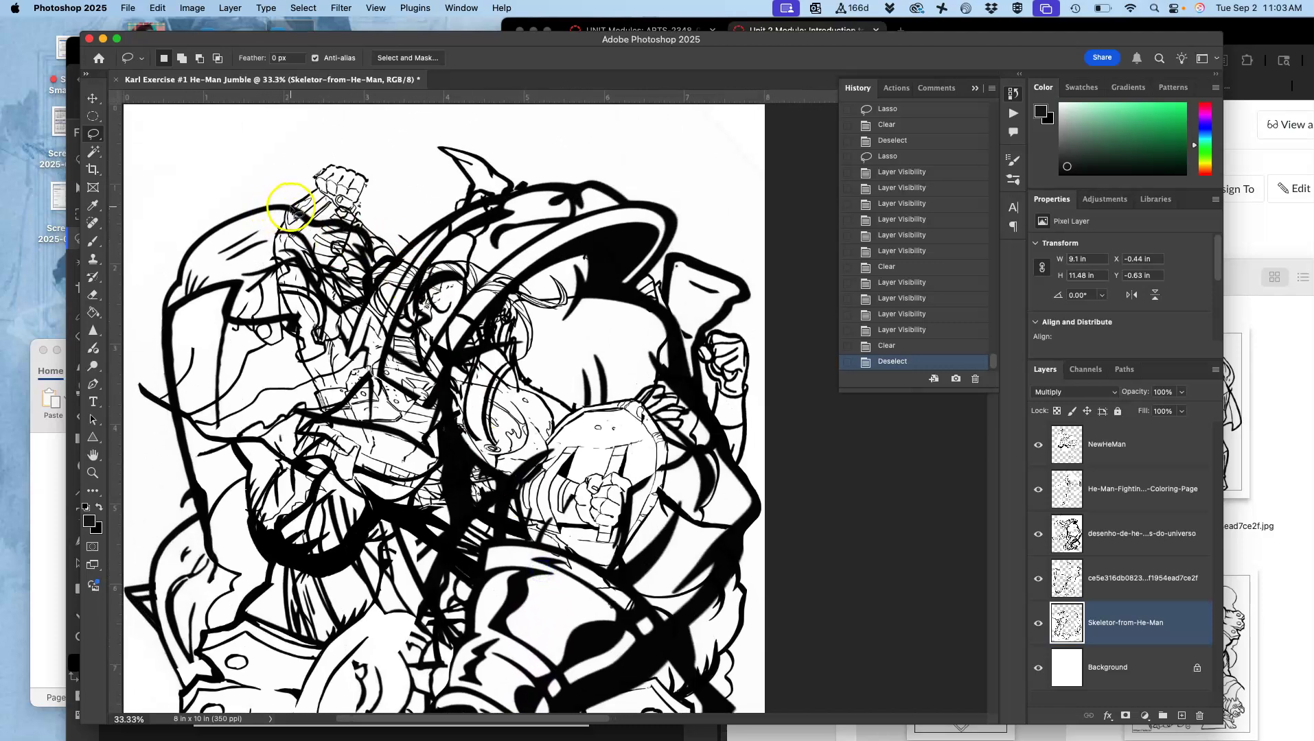
mouse_move(285, 199)
mouse_down()
mouse_move(318, 152)
mouse_move(362, 147)
mouse_up()
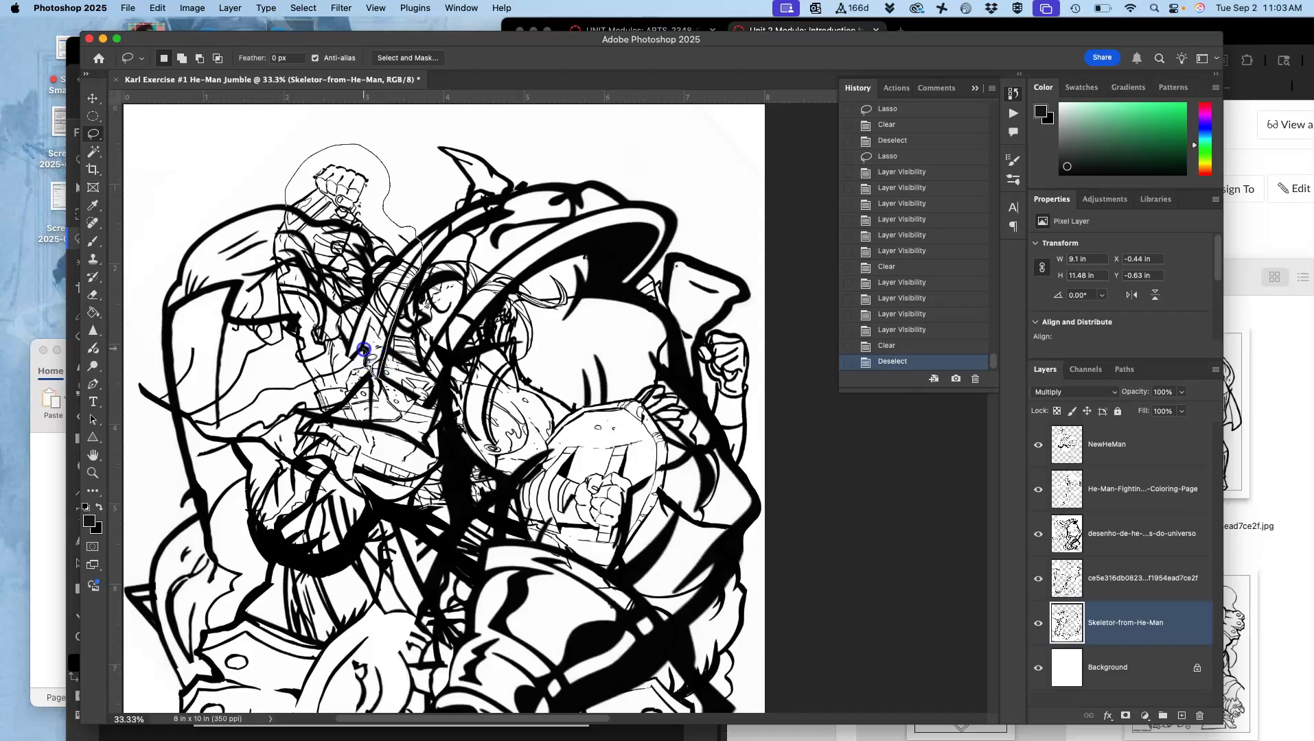
drag(256, 203, 264, 195)
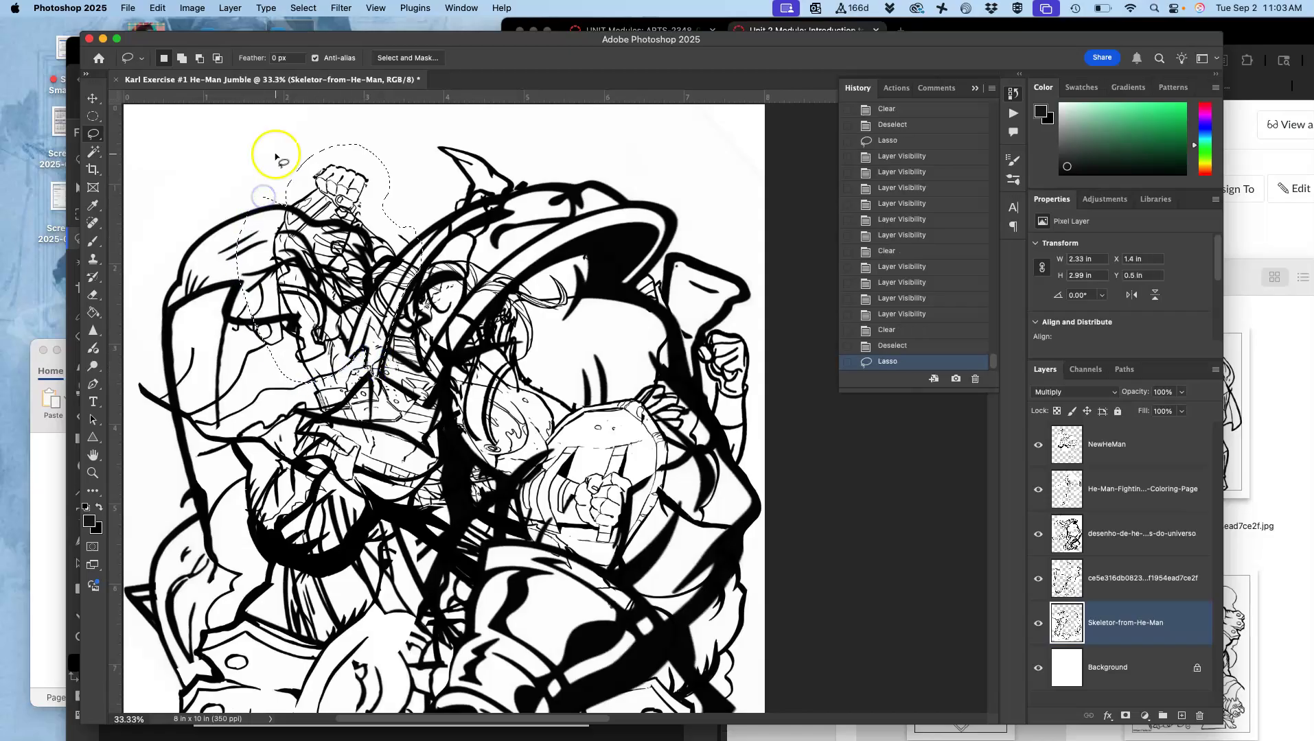
click(1114, 451)
click(1038, 446)
click(1038, 446)
key(Delete)
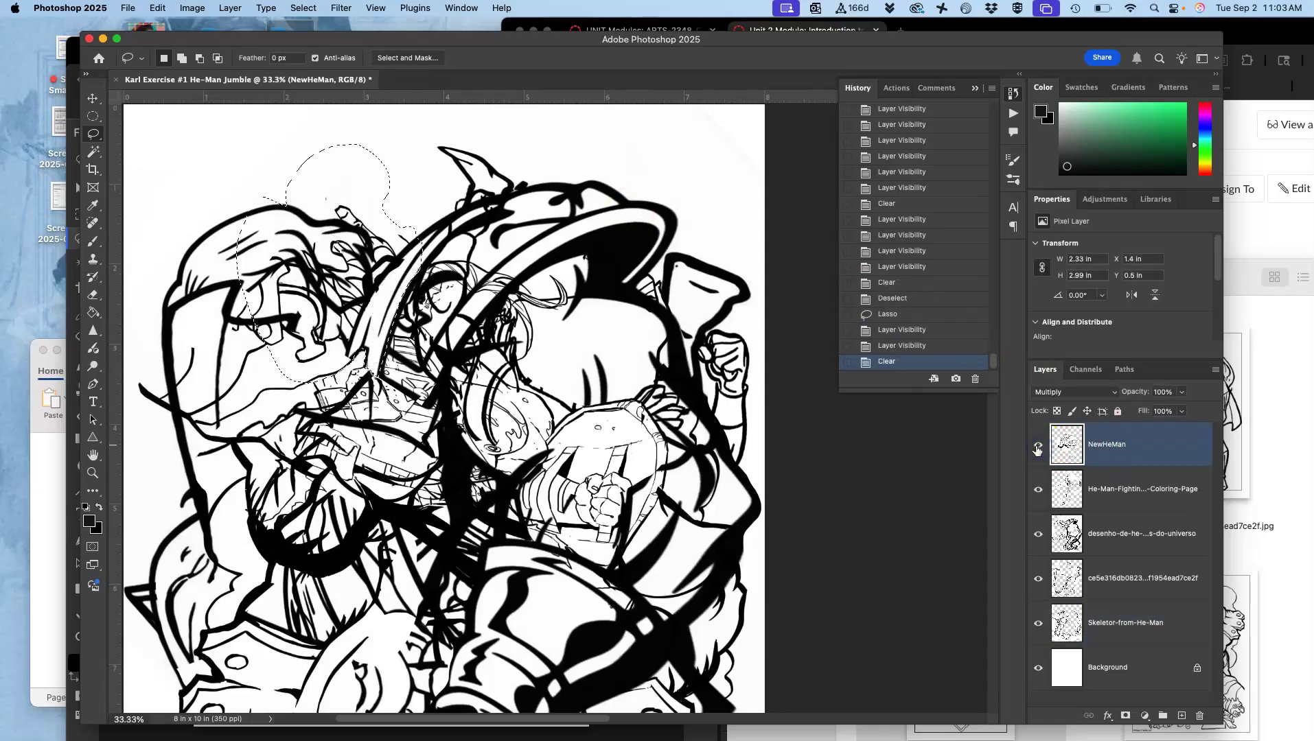
click(521, 337)
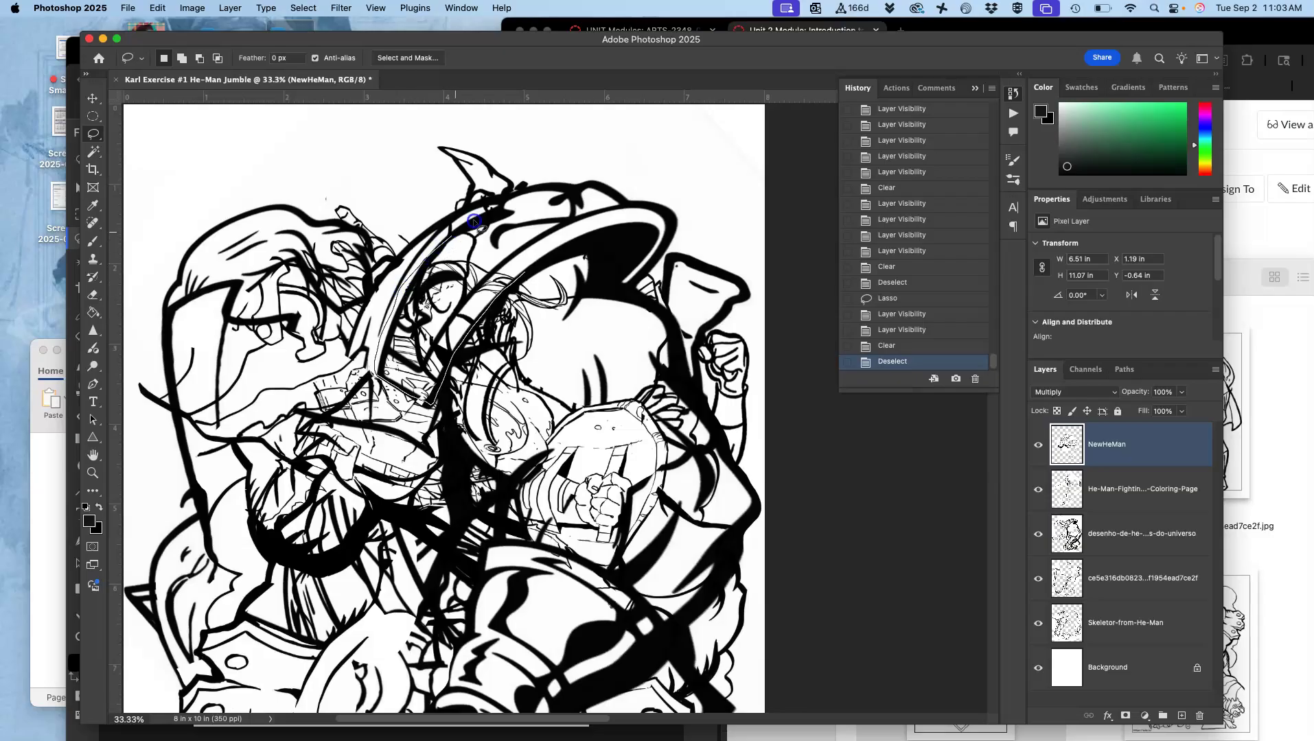
Step: Lasso the inside of the large curved band, clear it from the NewHeMan and He-Man-Fighting-With-Sword-Coloring-Page layers and deselect
drag(601, 213, 599, 214)
key(Delete)
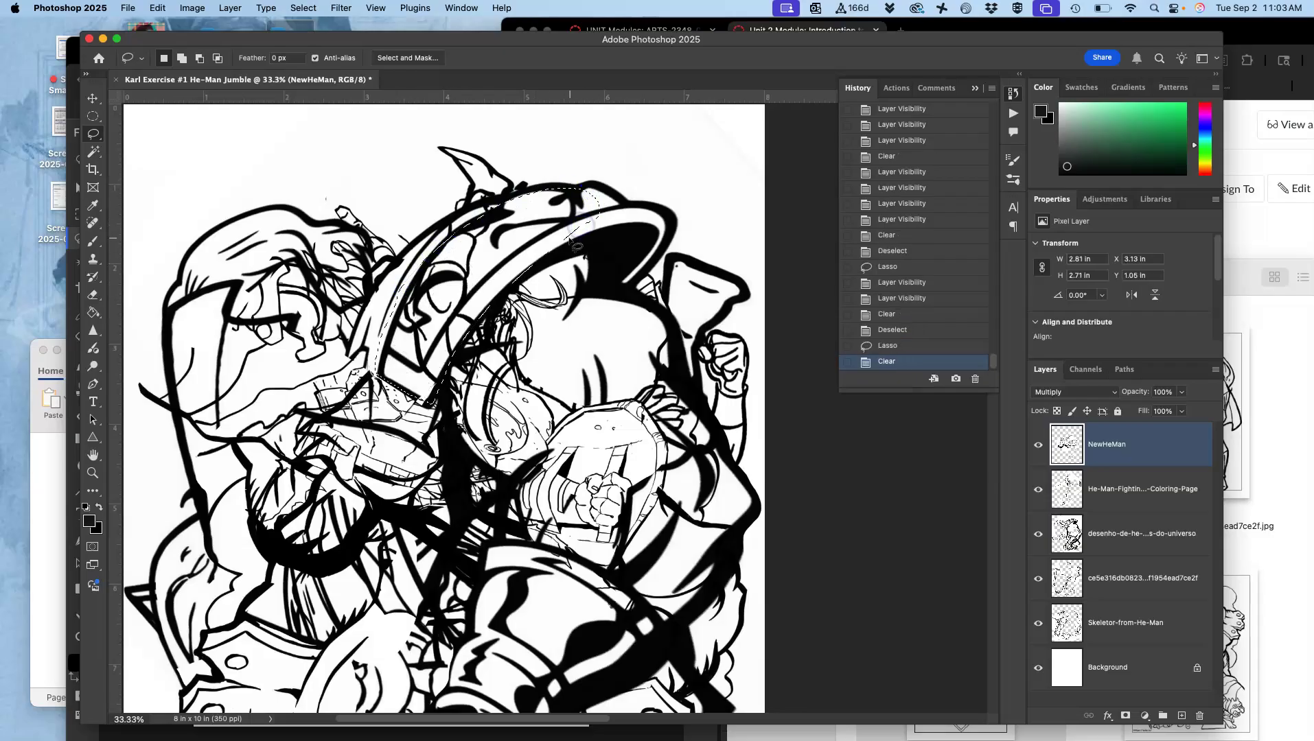
click(1038, 489)
click(1038, 489)
click(1105, 499)
key(Delete)
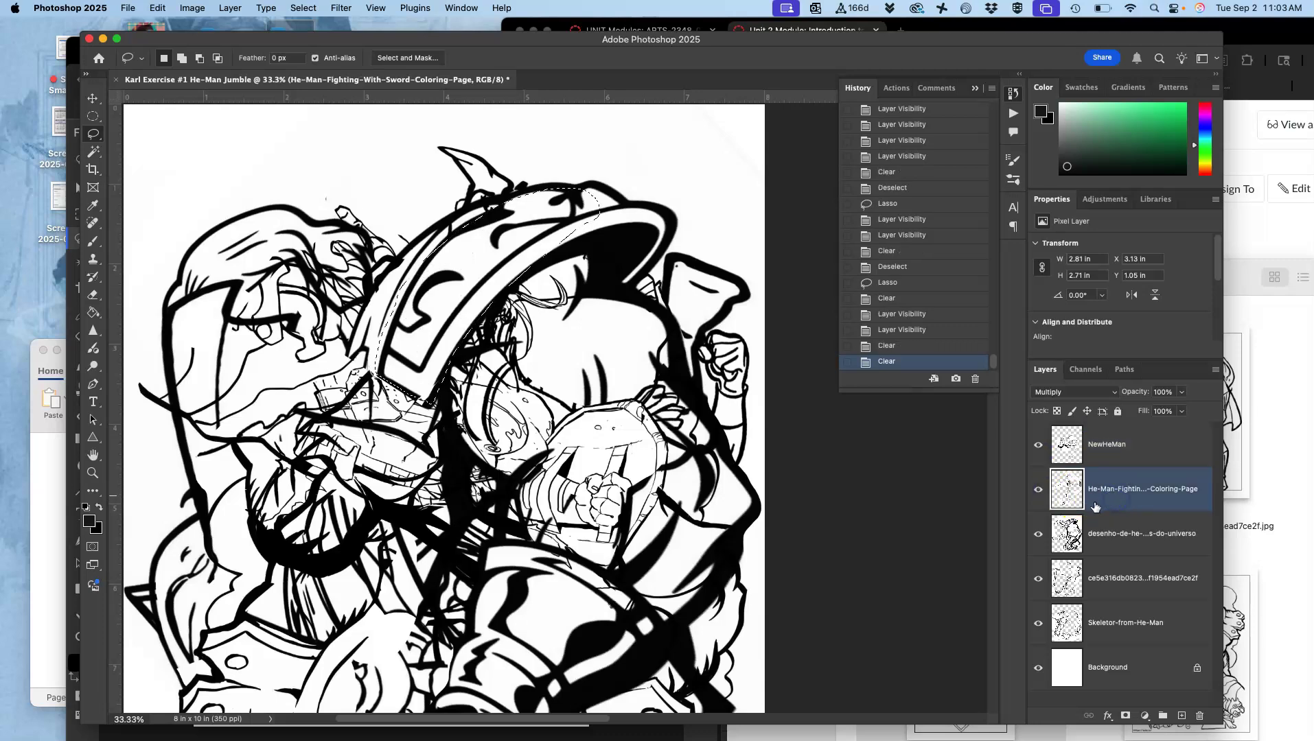
click(553, 513)
Step: Lasso the rounded shape below the curved band's lower end, check which layer holds the stray lines, clear them from NewHeMan and deselect
scroll(552, 511, down, 5)
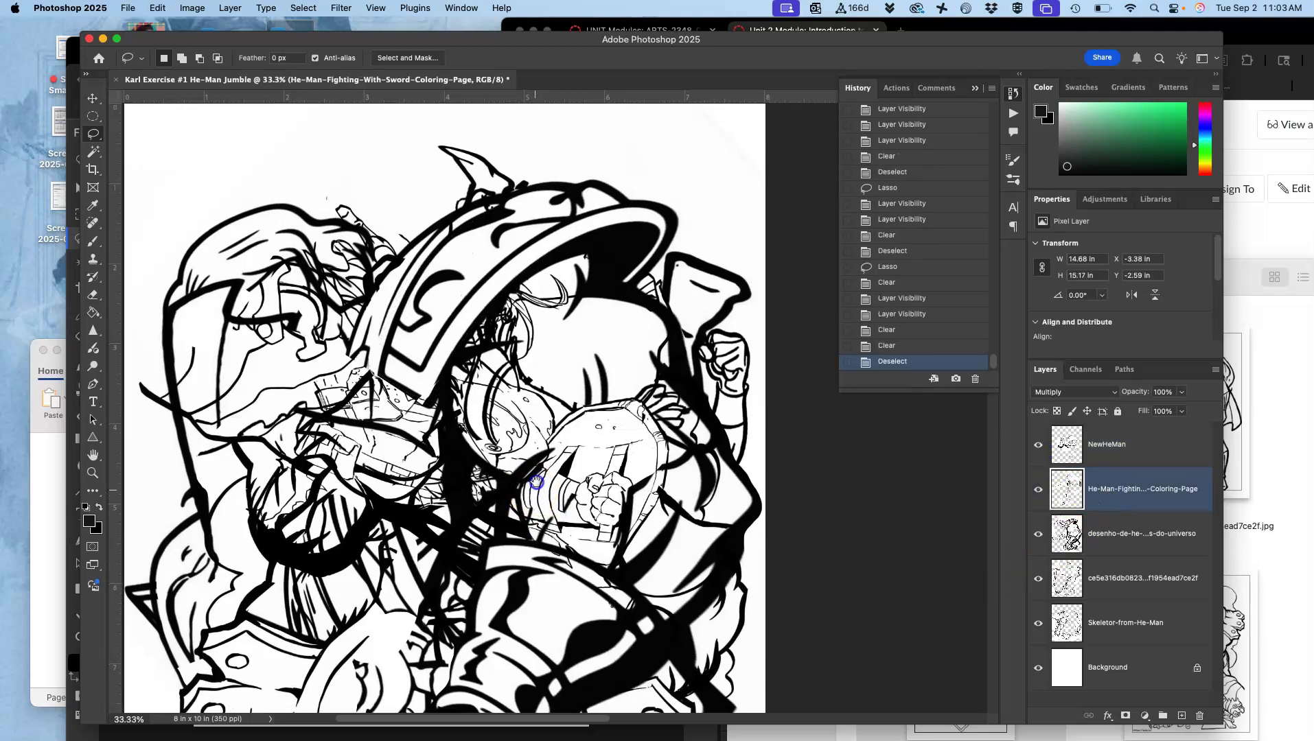
mouse_move(530, 263)
mouse_down()
mouse_move(464, 250)
mouse_move(465, 287)
mouse_move(515, 280)
mouse_move(546, 234)
mouse_move(540, 175)
mouse_up()
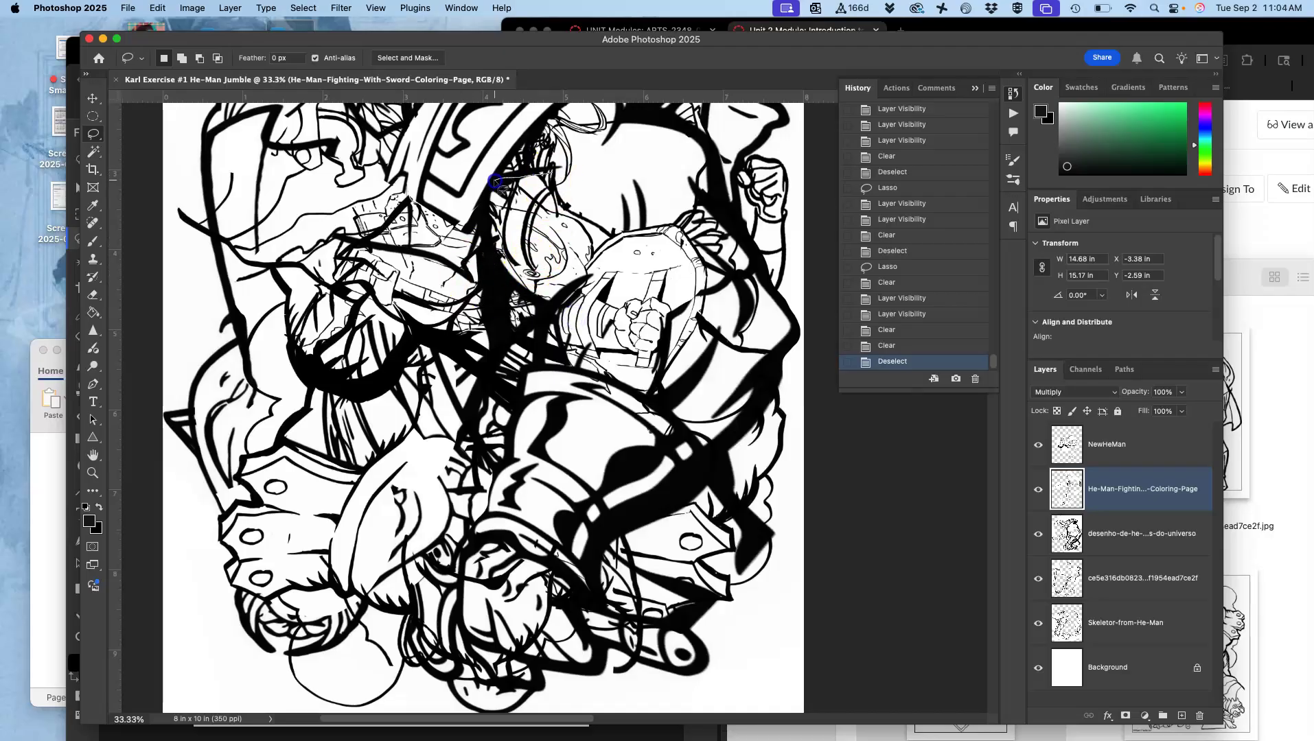
drag(569, 295, 608, 242)
drag(559, 199, 542, 175)
click(1037, 492)
click(1037, 491)
click(1037, 445)
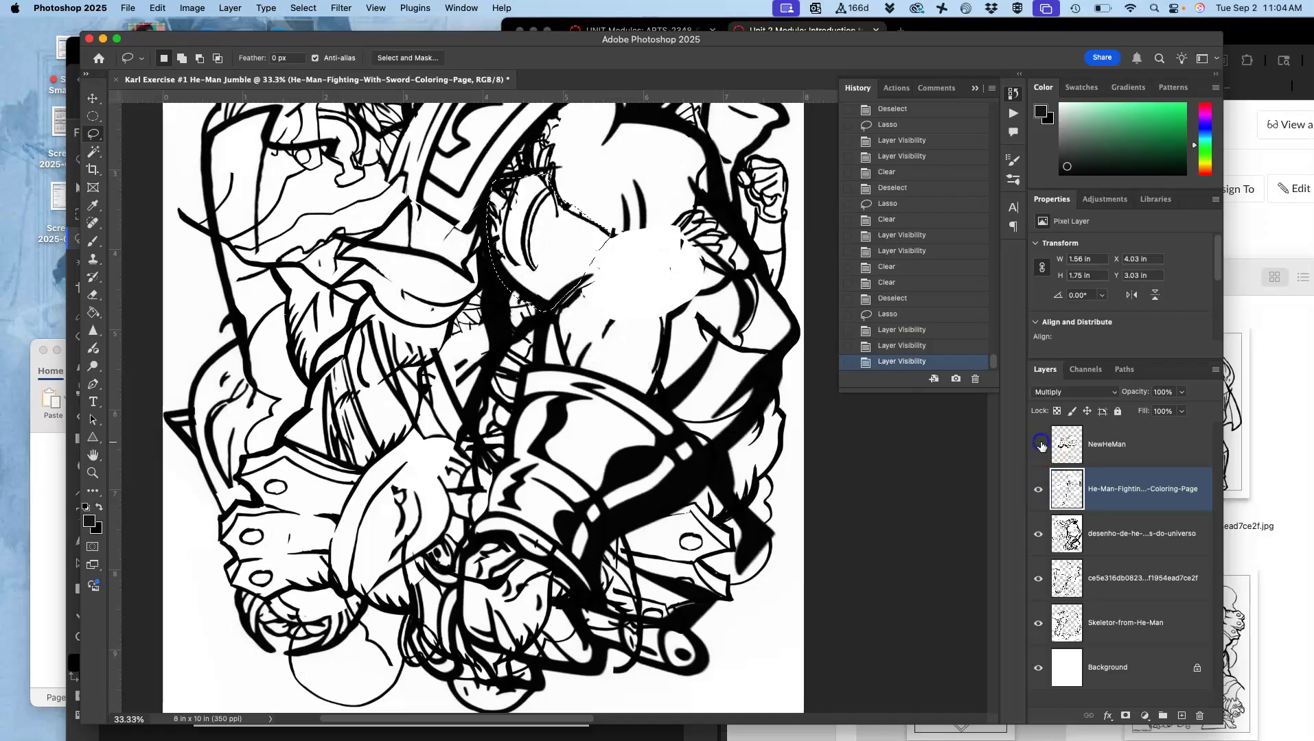
click(1037, 445)
click(1083, 451)
key(BackSpace)
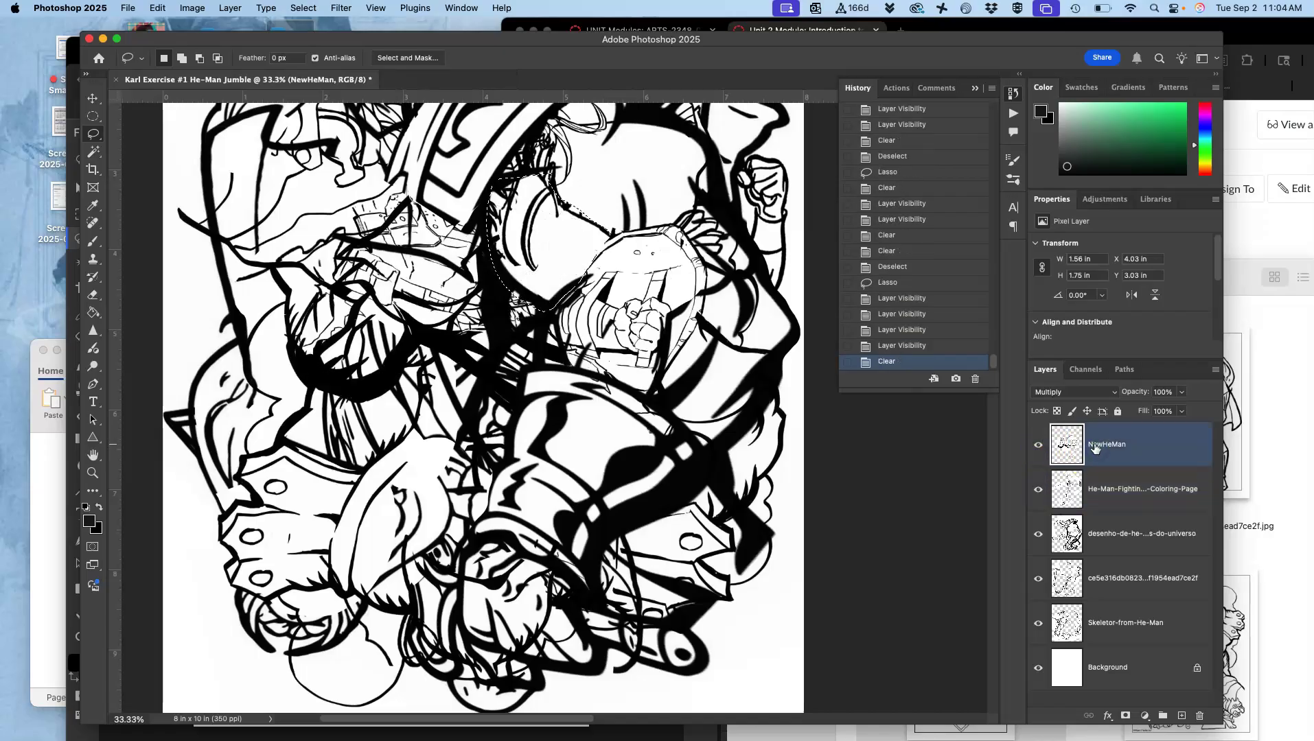
key(super+d)
Step: Lasso the jumbled lines inside the pointed white shape left of the thick black strokes, clear them from NewHeMan and deselect
drag(645, 472, 650, 512)
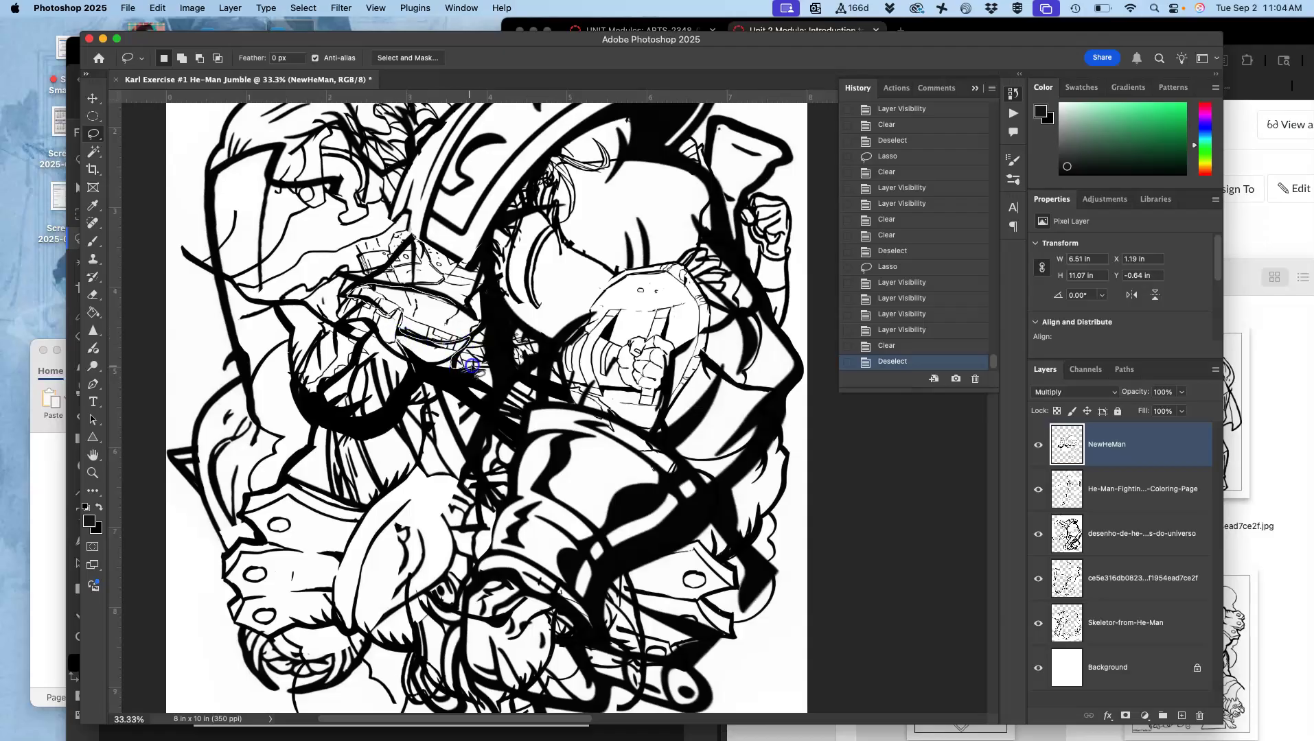
drag(490, 295, 490, 296)
key(Delete)
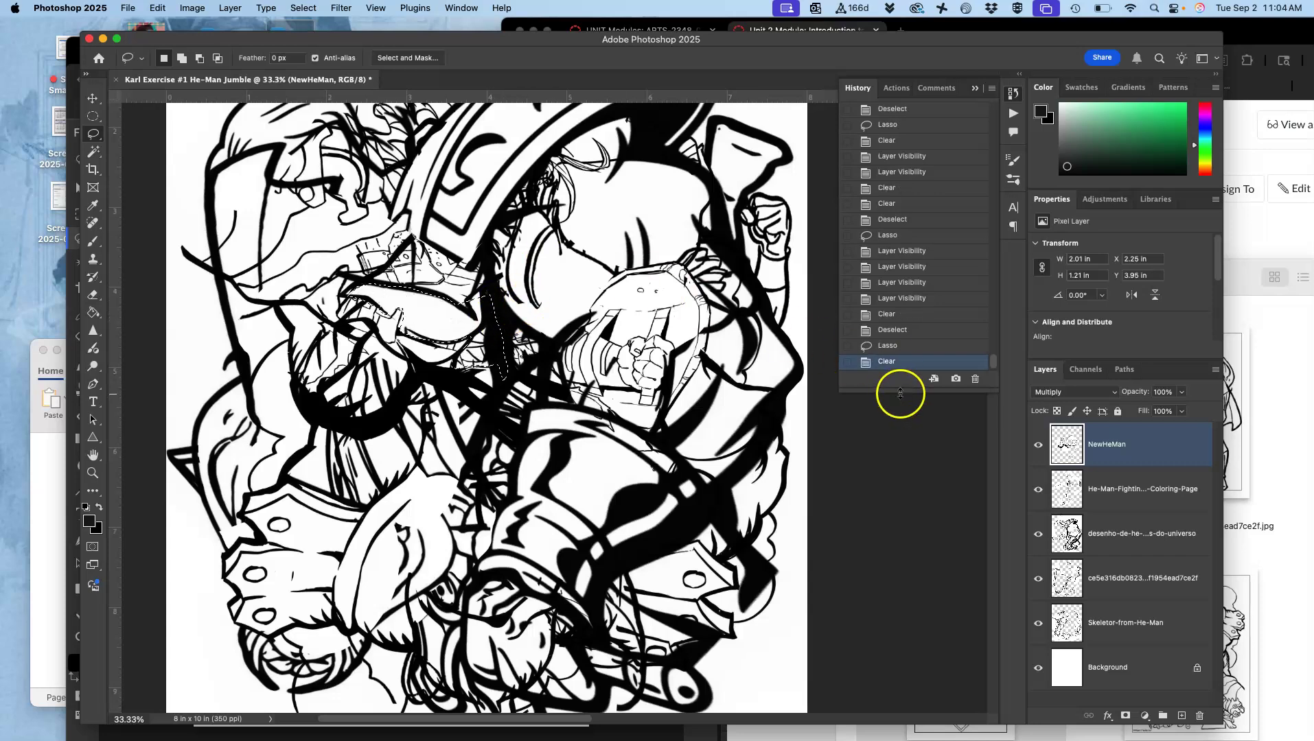
key(super+d)
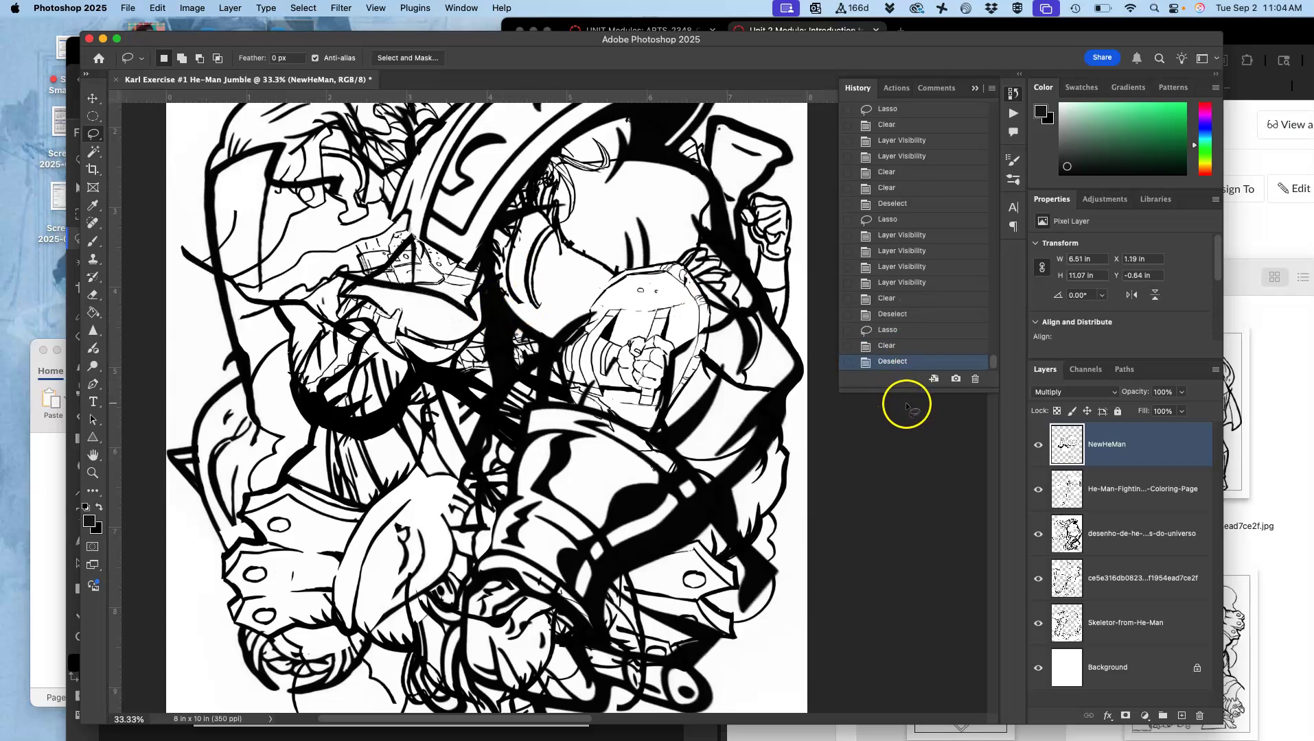
Step: Lasso the fist and sword handle inside the rounded shape above the banded boot, clear them from the NewHeMan layer and deselect
key(super+minus)
key(super+minus)
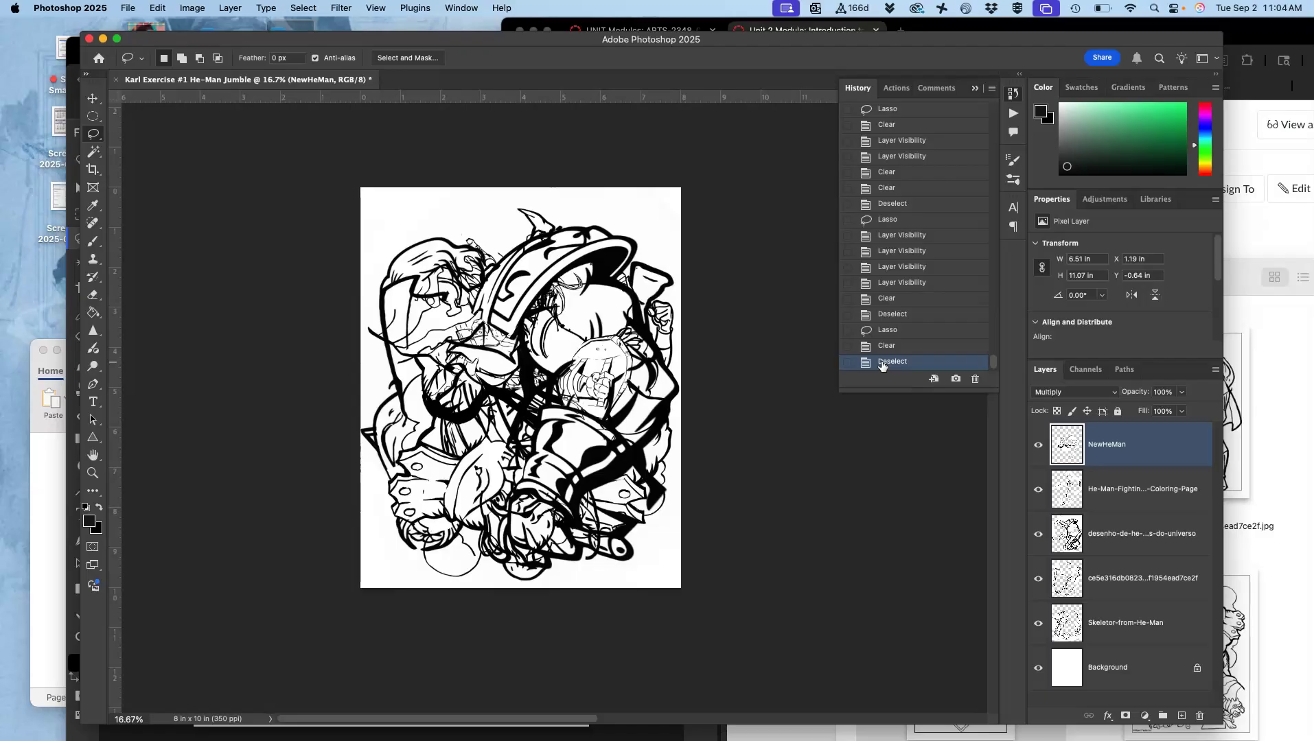
scroll(700, 380, up, 3)
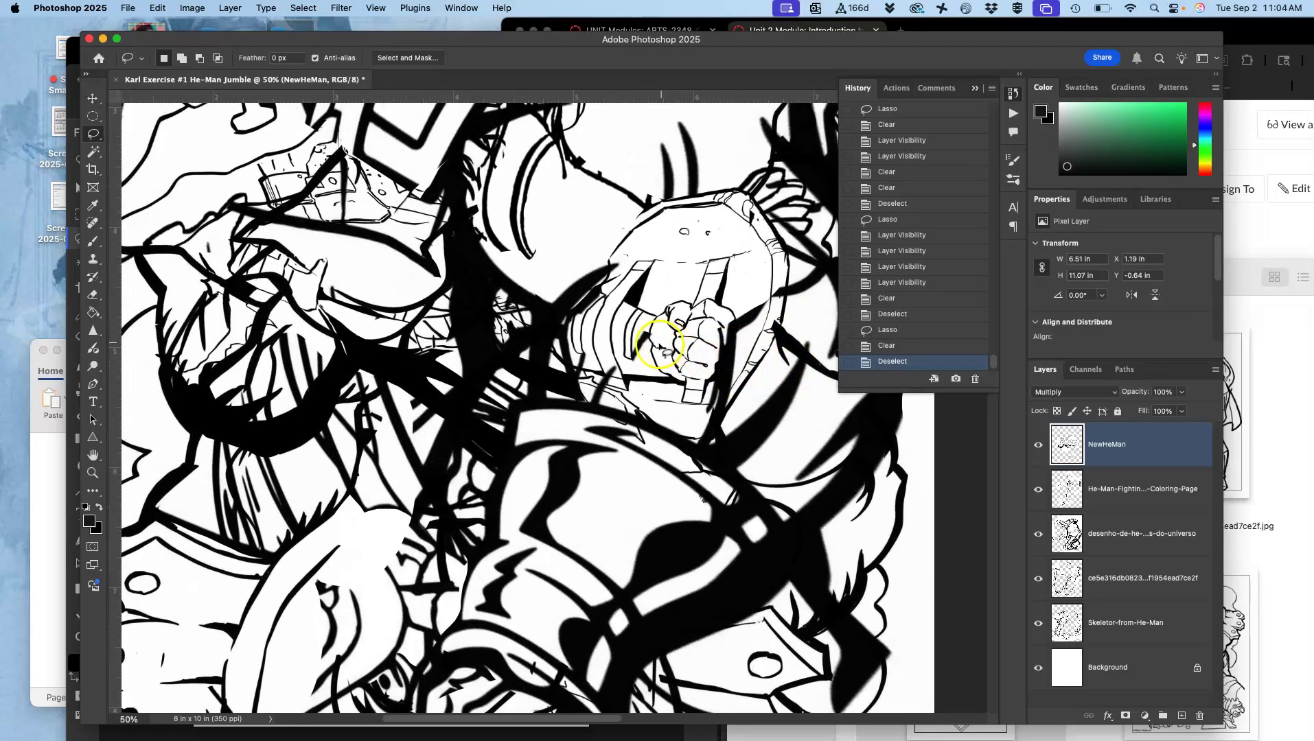
scroll(630, 343, down, 3)
scroll(630, 343, right, 5)
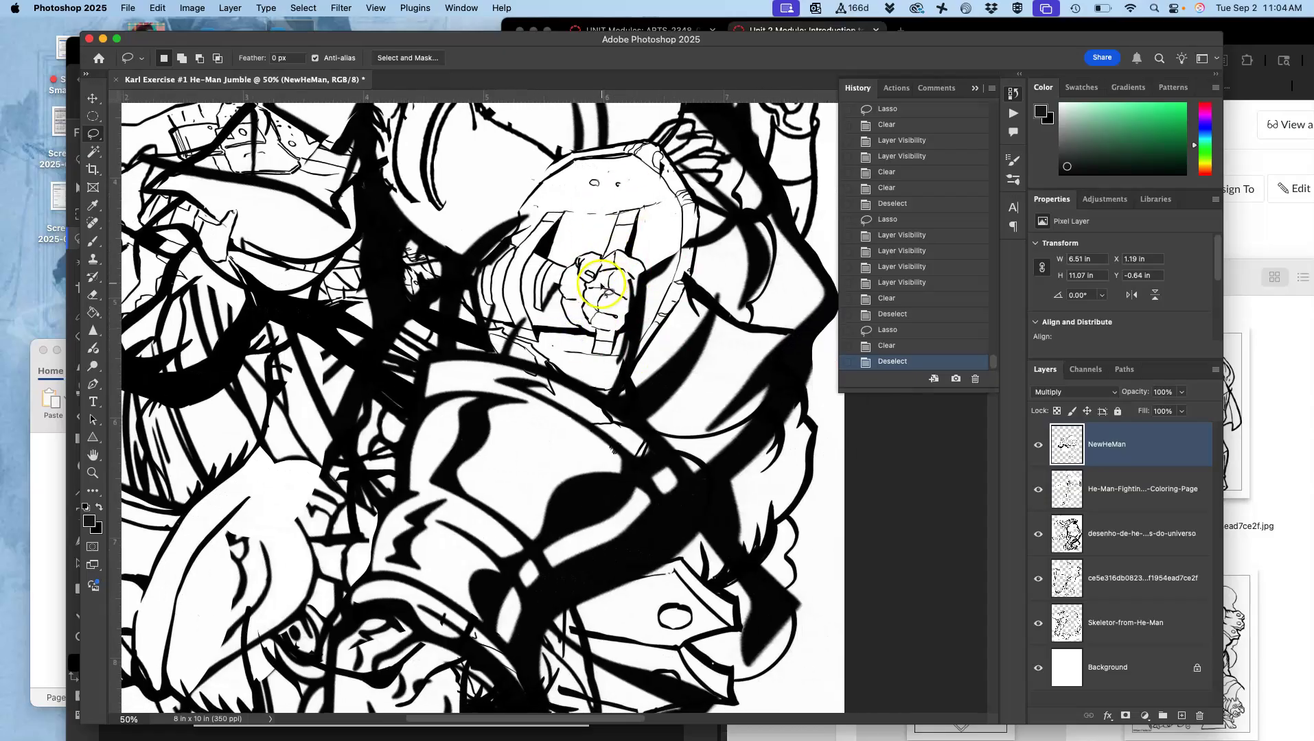
click(1037, 445)
click(1038, 445)
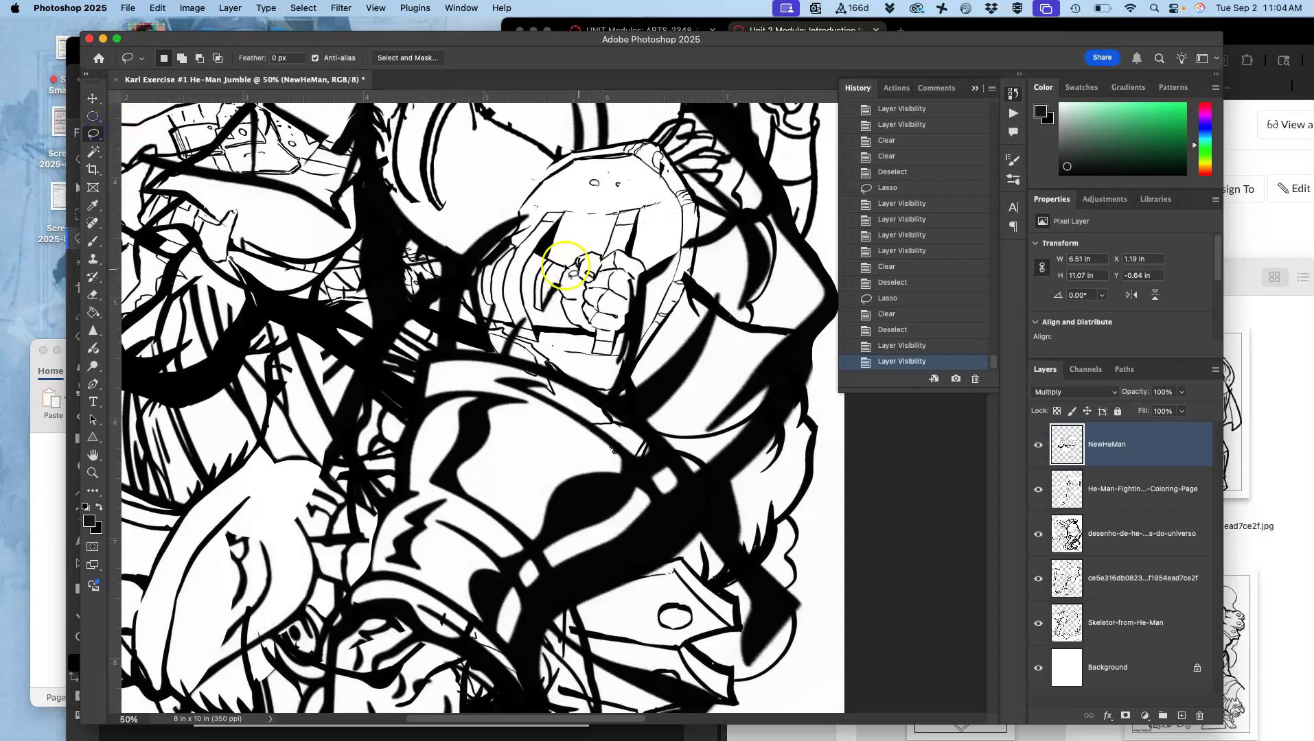
drag(562, 255, 563, 257)
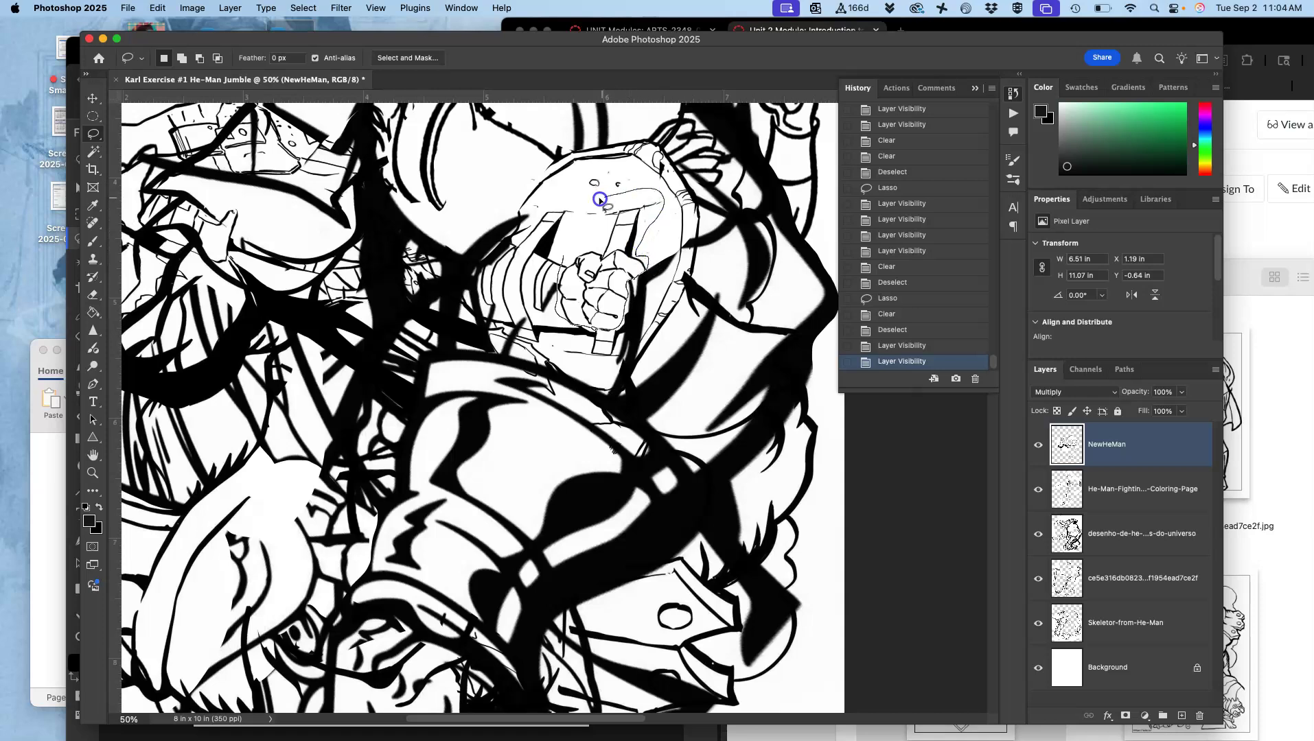
mouse_move(572, 229)
mouse_down()
mouse_move(582, 324)
mouse_move(586, 219)
mouse_up()
key(Delete)
click(637, 268)
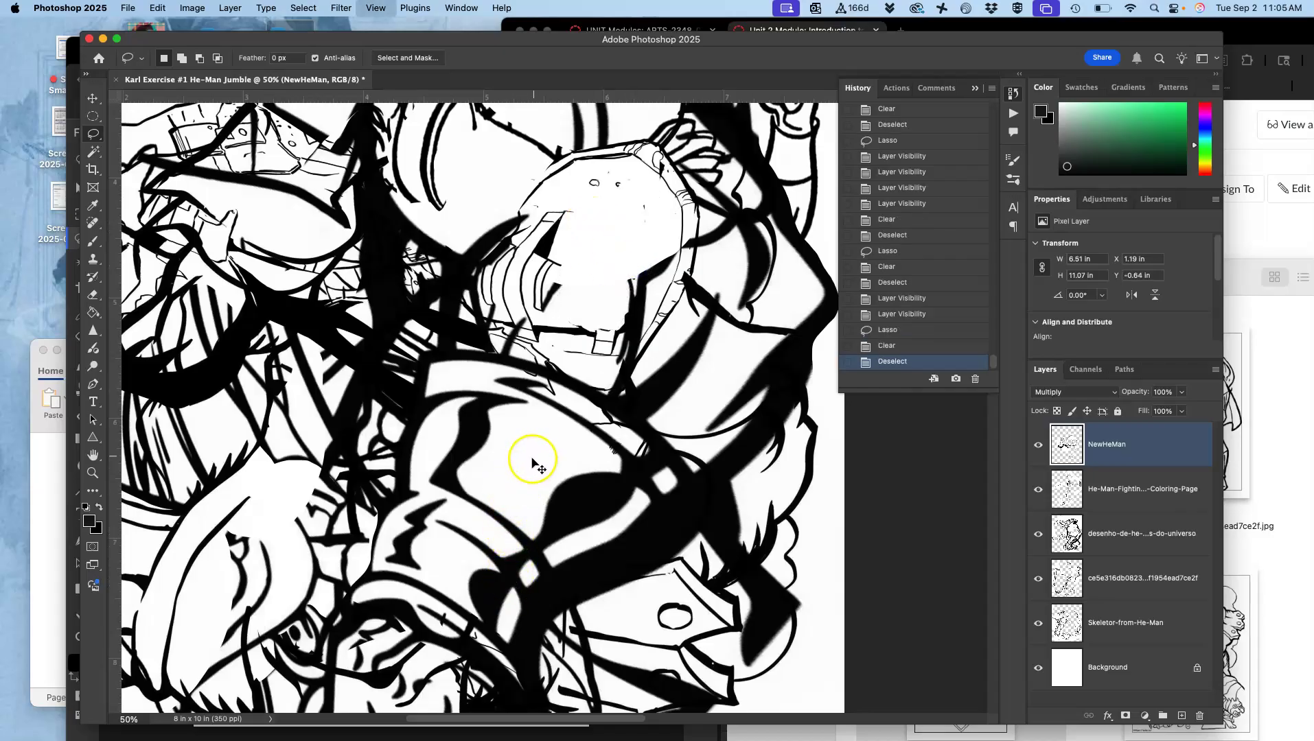
Step: Lasso the small area at the lower right edge of the rounded shape, clear it from the NewHeMan layer and deselect
key(super+minus)
key(super+minus)
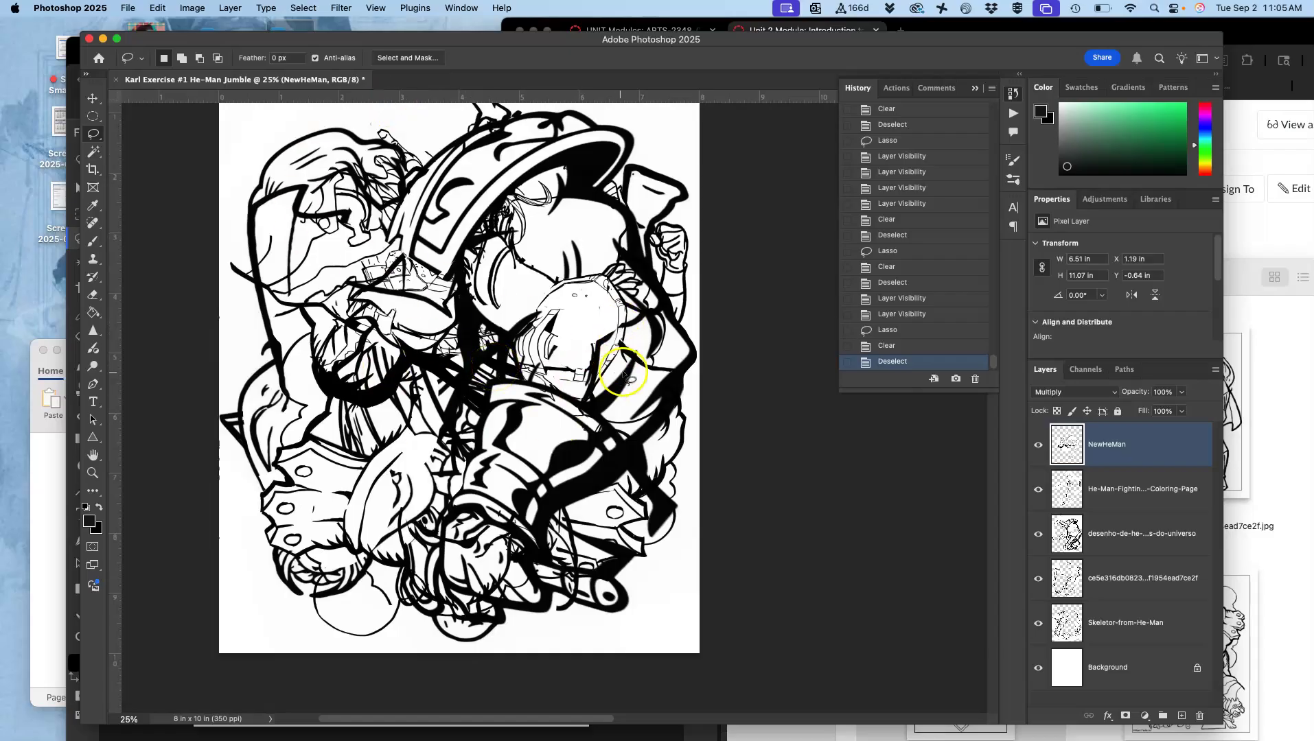
key(super+minus)
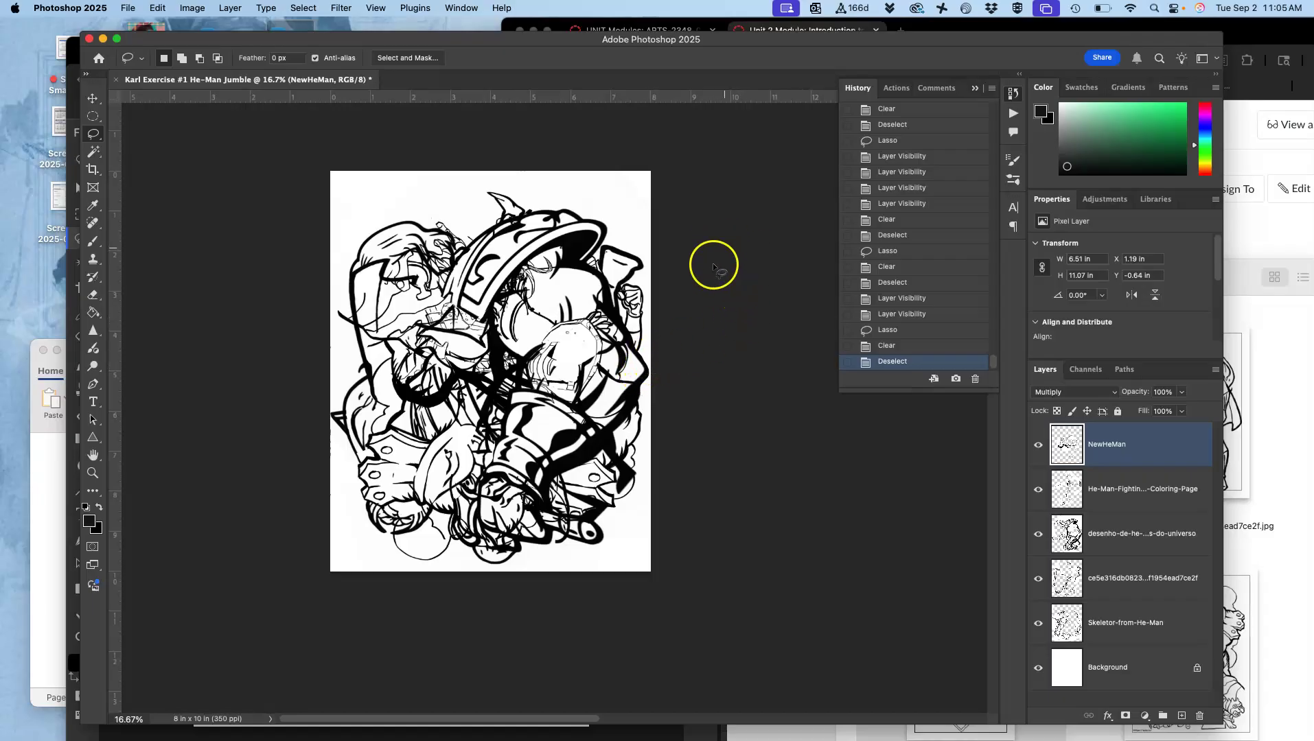
mouse_move(607, 349)
mouse_down()
mouse_move(576, 397)
mouse_move(604, 371)
mouse_up()
key(BackSpace)
key(super+d)
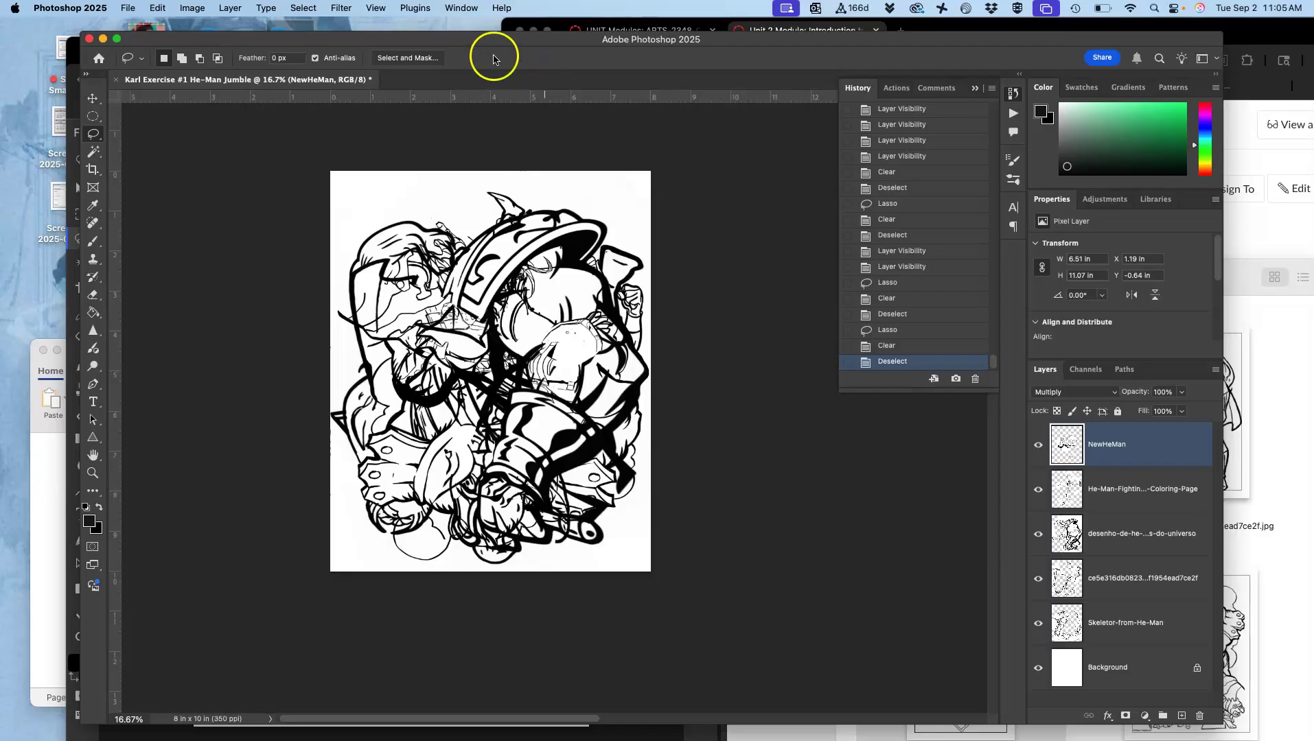
Step: Save the He-Man Jumble document to the Desktop in Photoshop format with the color profile embedded
click(126, 9)
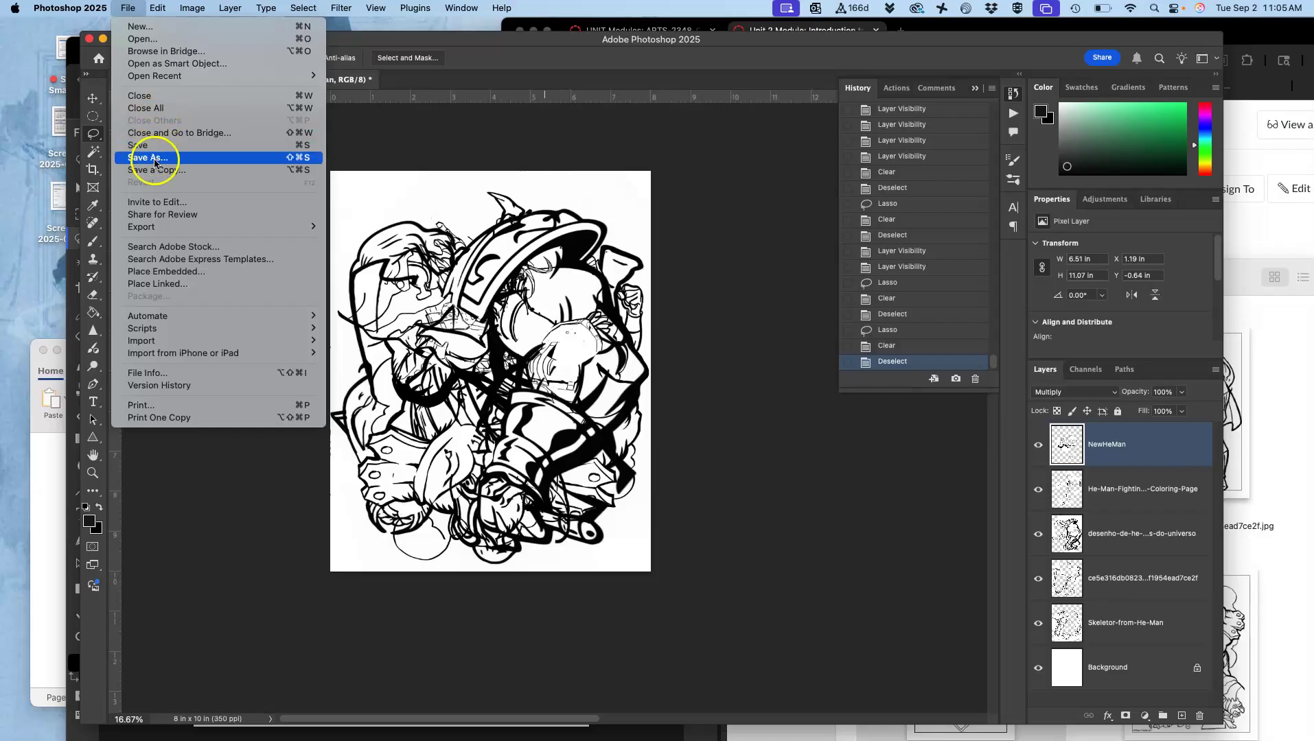
click(155, 166)
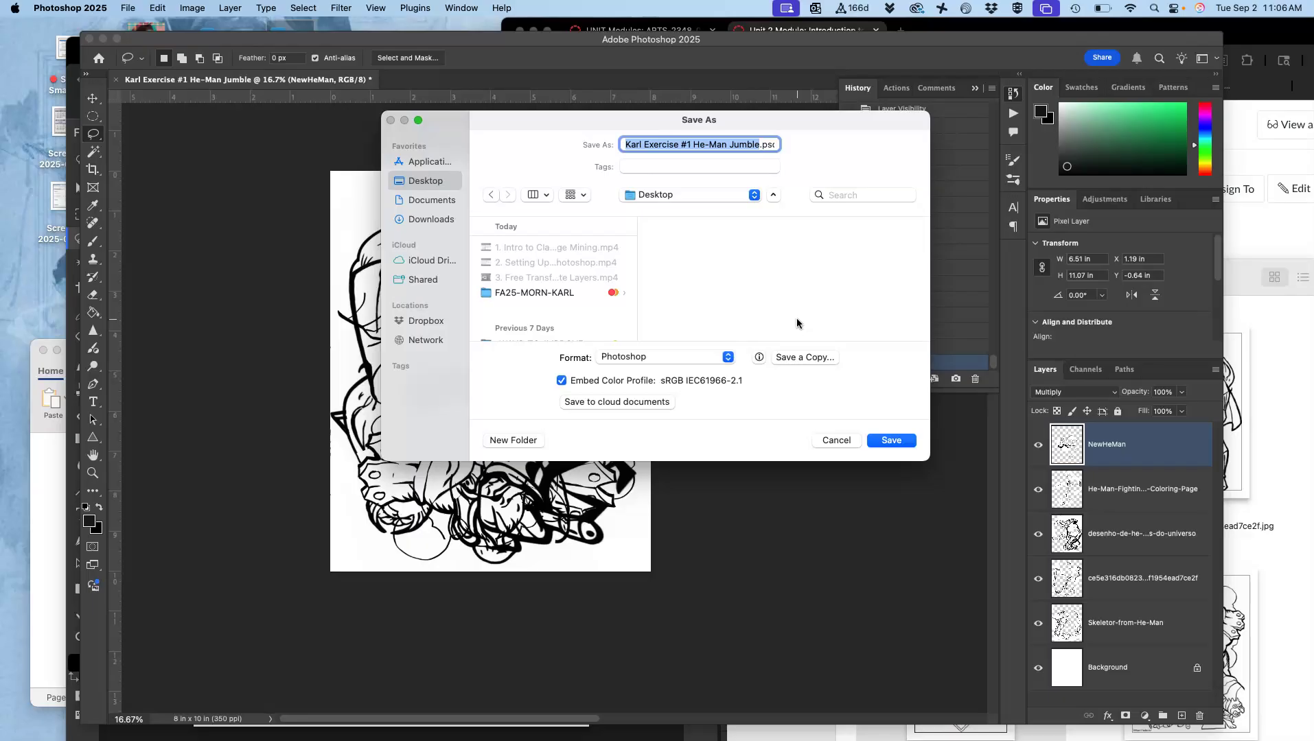
click(679, 356)
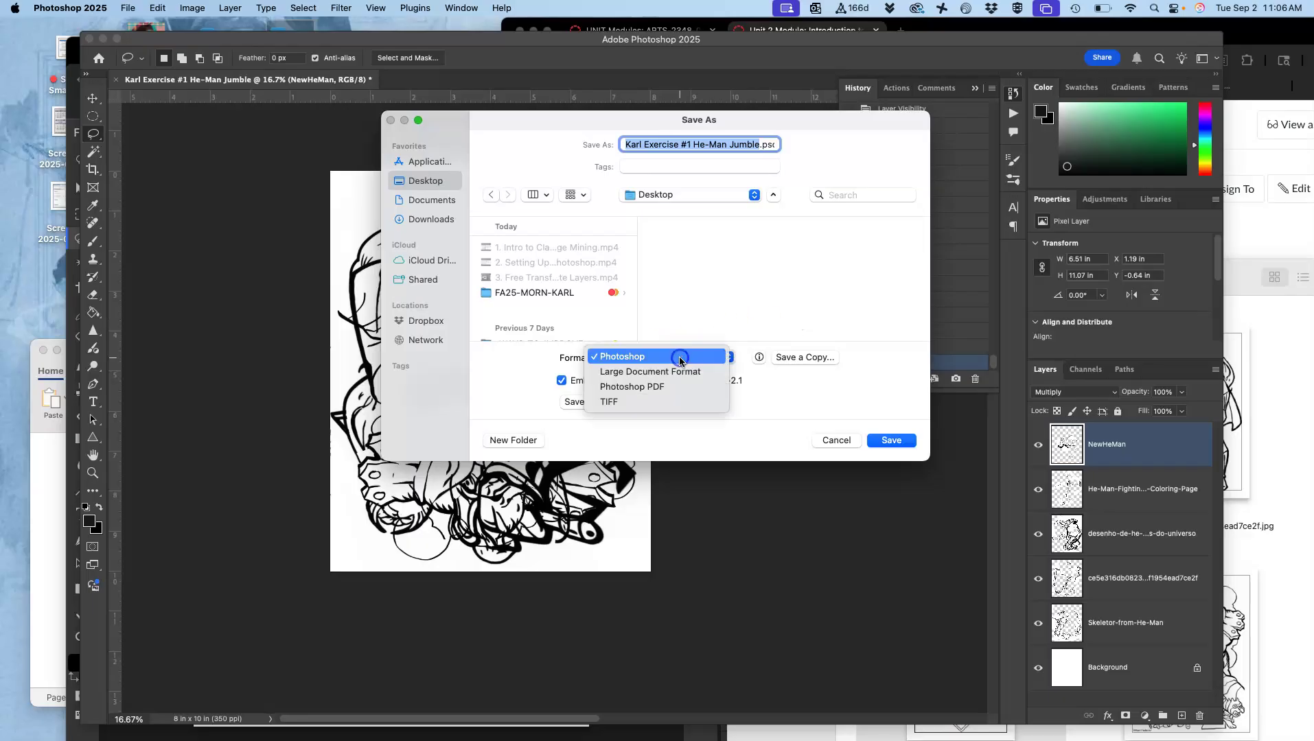
click(663, 356)
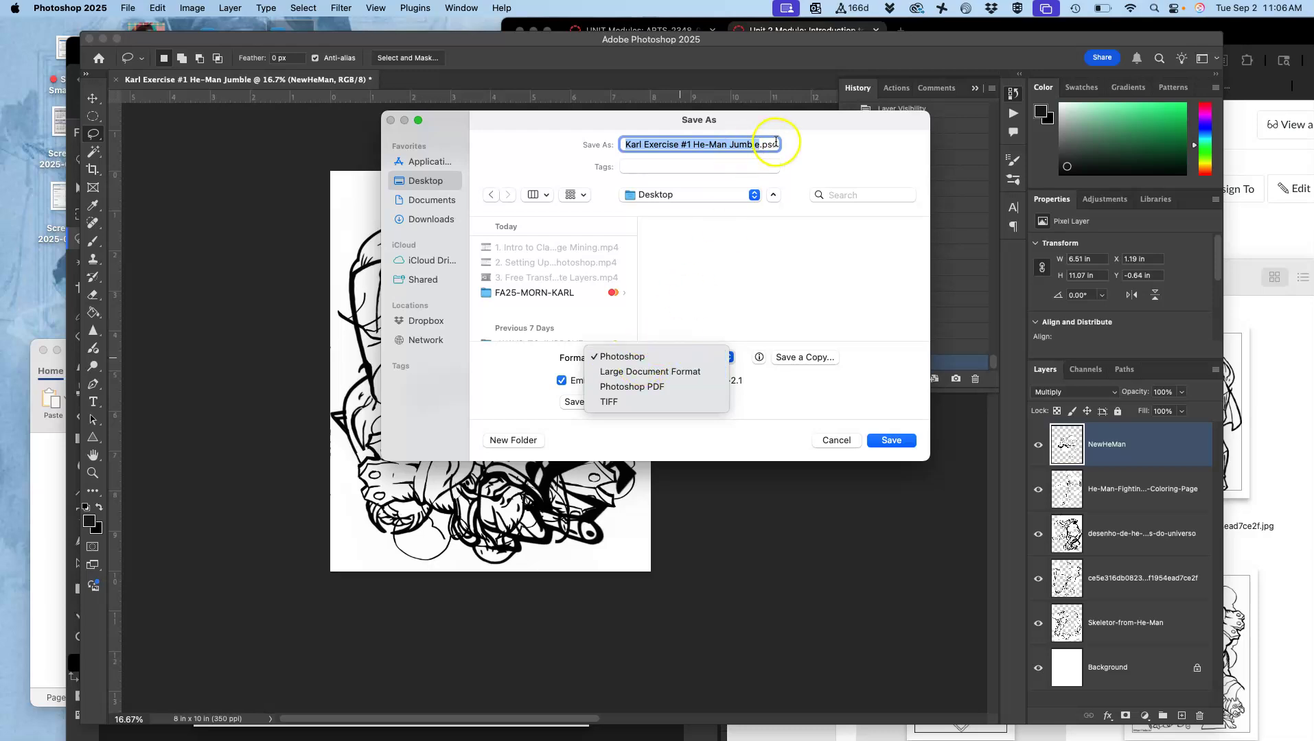
click(886, 440)
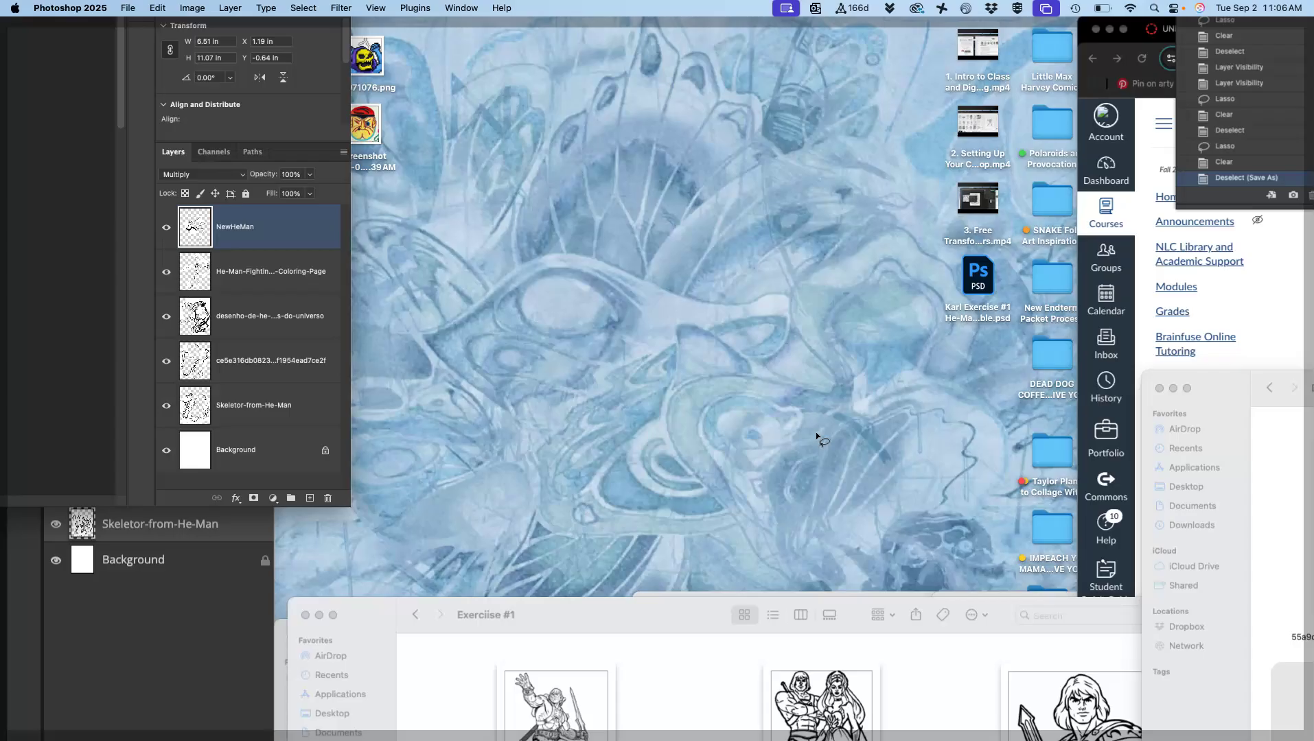
Step: Show the desktop, move the saved He-Man Jumble PSD to the empty area beside the Skeletor image and tag it green
key(F11)
drag(978, 274, 509, 107)
right_click(508, 107)
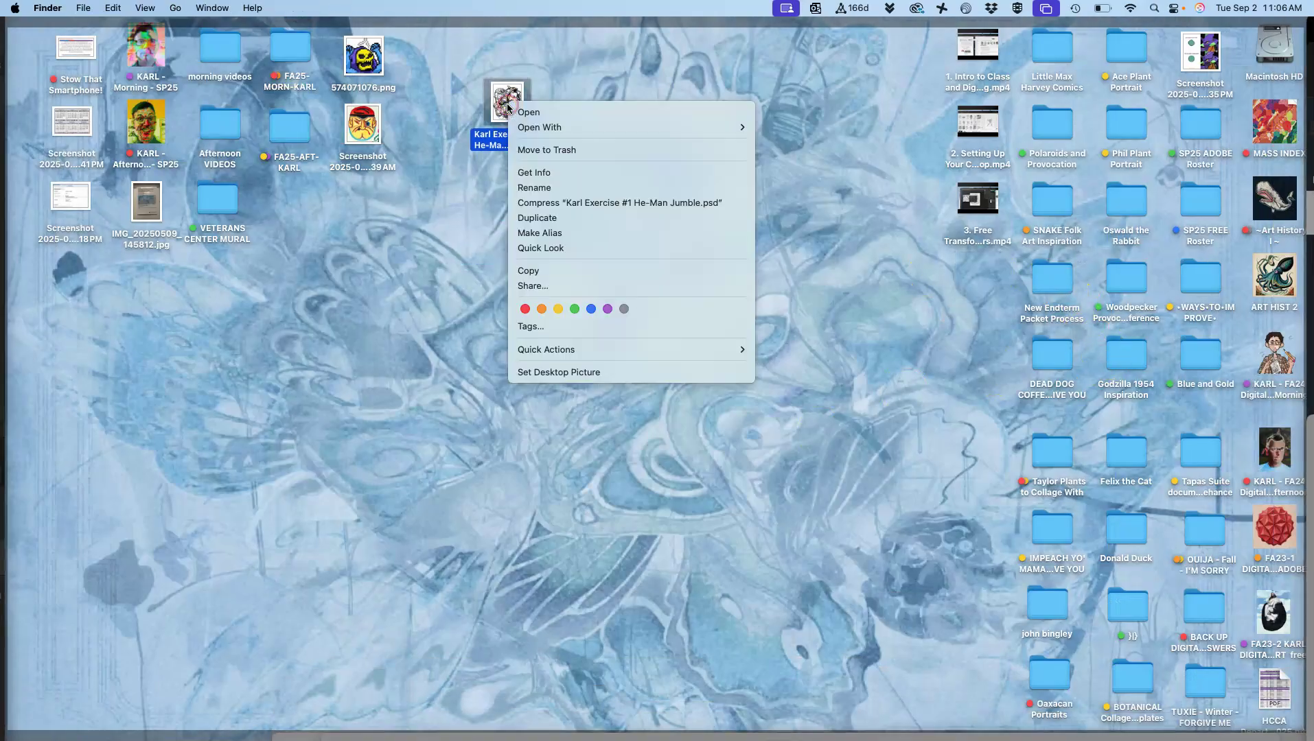
click(575, 311)
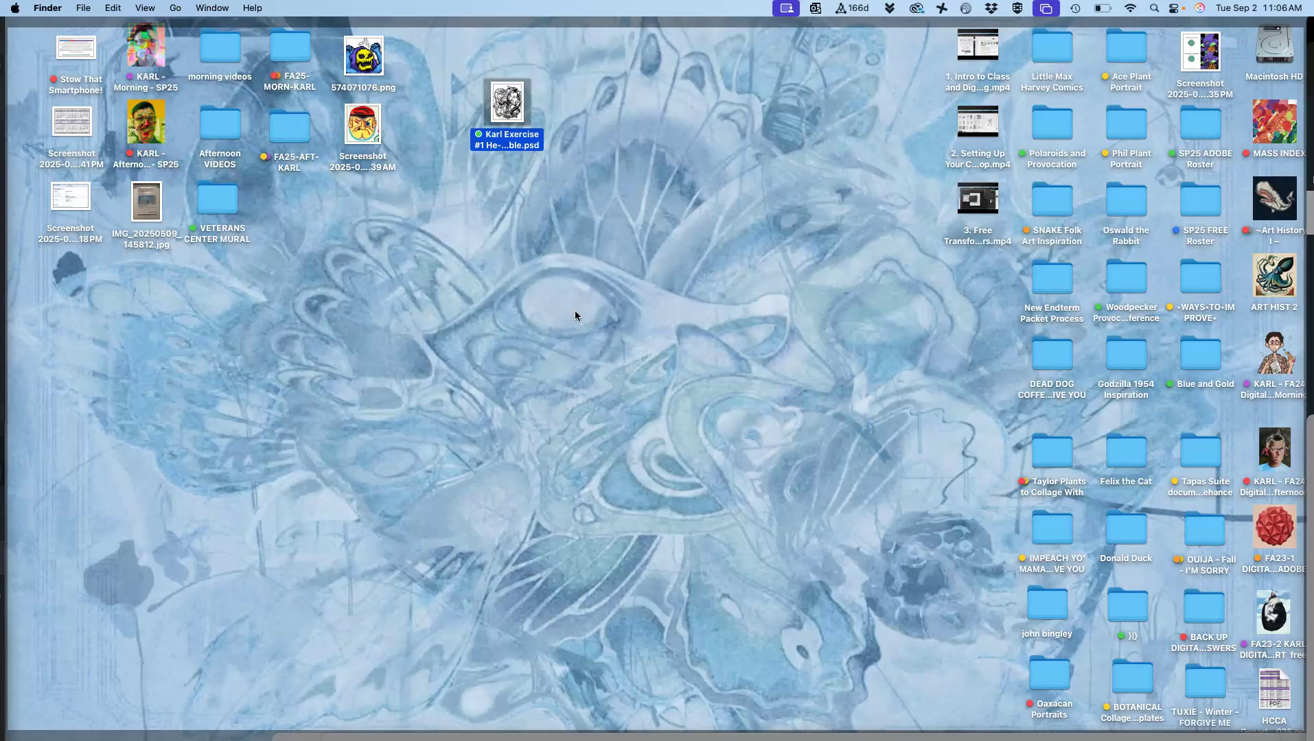
Step: Switch back to Photoshop, bring up saving for the He-Man Jumble document and change it to saving a copy
key(F11)
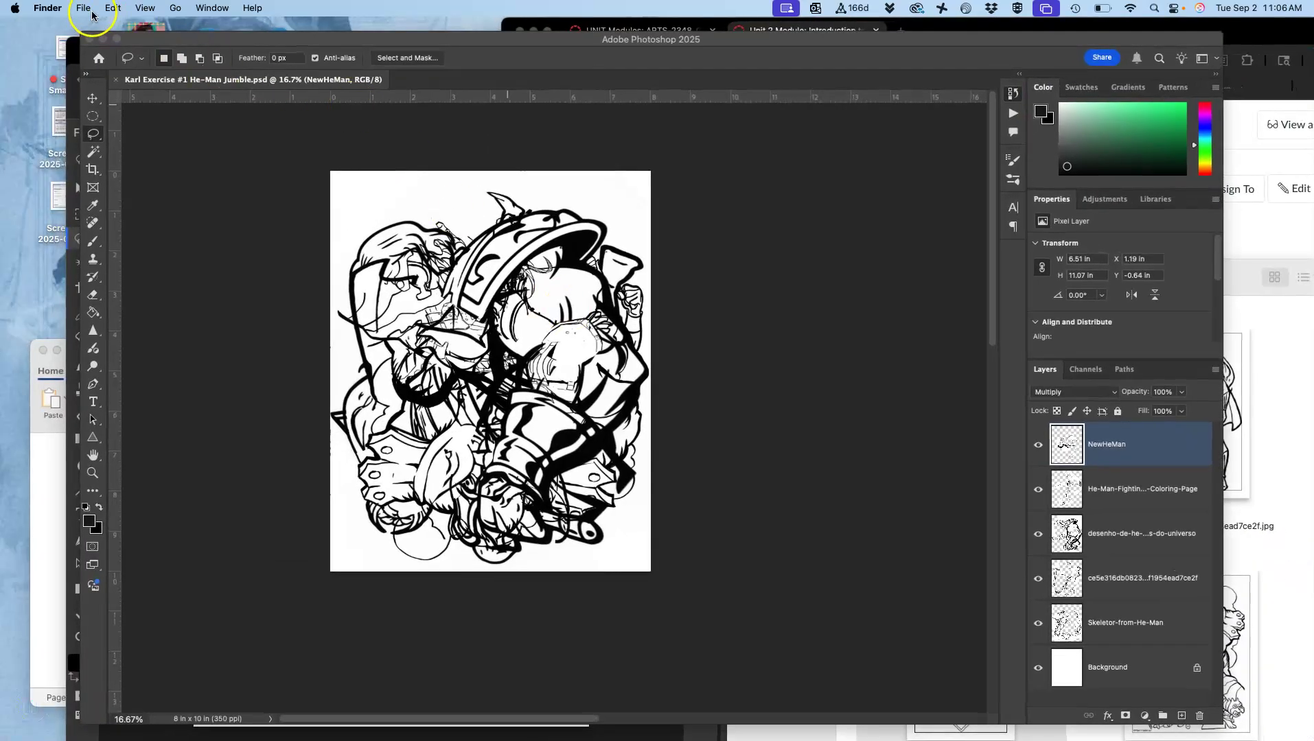
click(134, 42)
click(131, 8)
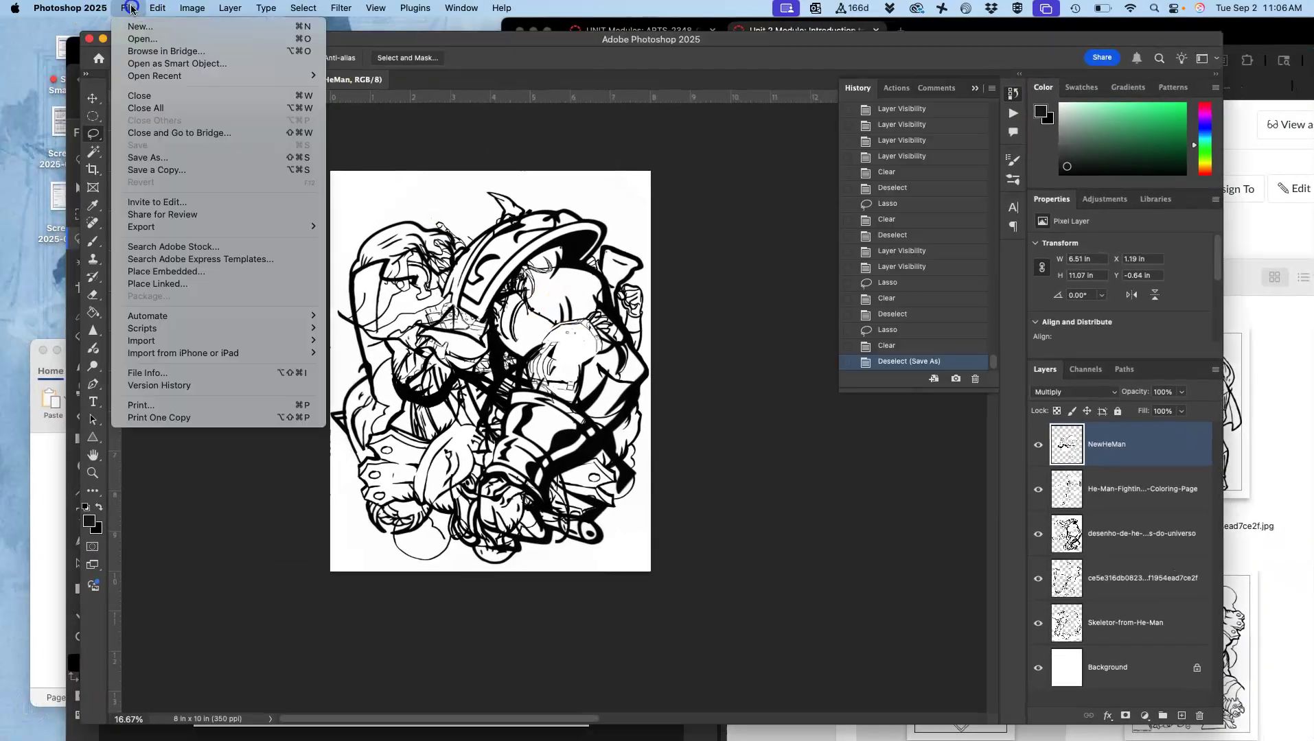
click(147, 158)
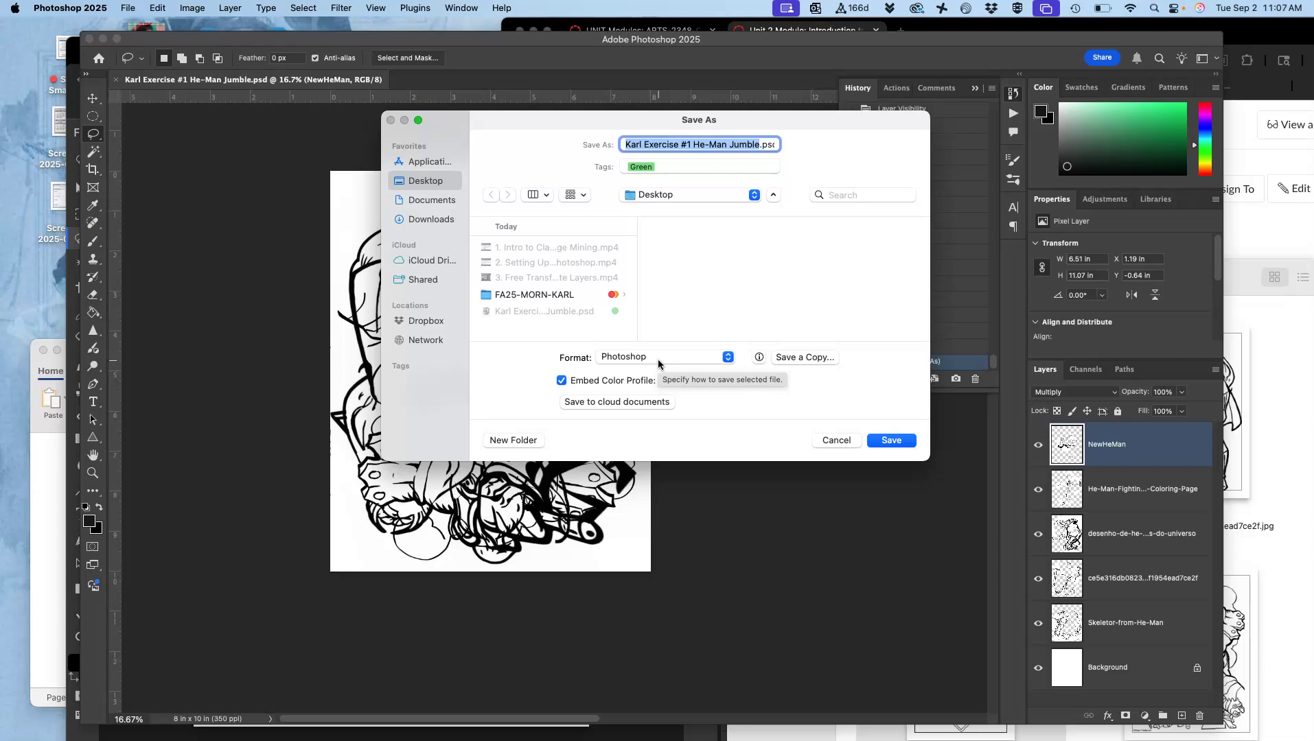
click(728, 357)
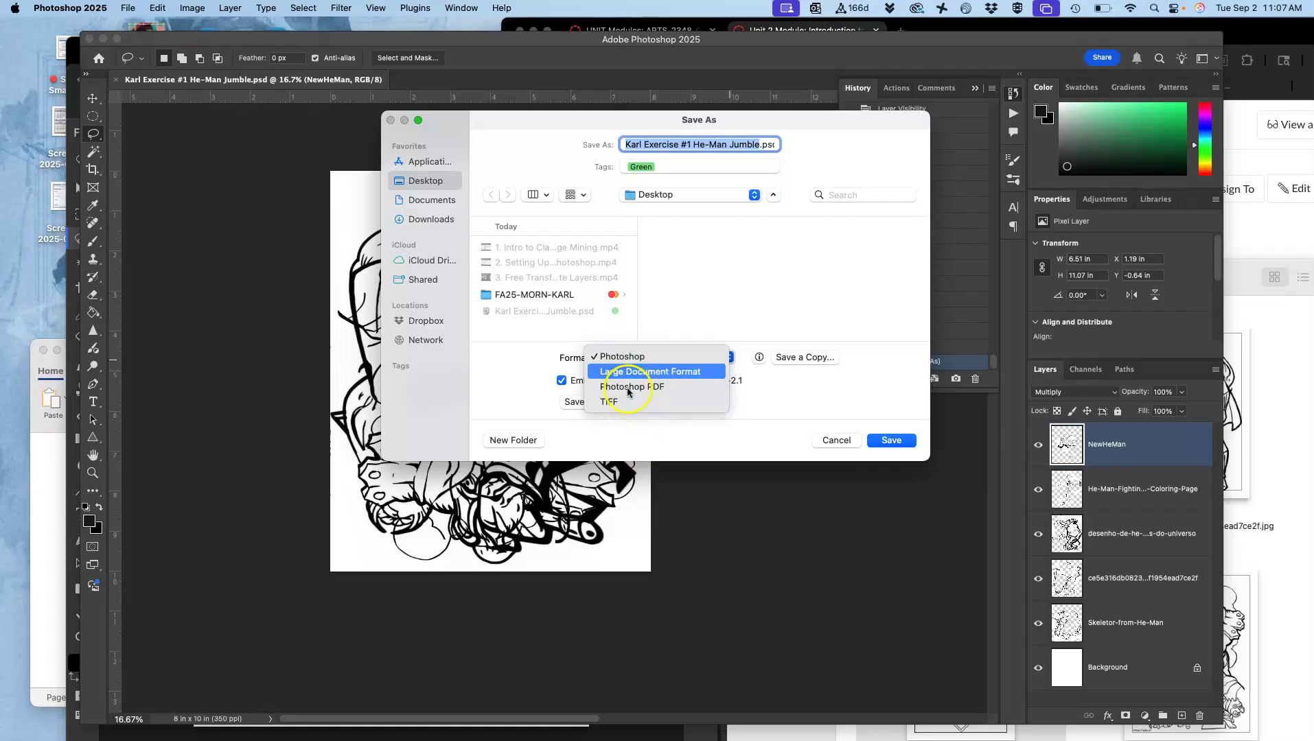
click(806, 357)
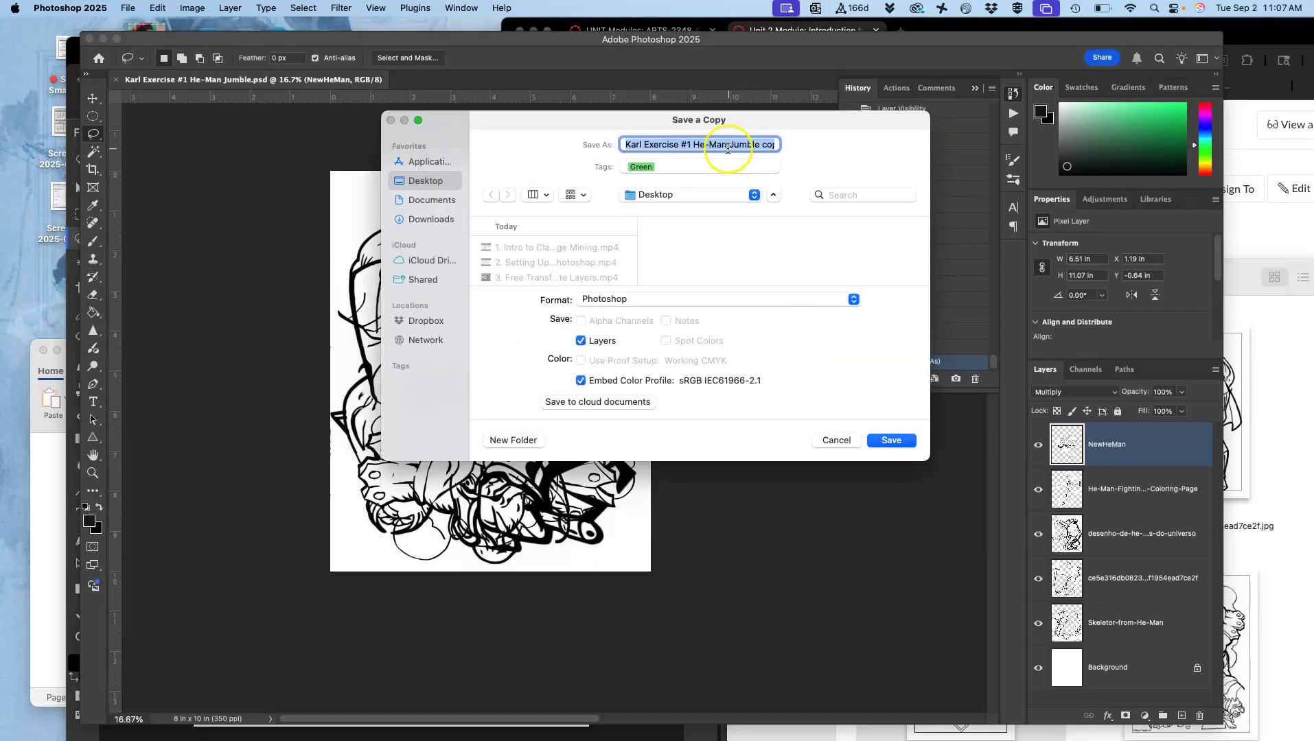
Step: Save the He-Man Jumble copy to the Desktop in JPEG format with the color profile embedded
click(636, 300)
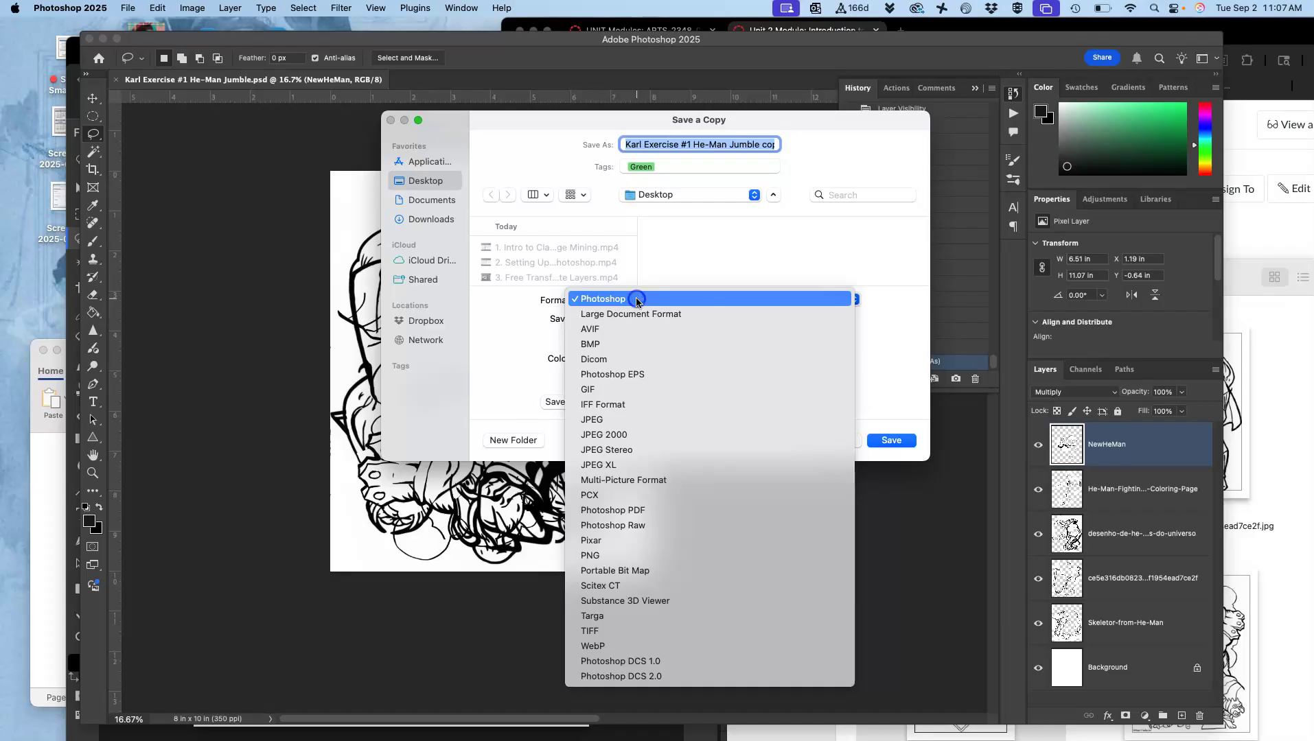
click(612, 421)
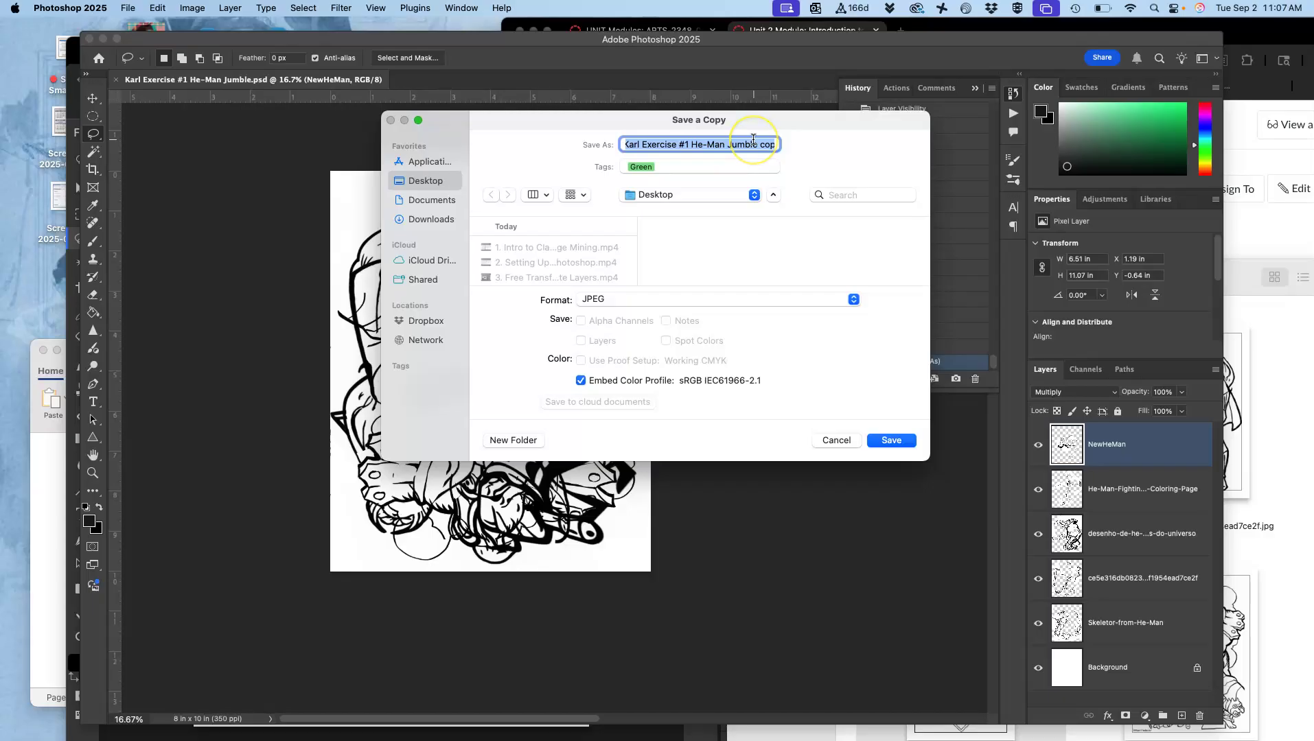
click(891, 441)
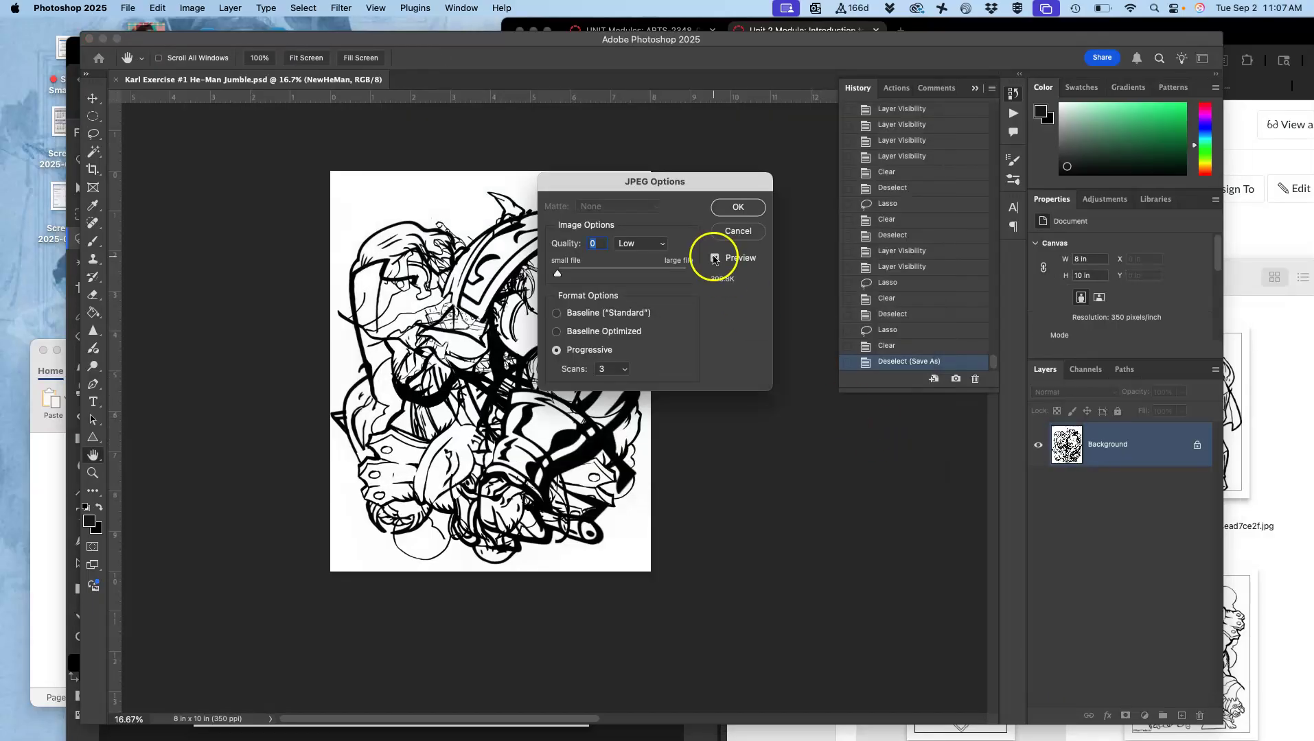